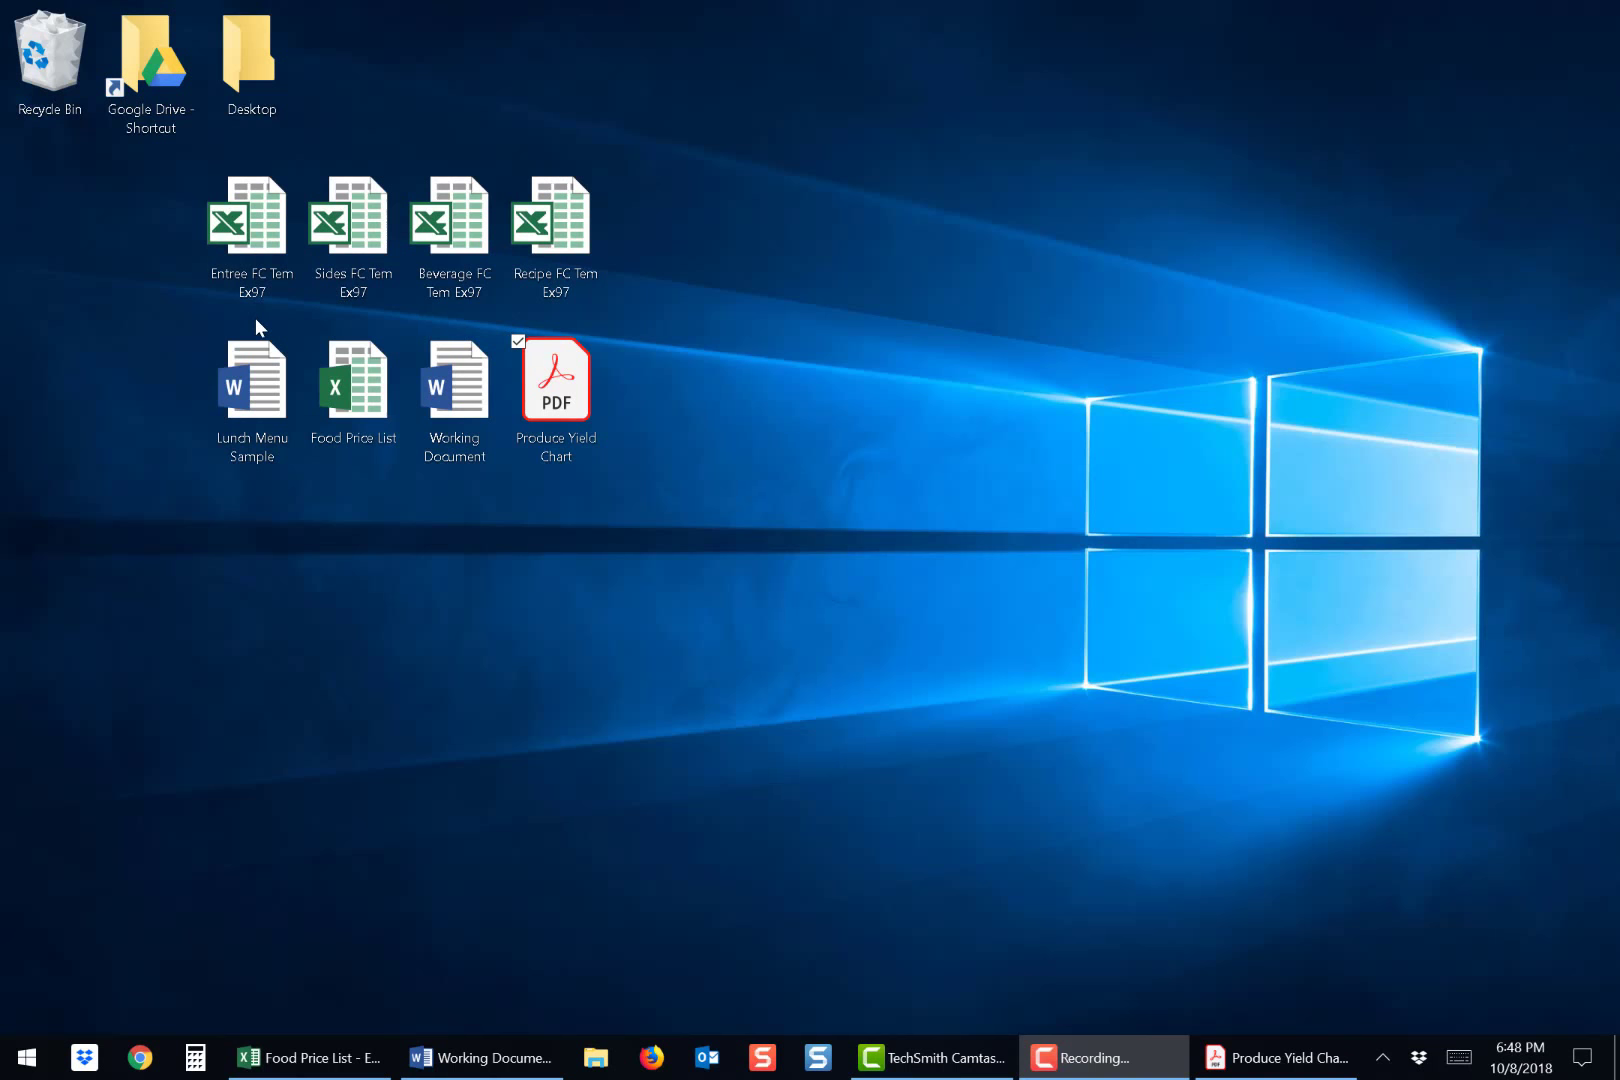
Review the Food Price List workbook and the burger's ingredient list in Working Document, and return to the desktop.
click(330, 1075)
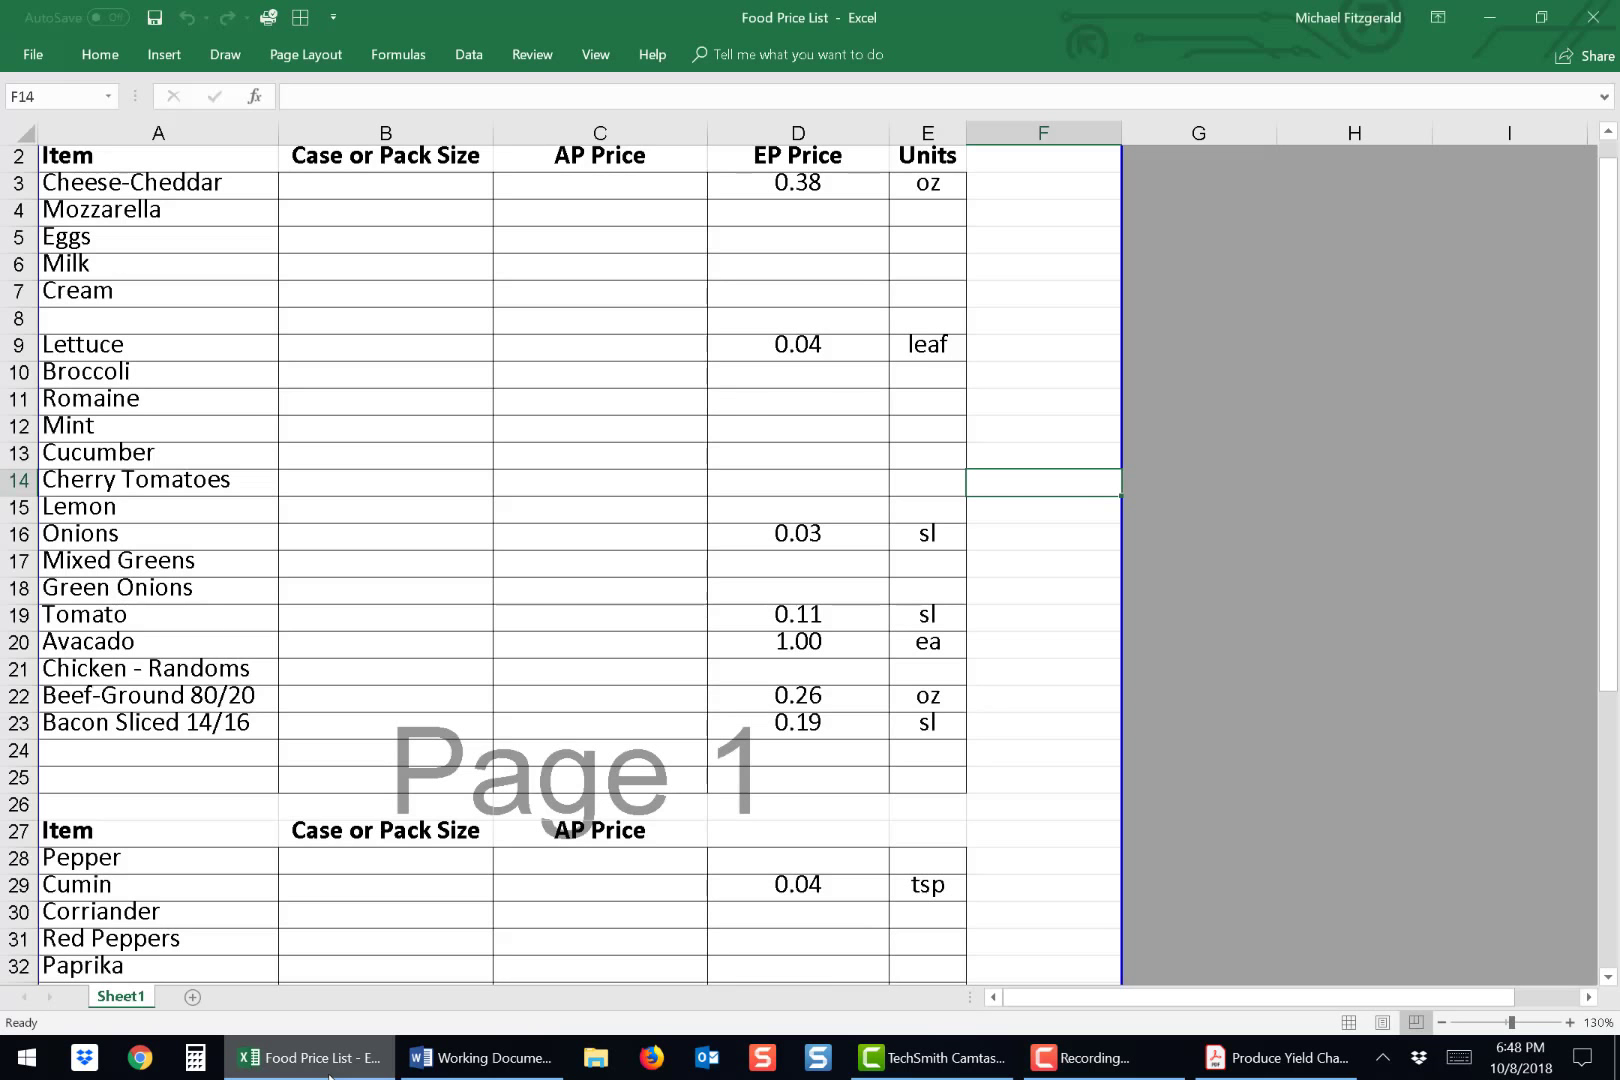
click(468, 1062)
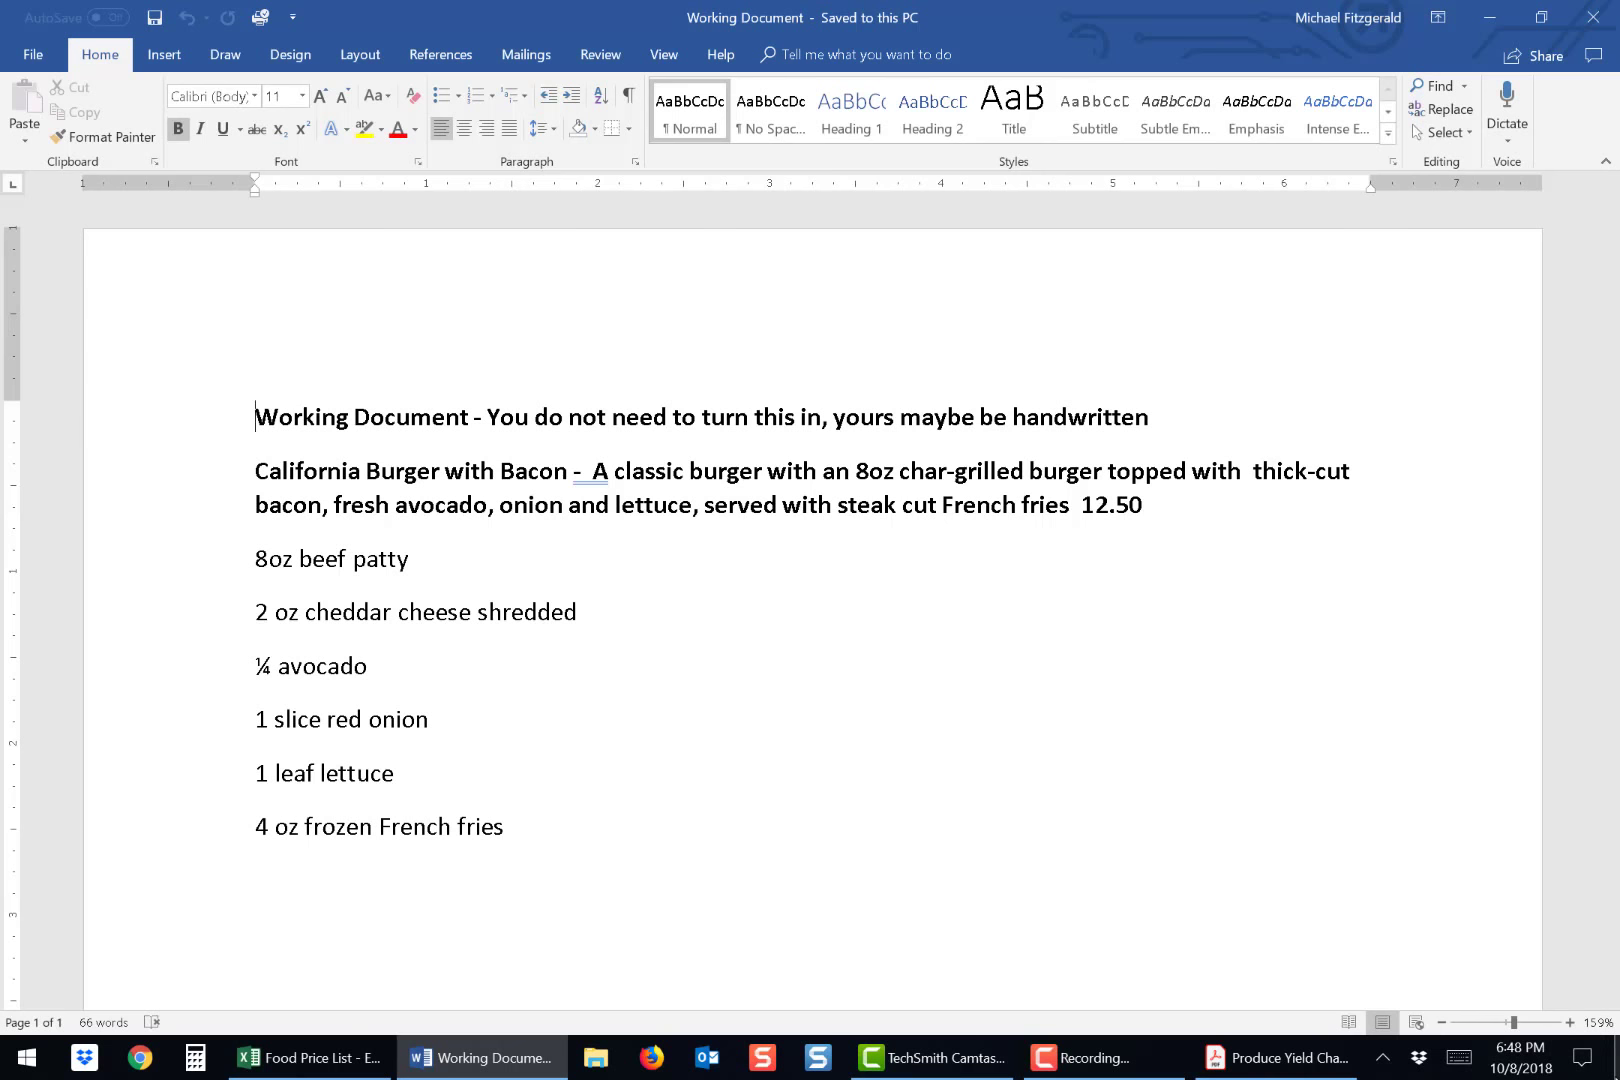
click(1616, 1058)
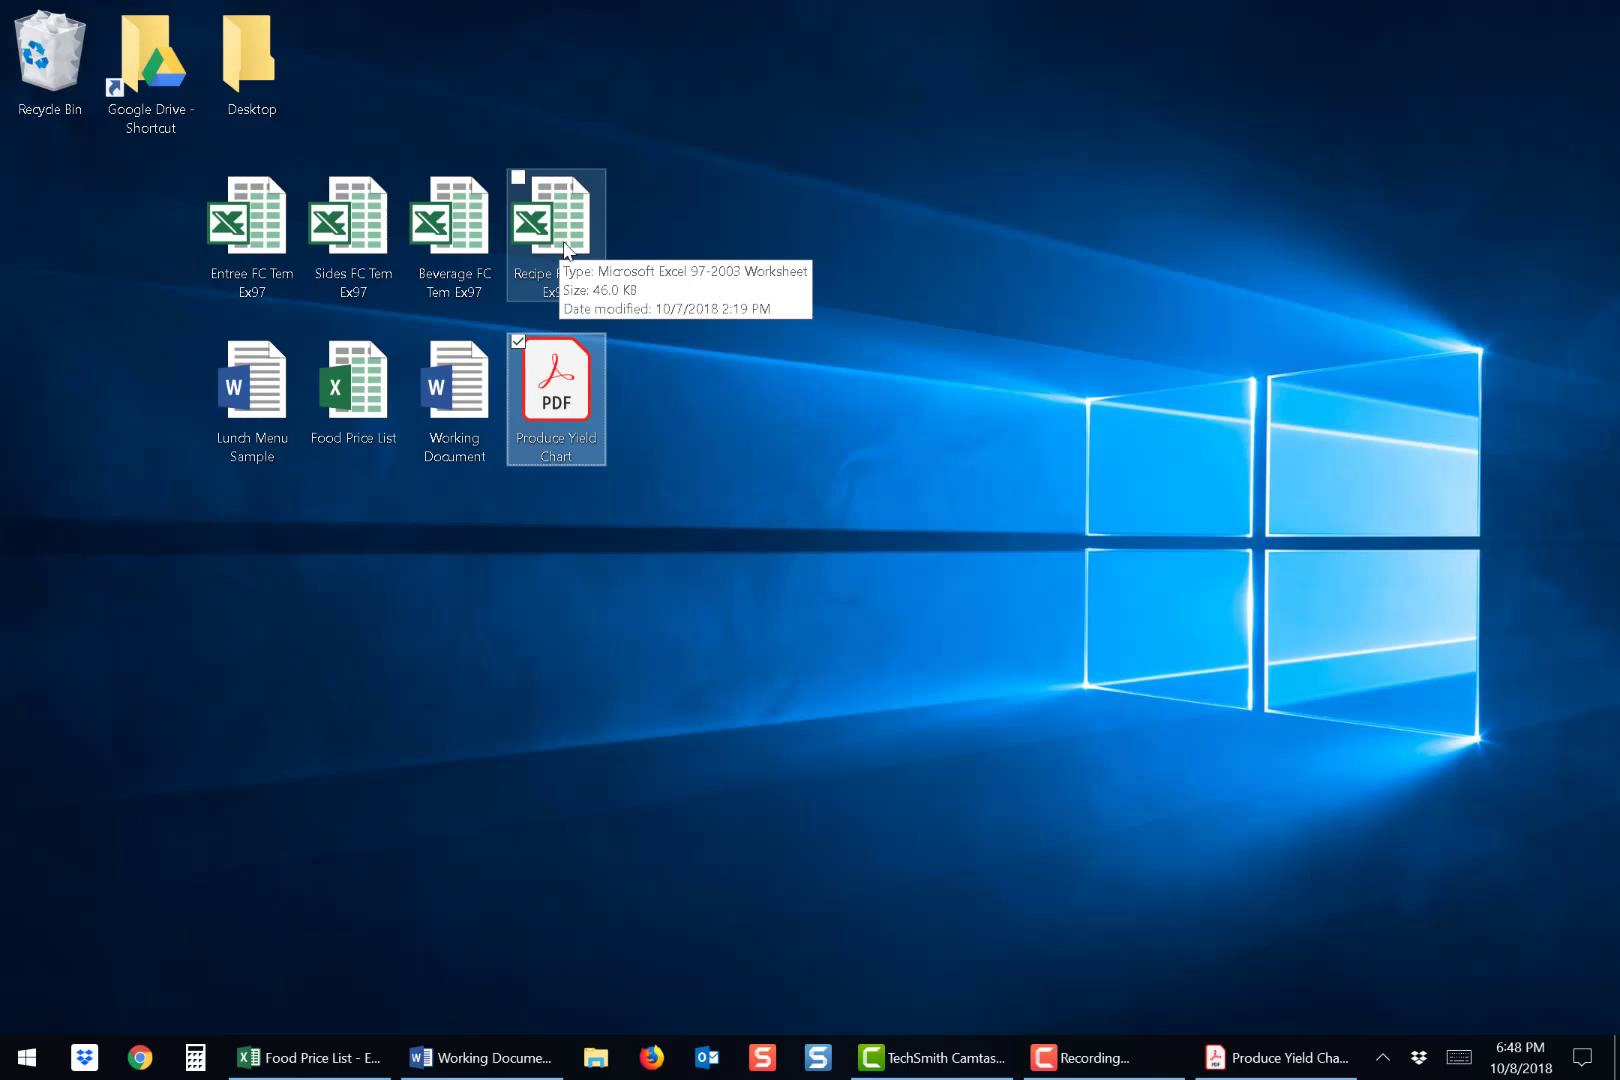
Open the Entree FC Tem Ex97 template in Excel and save a copy on the Desktop as "en ln ca bc burg".
click(276, 258)
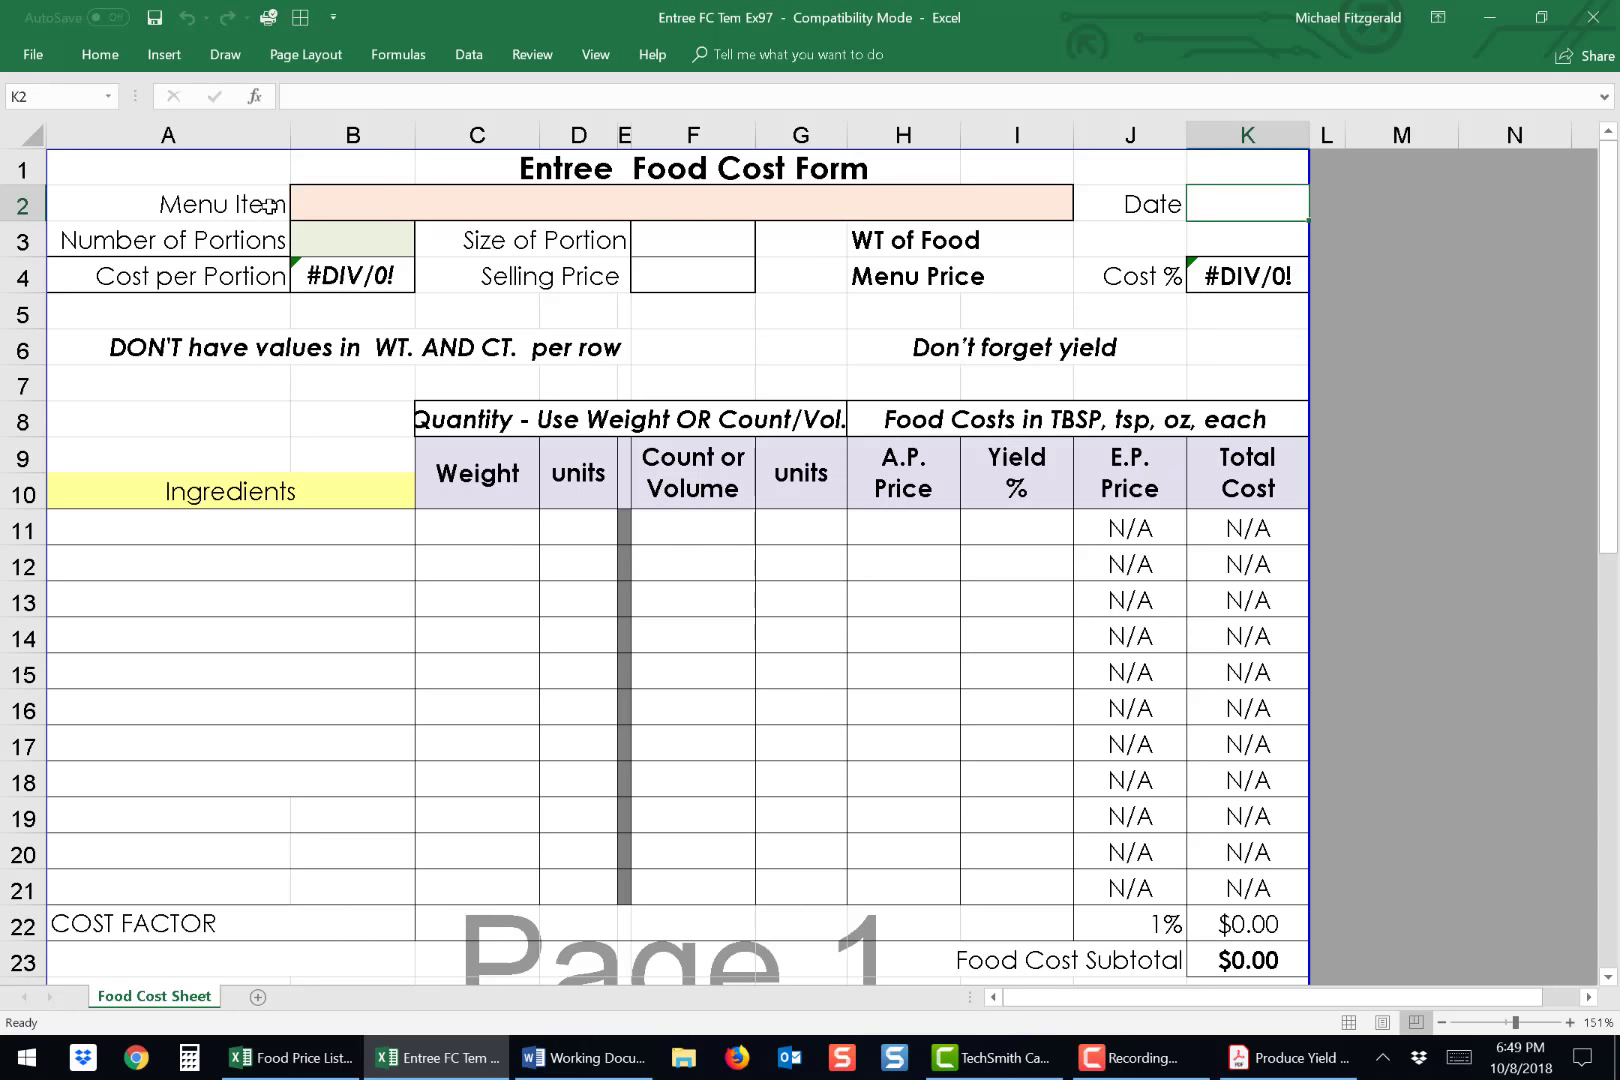
click(33, 56)
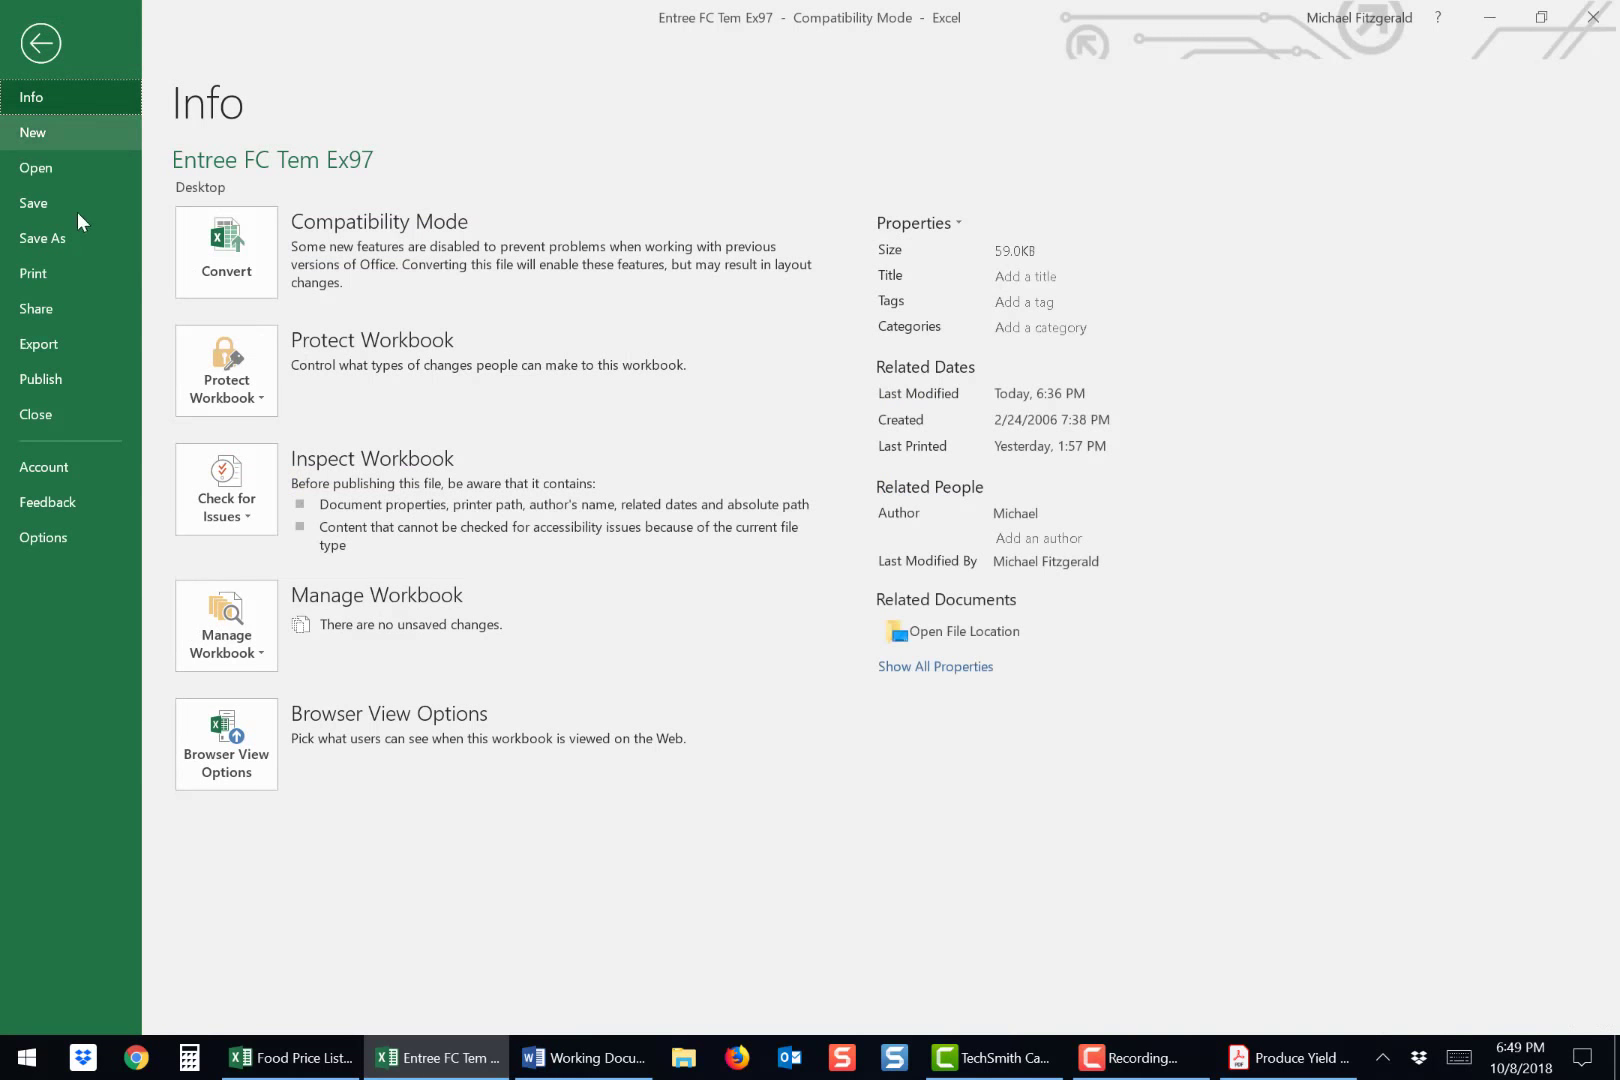
click(84, 240)
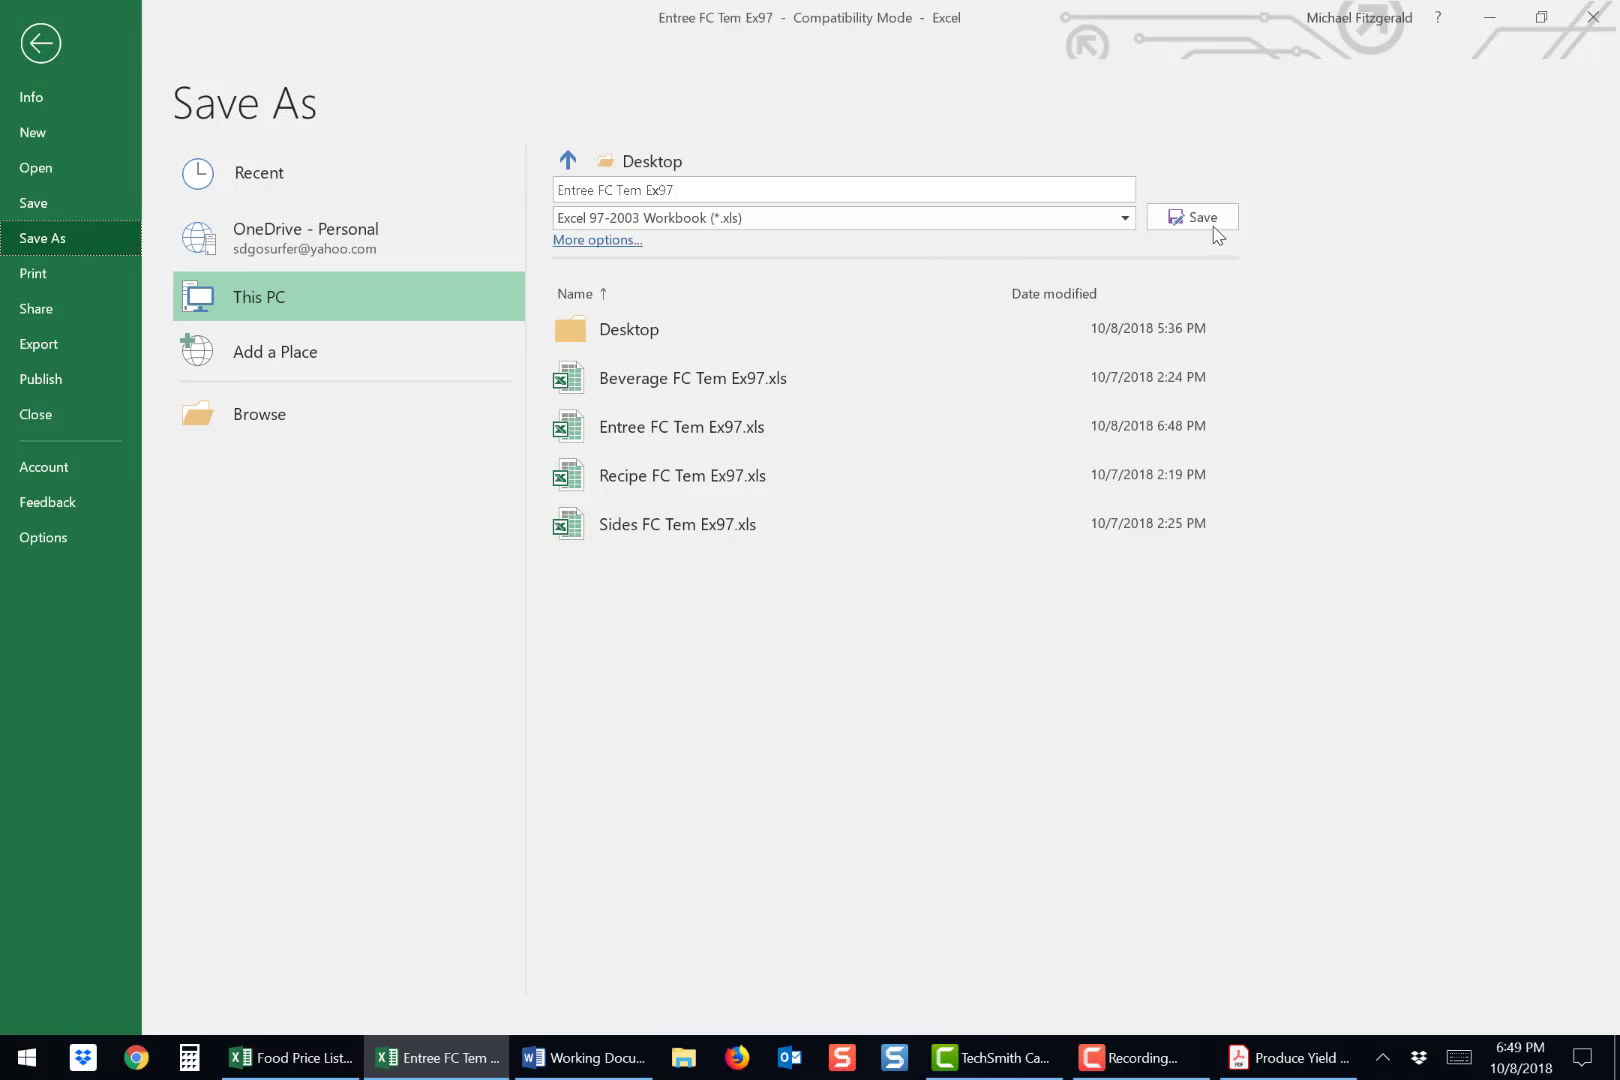
click(808, 191)
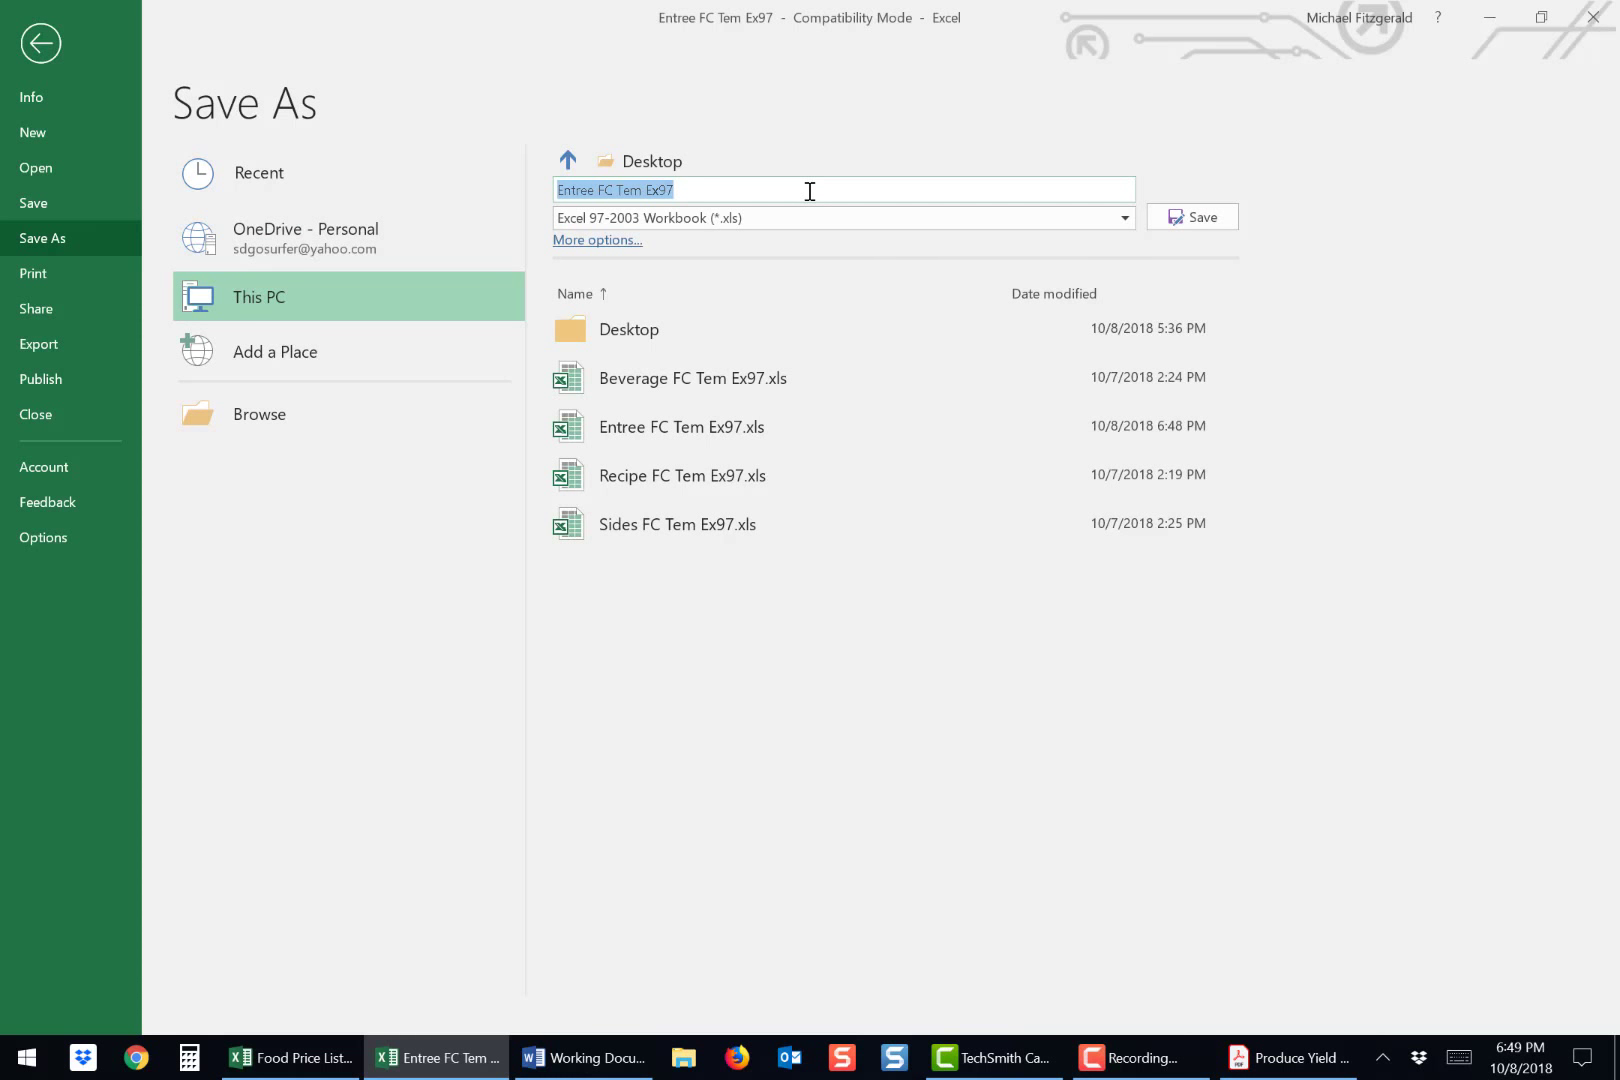
text(en )
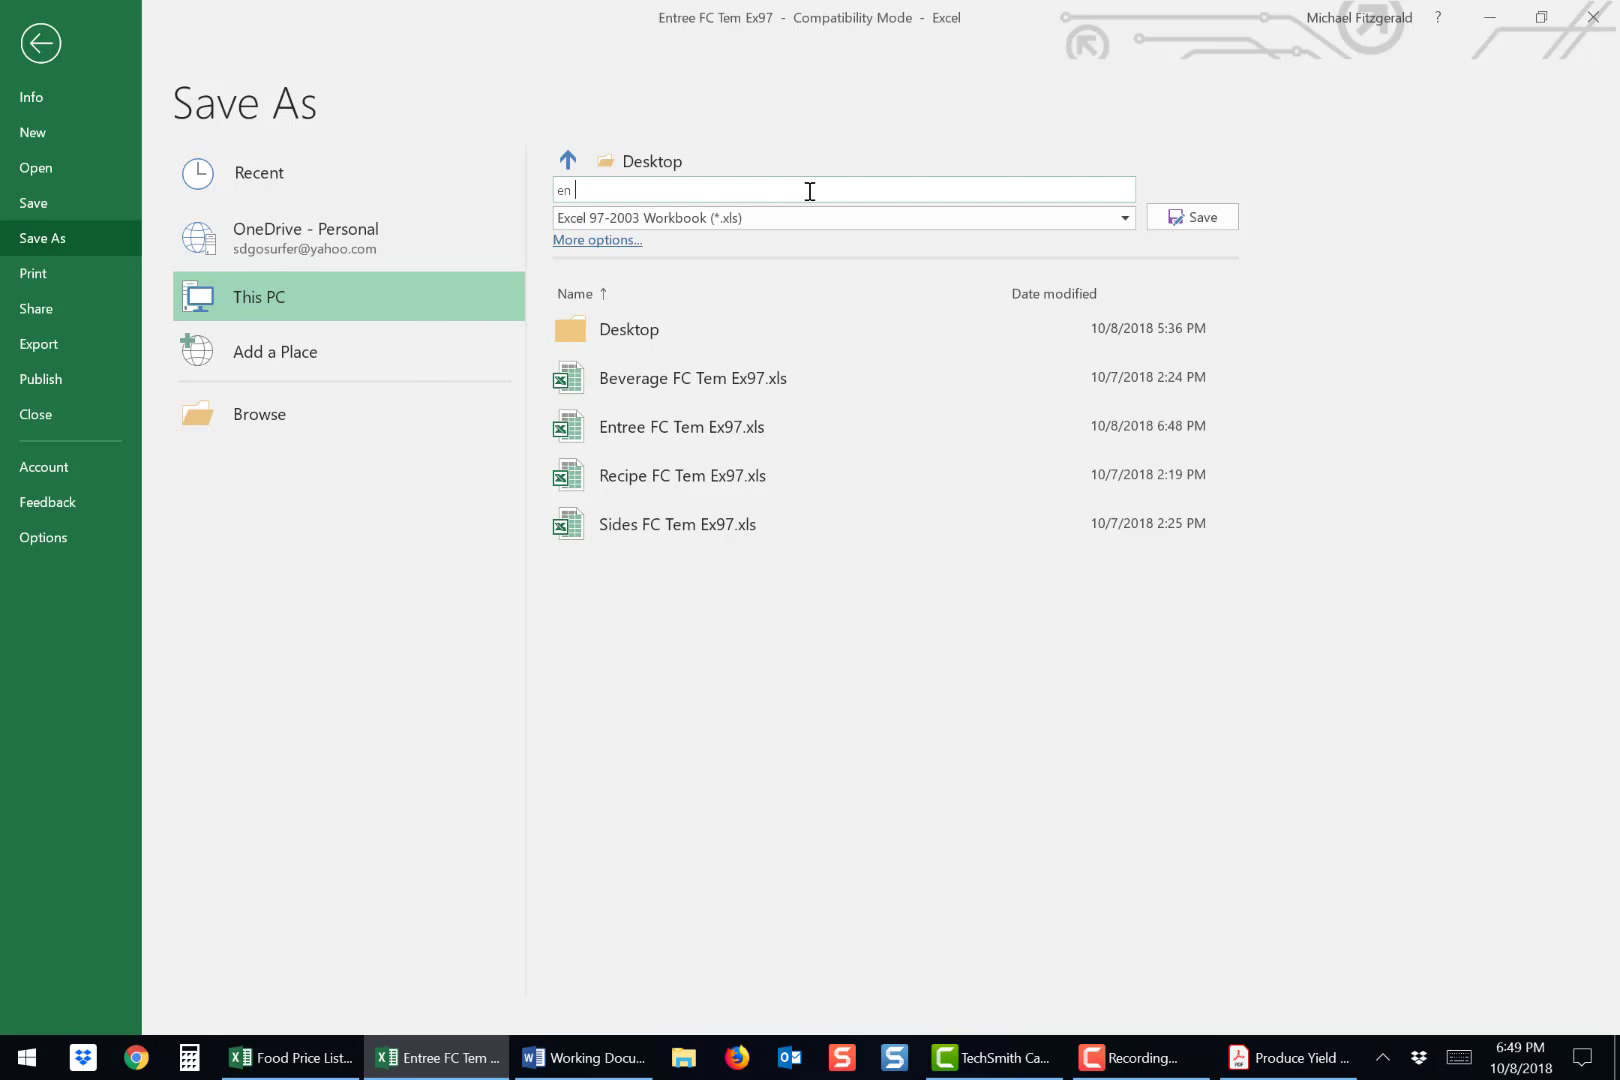
text(ln ca bc burg)
click(1199, 233)
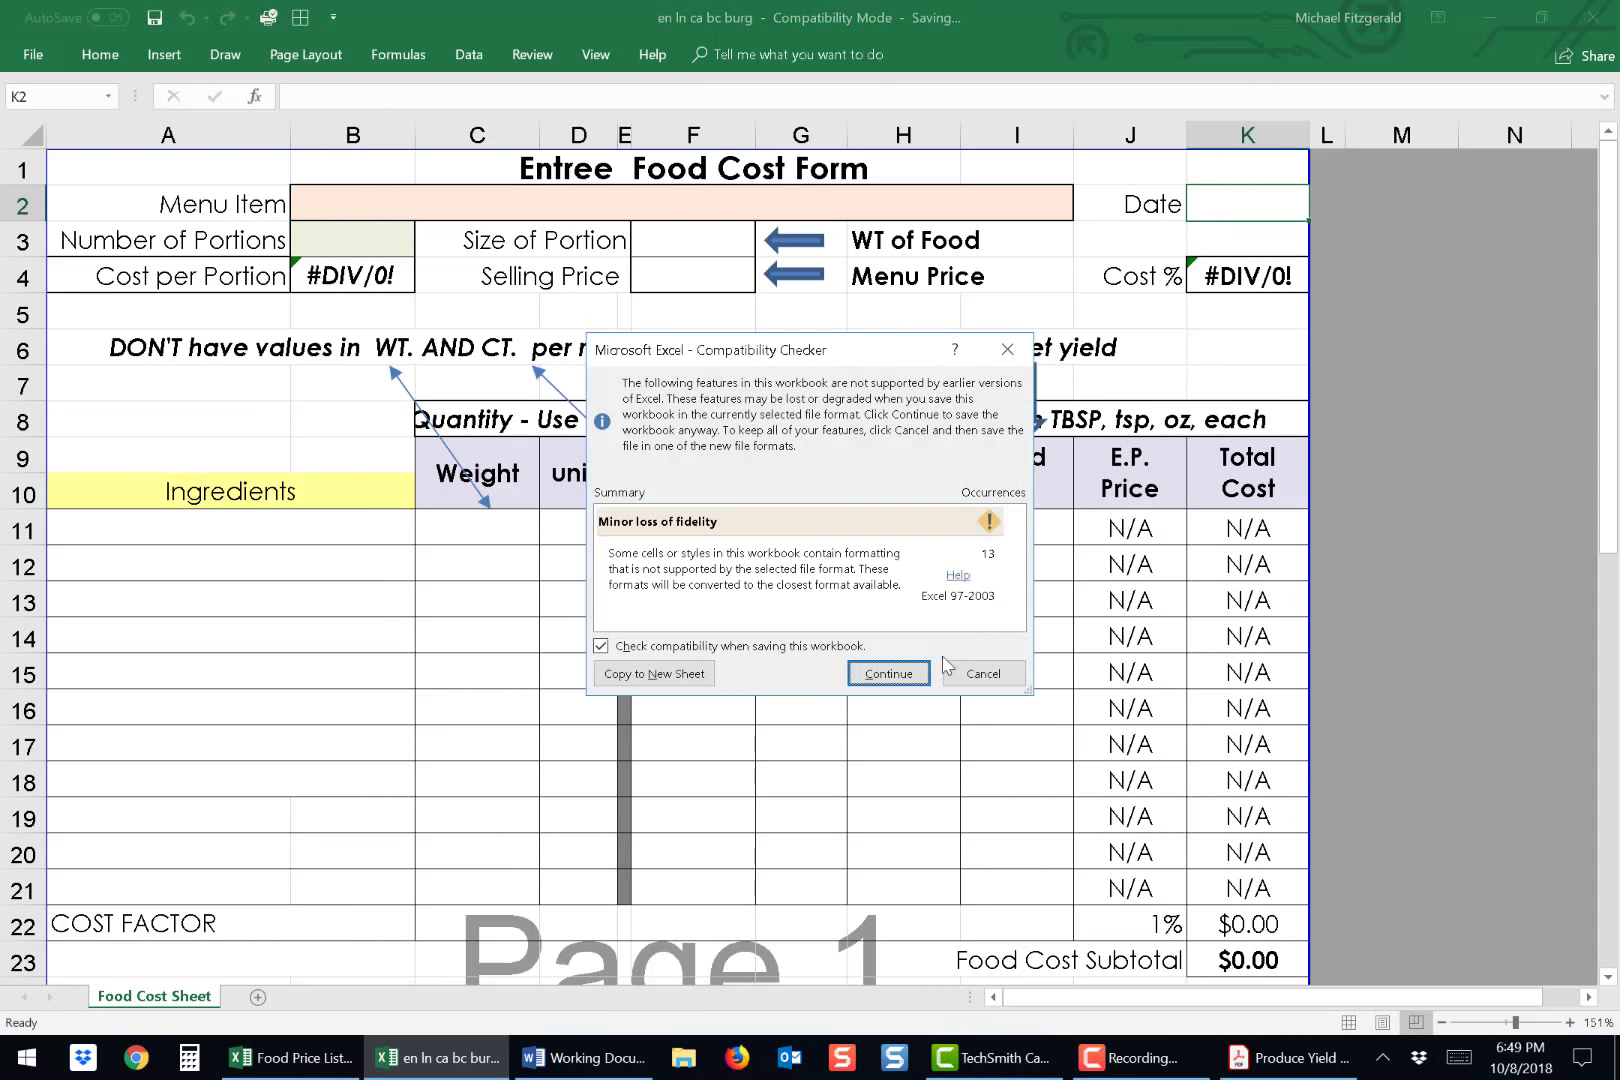
click(887, 674)
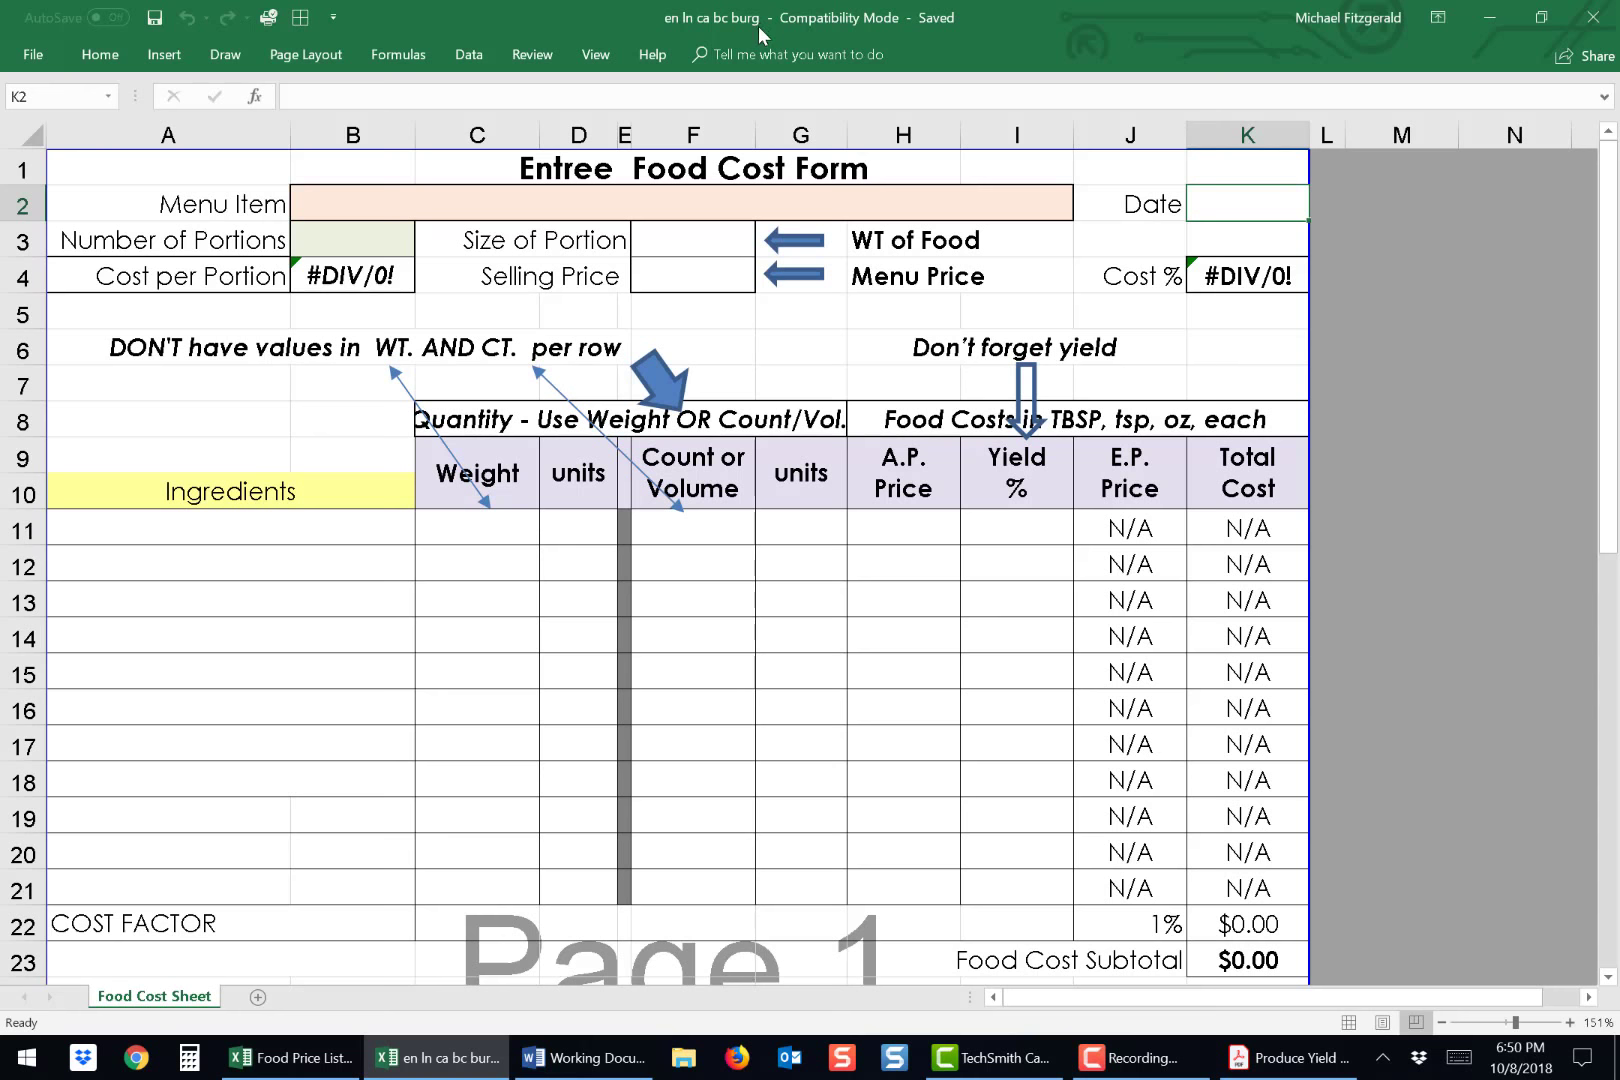
Enter California Bacon Burger as the menu item and set the number of portions to 1.
click(520, 209)
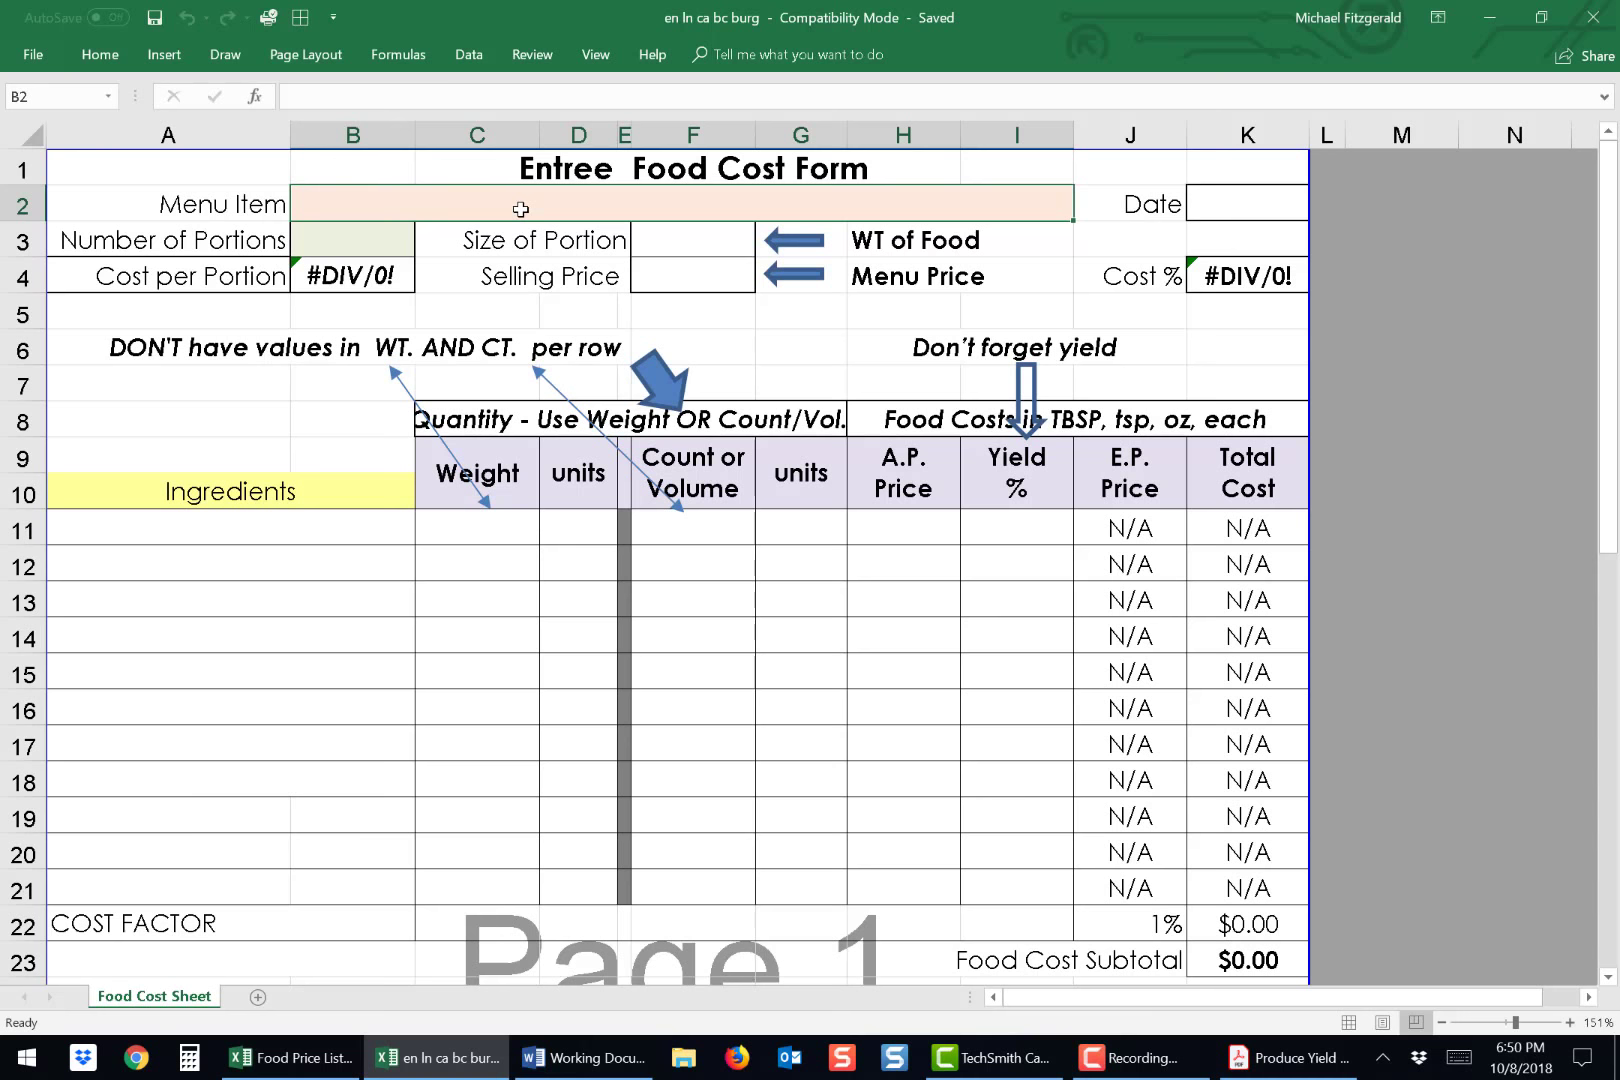
text(California Bacon)
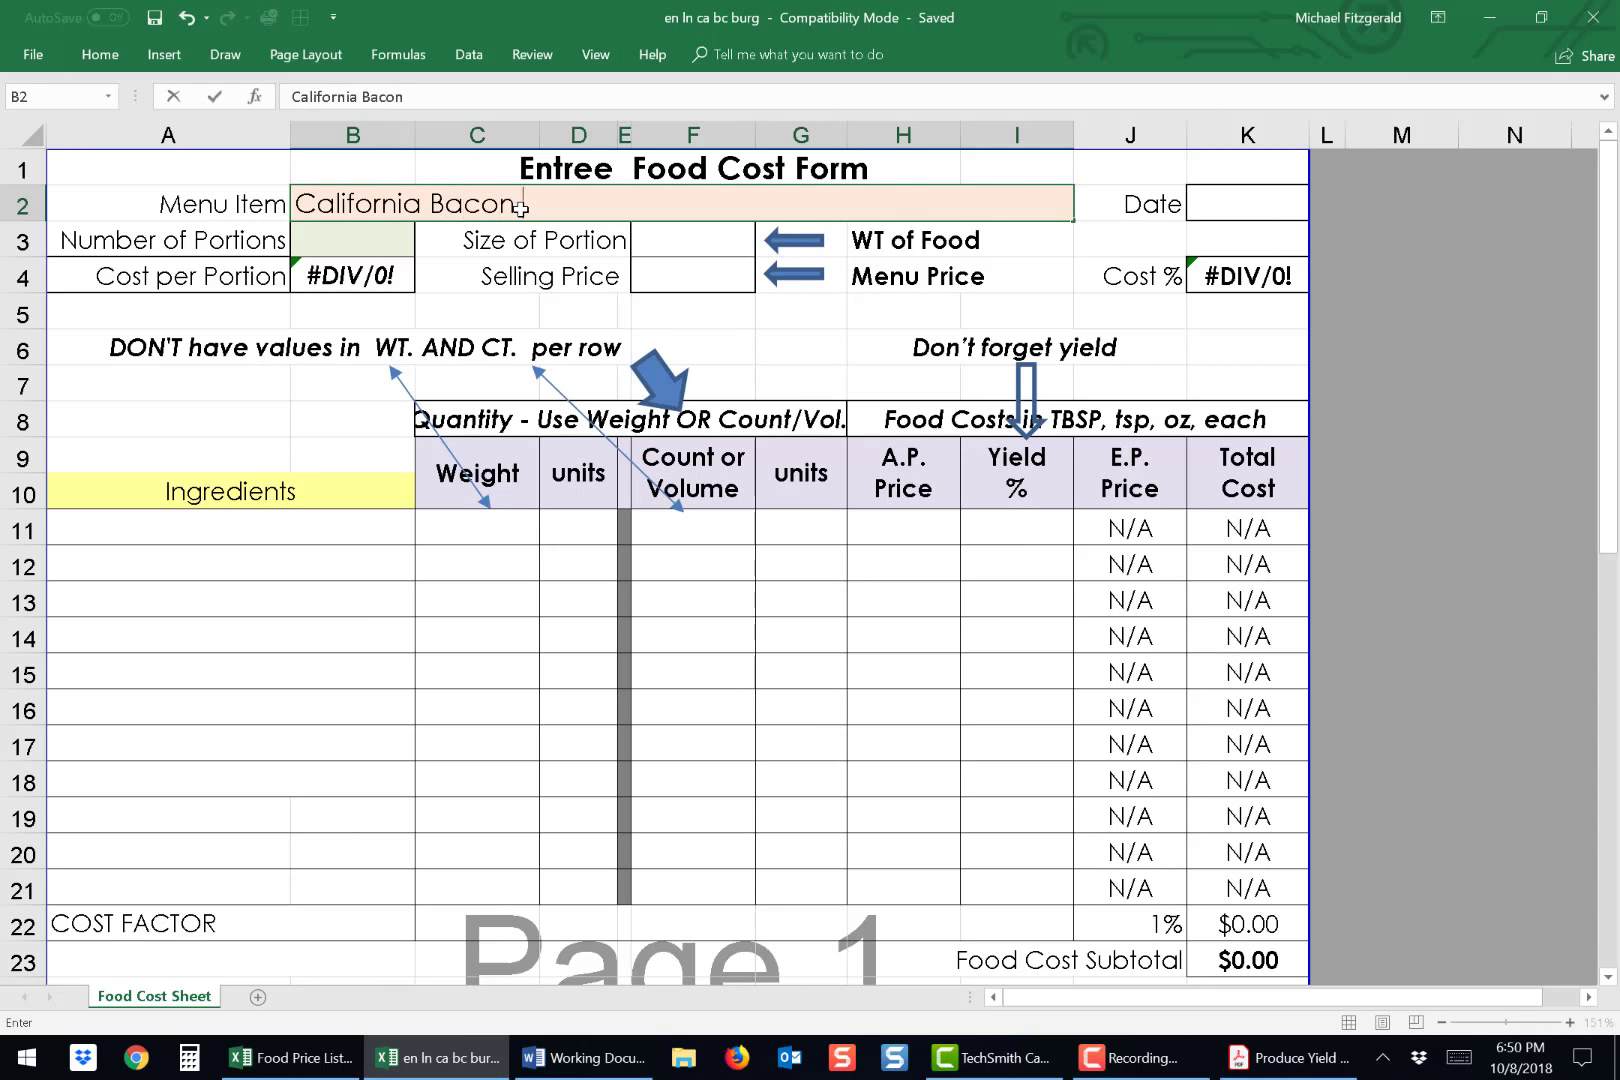
text( Burger)
click(369, 241)
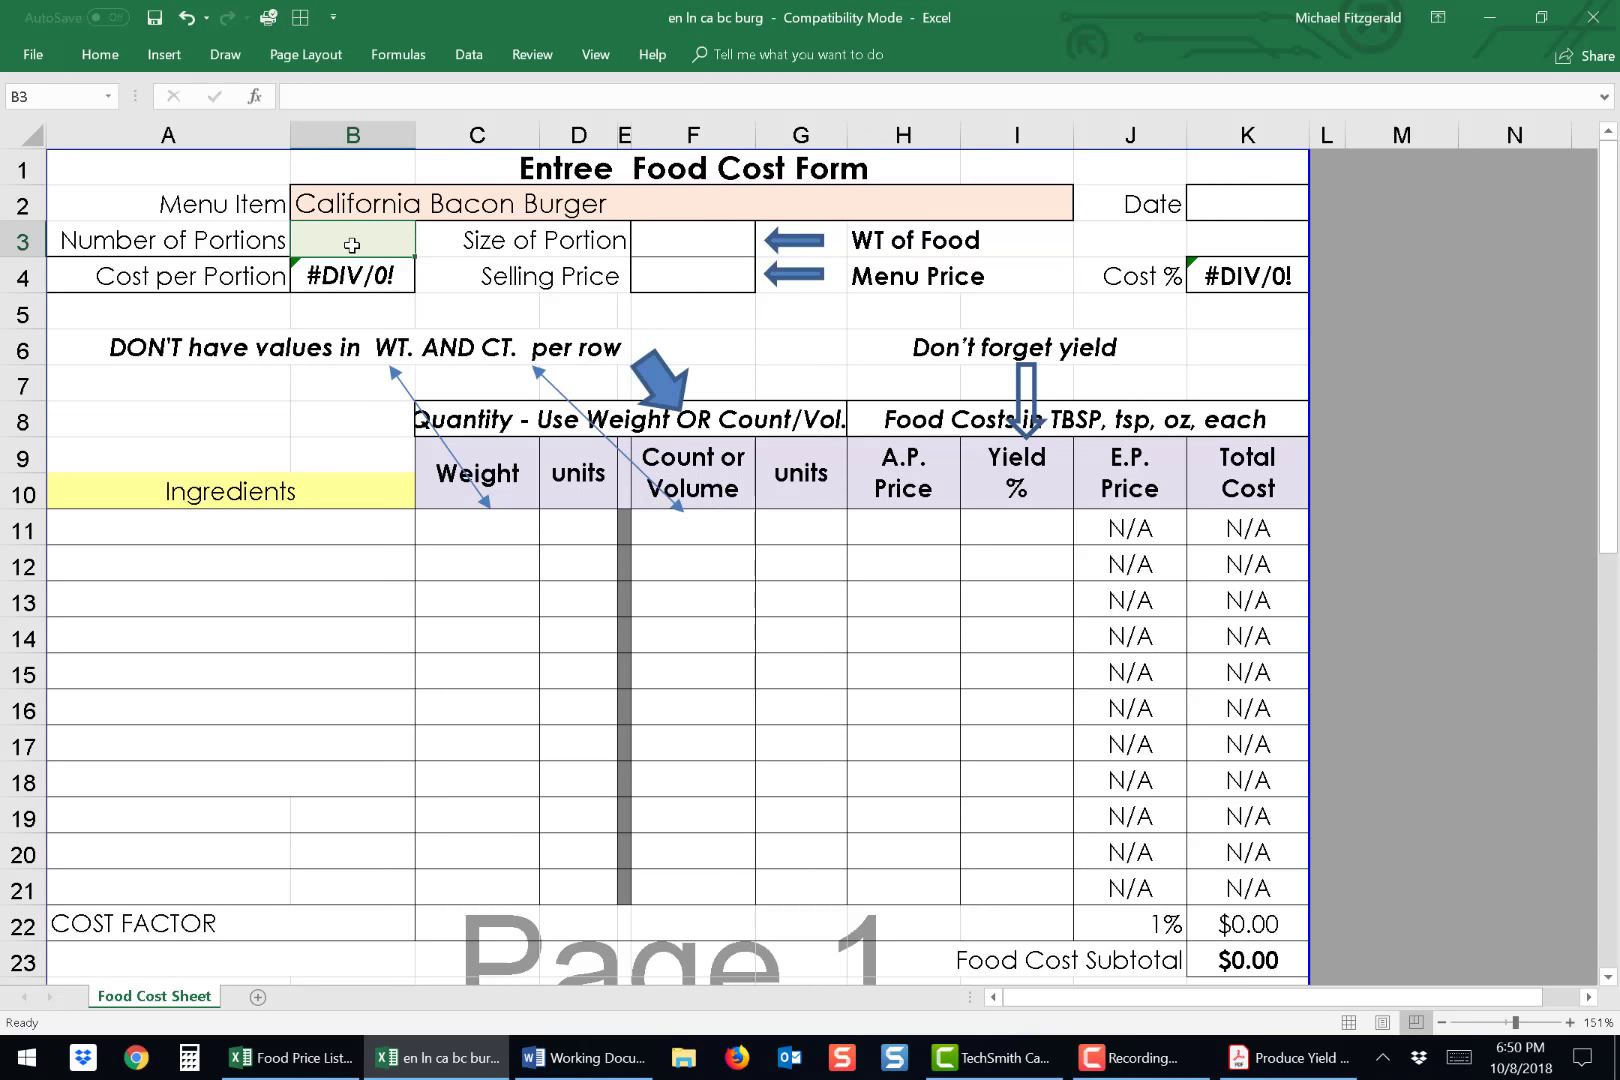
text(1)
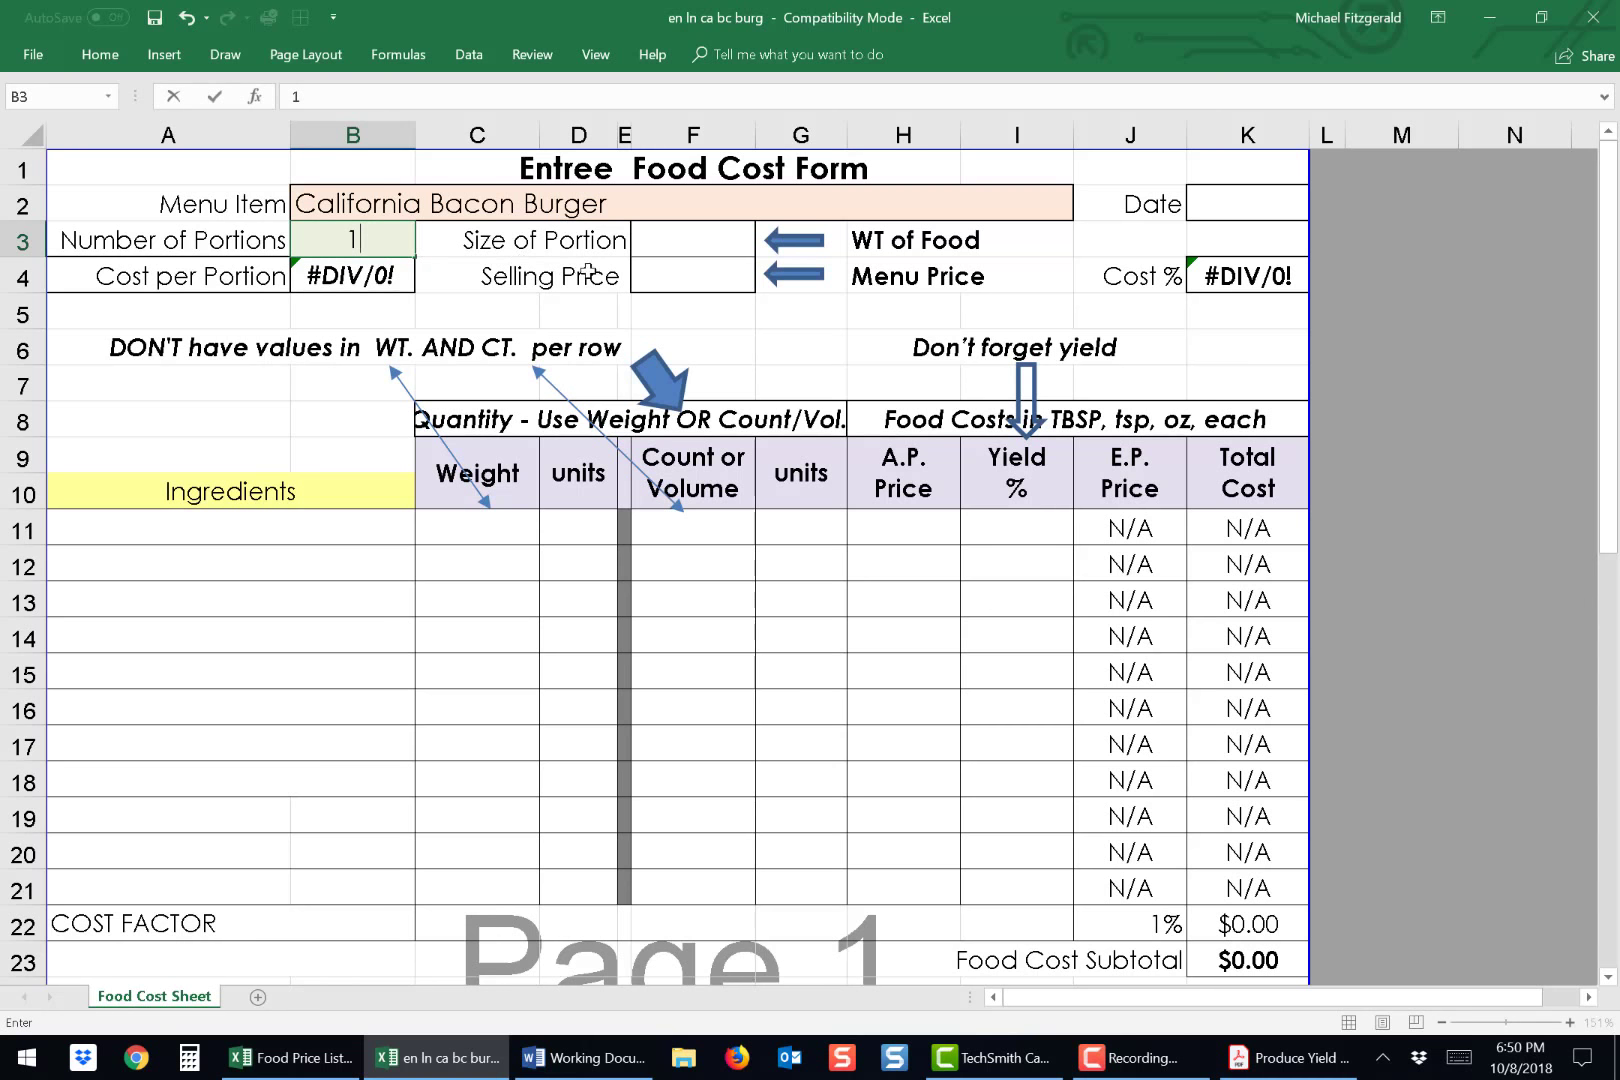
Set the selling price to 9.25 and enter 10/7/18 as the form's date.
click(679, 237)
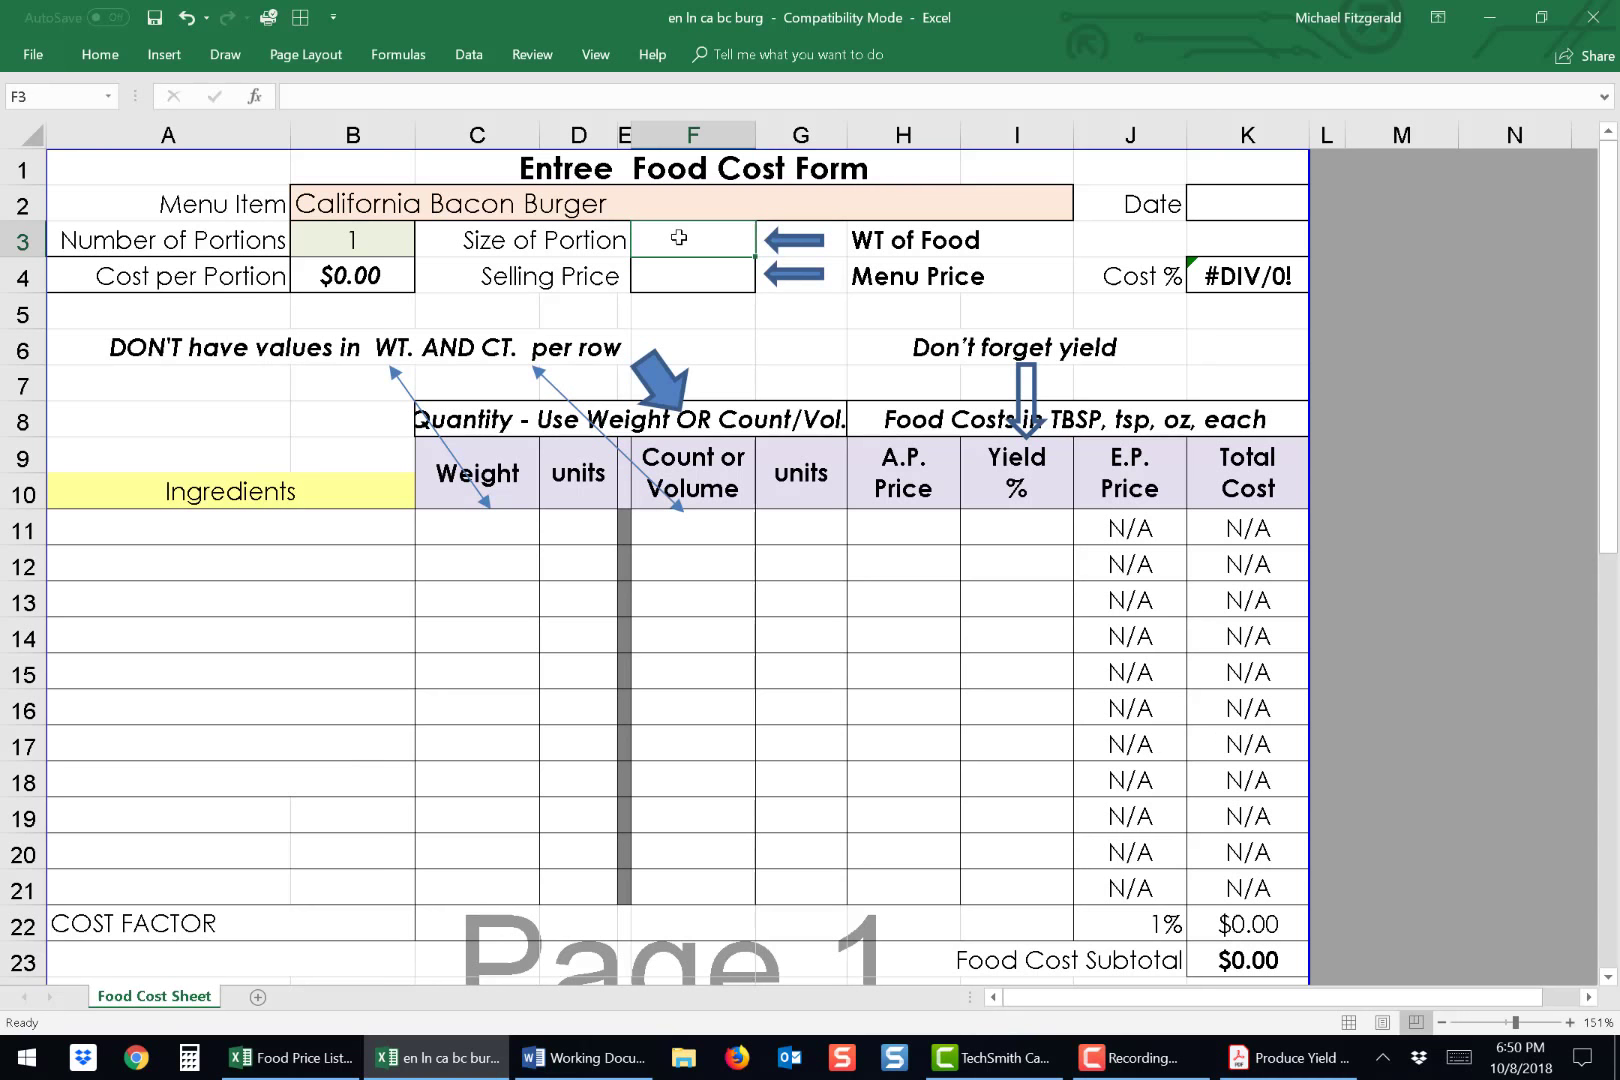
click(678, 287)
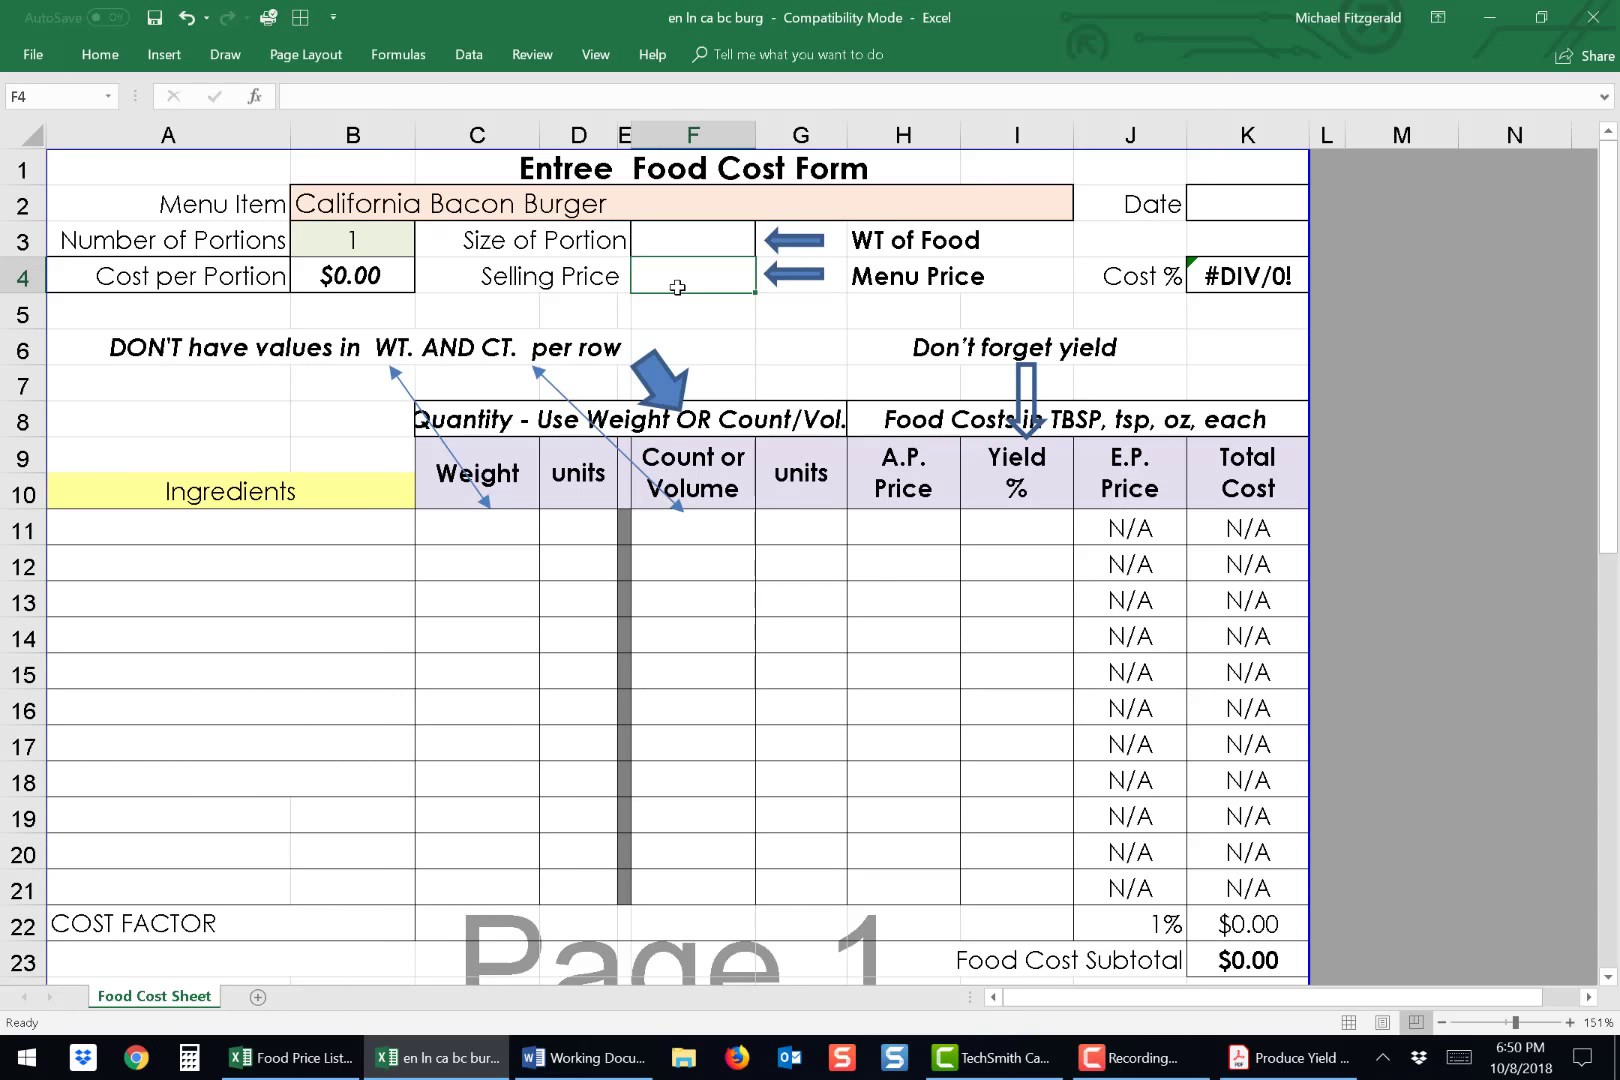
text(9.25)
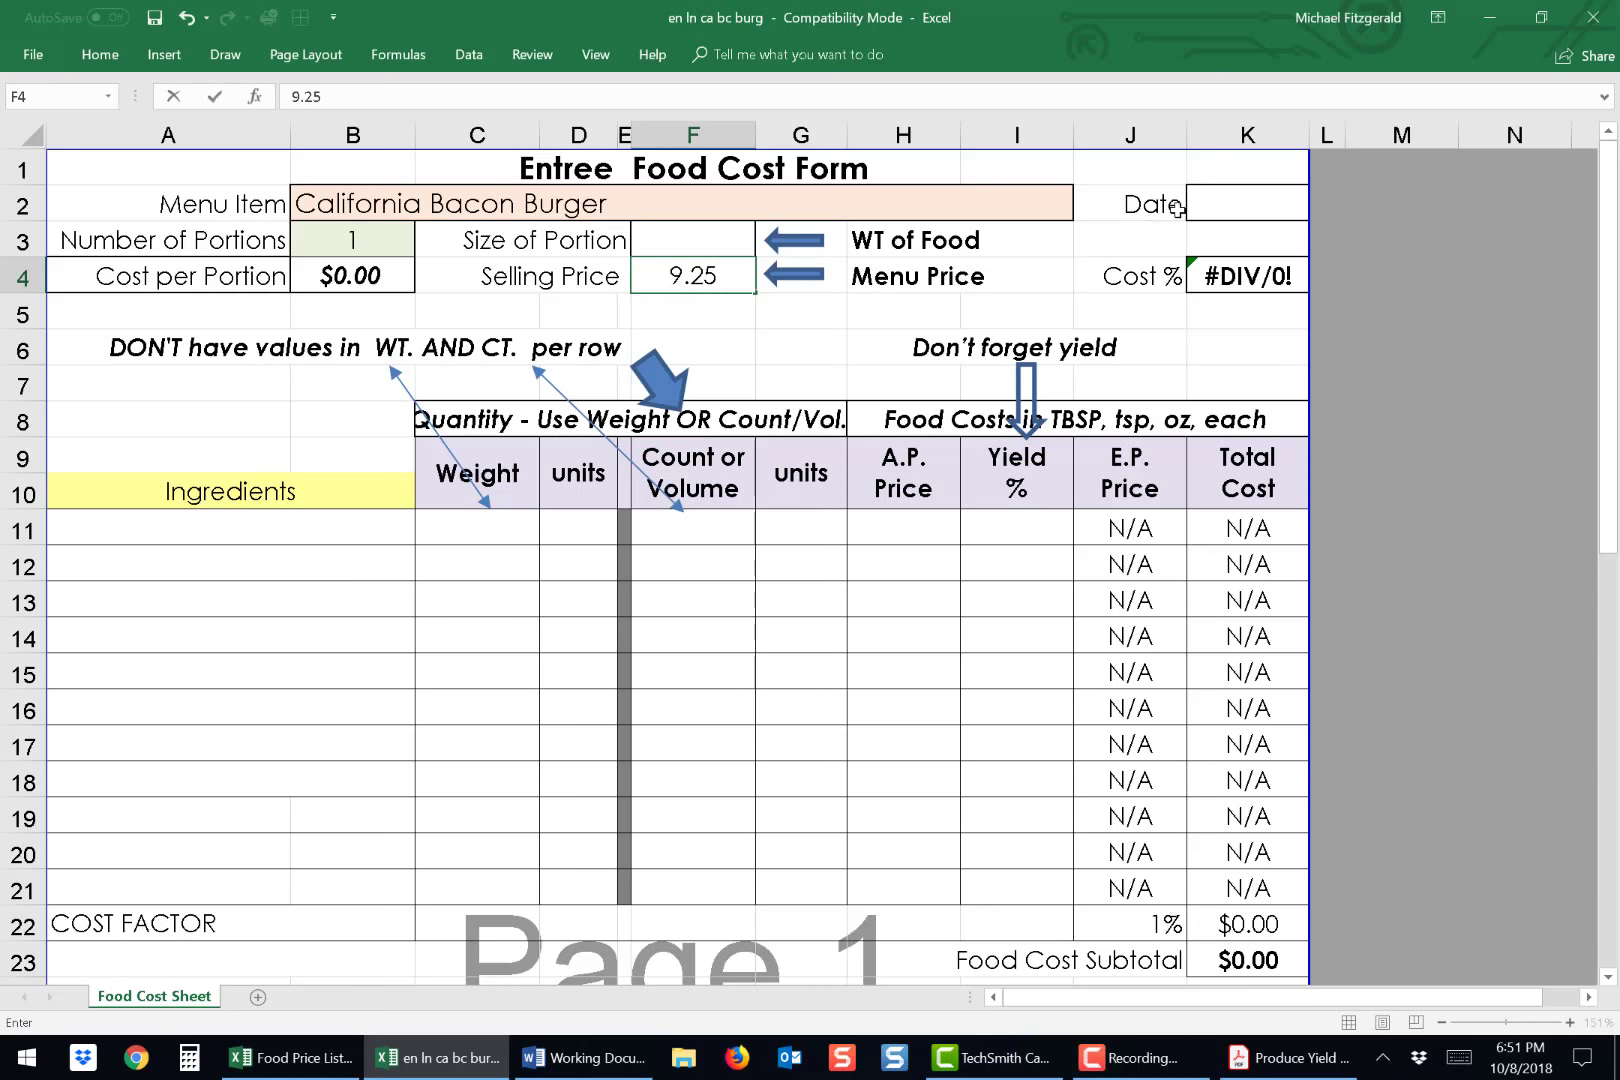
click(1212, 202)
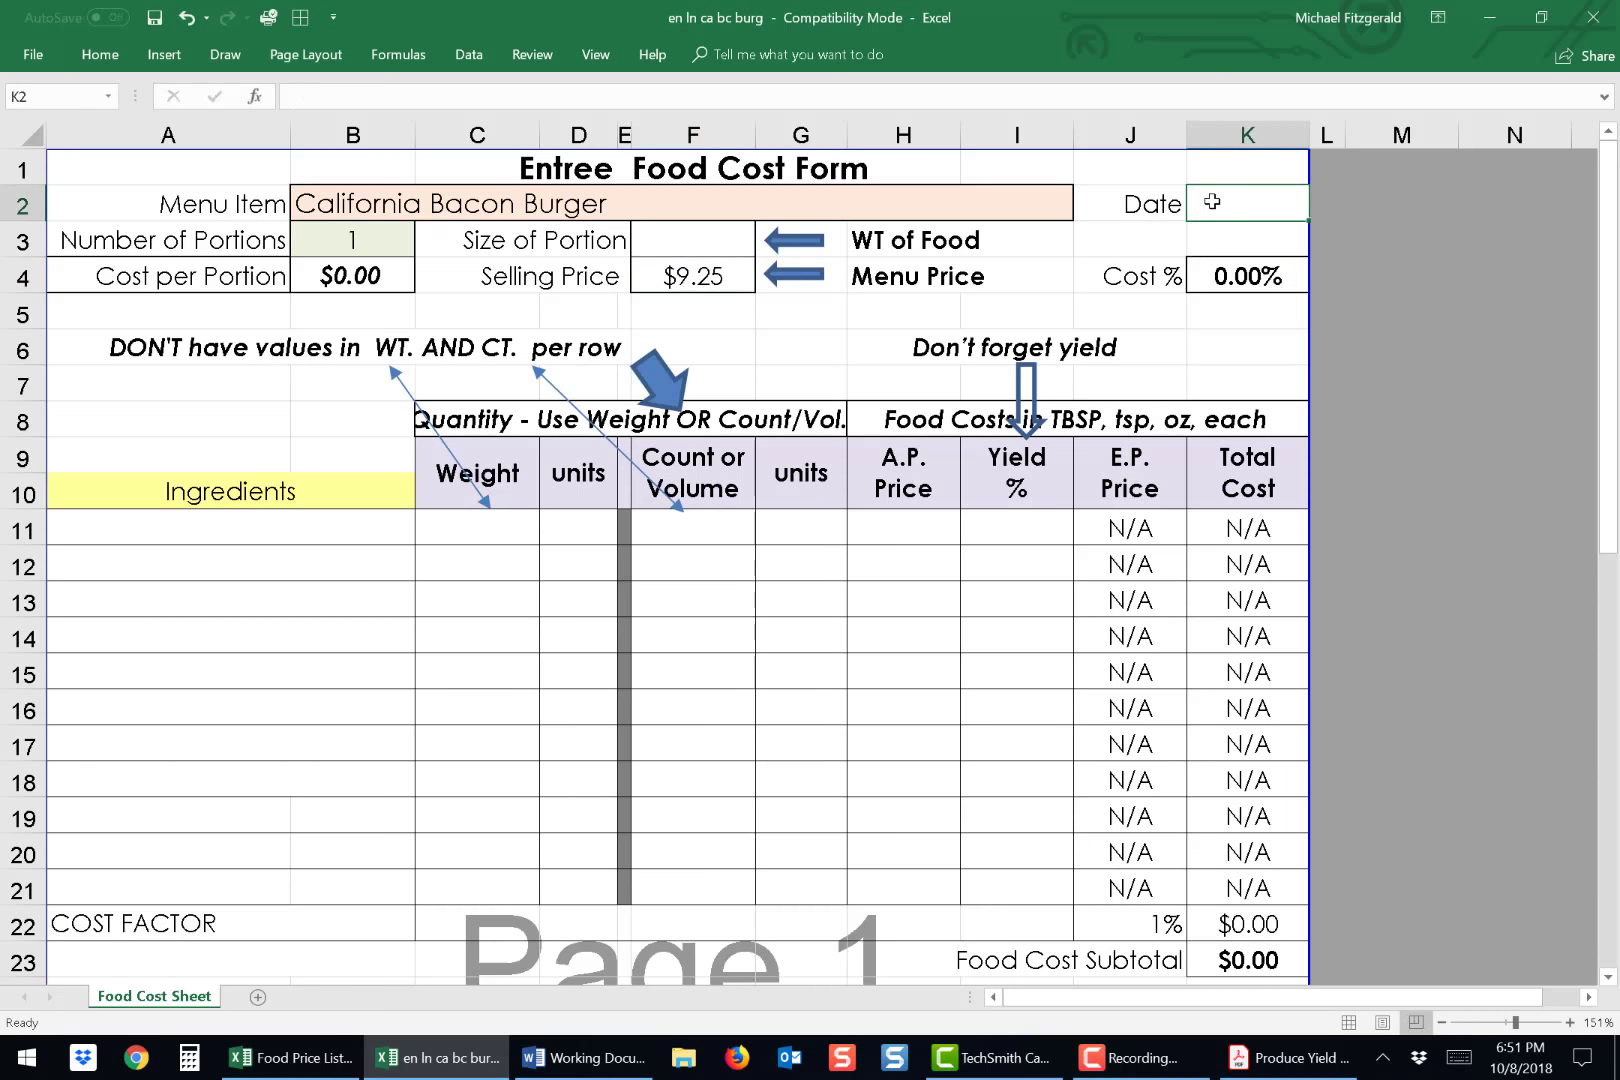
text(10)
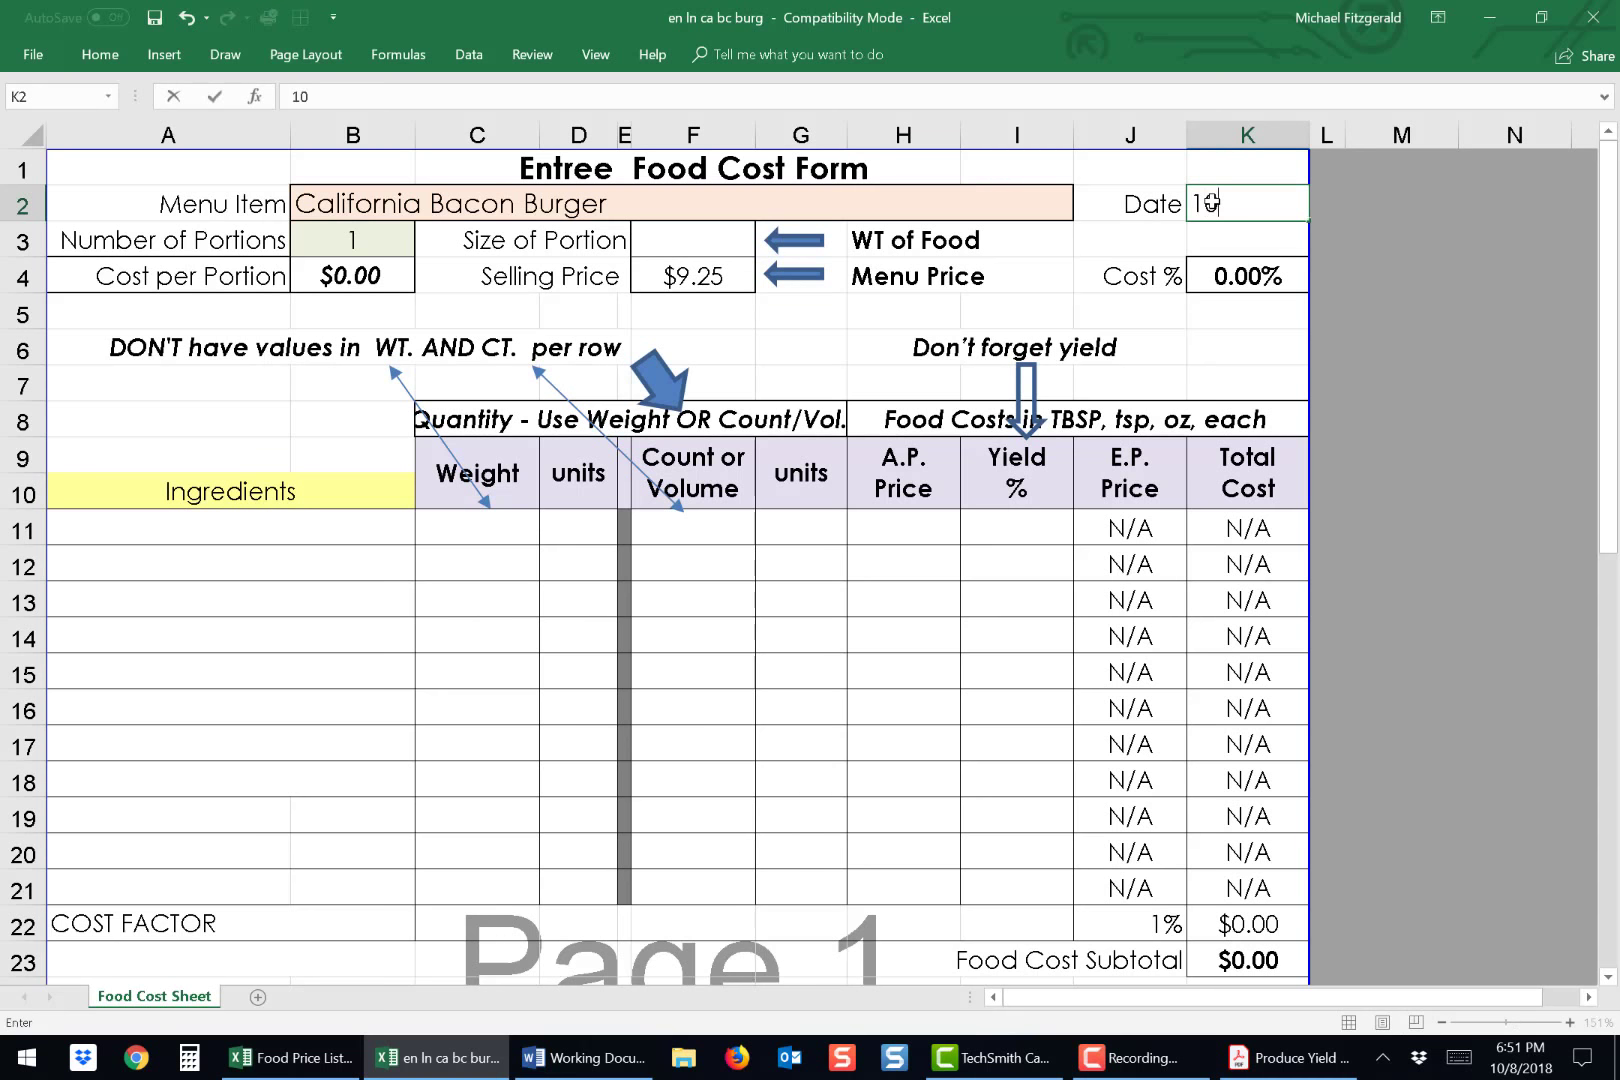
text(/7/18)
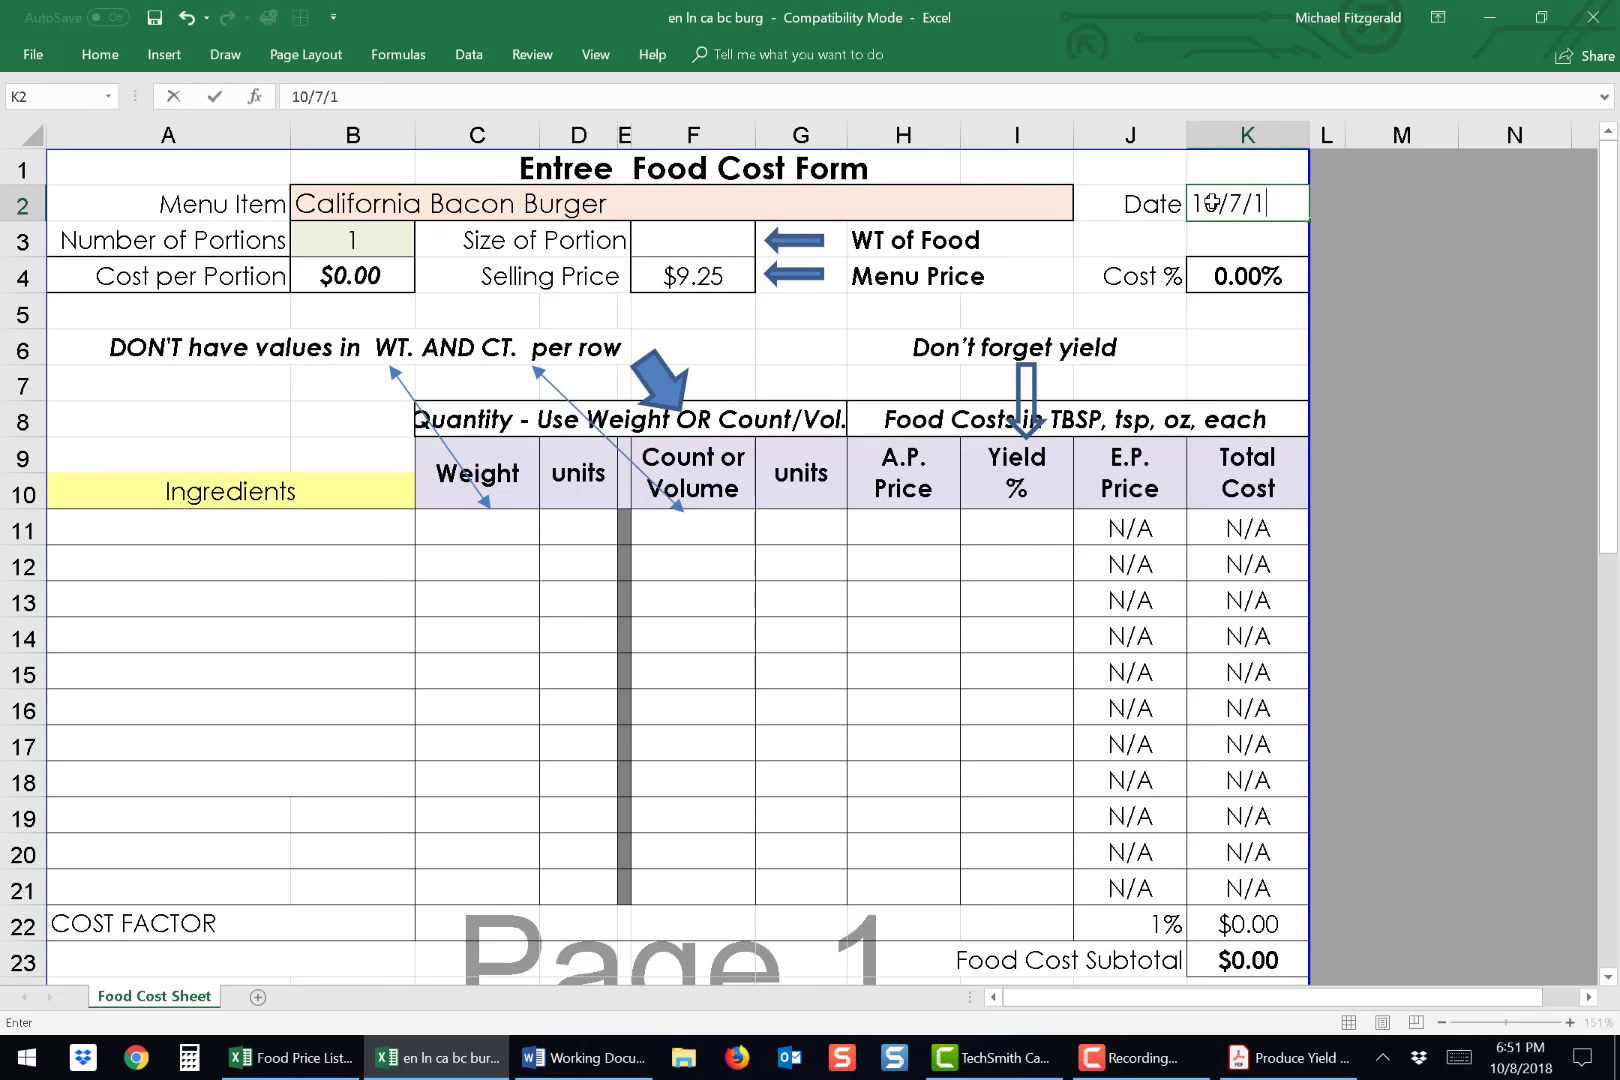
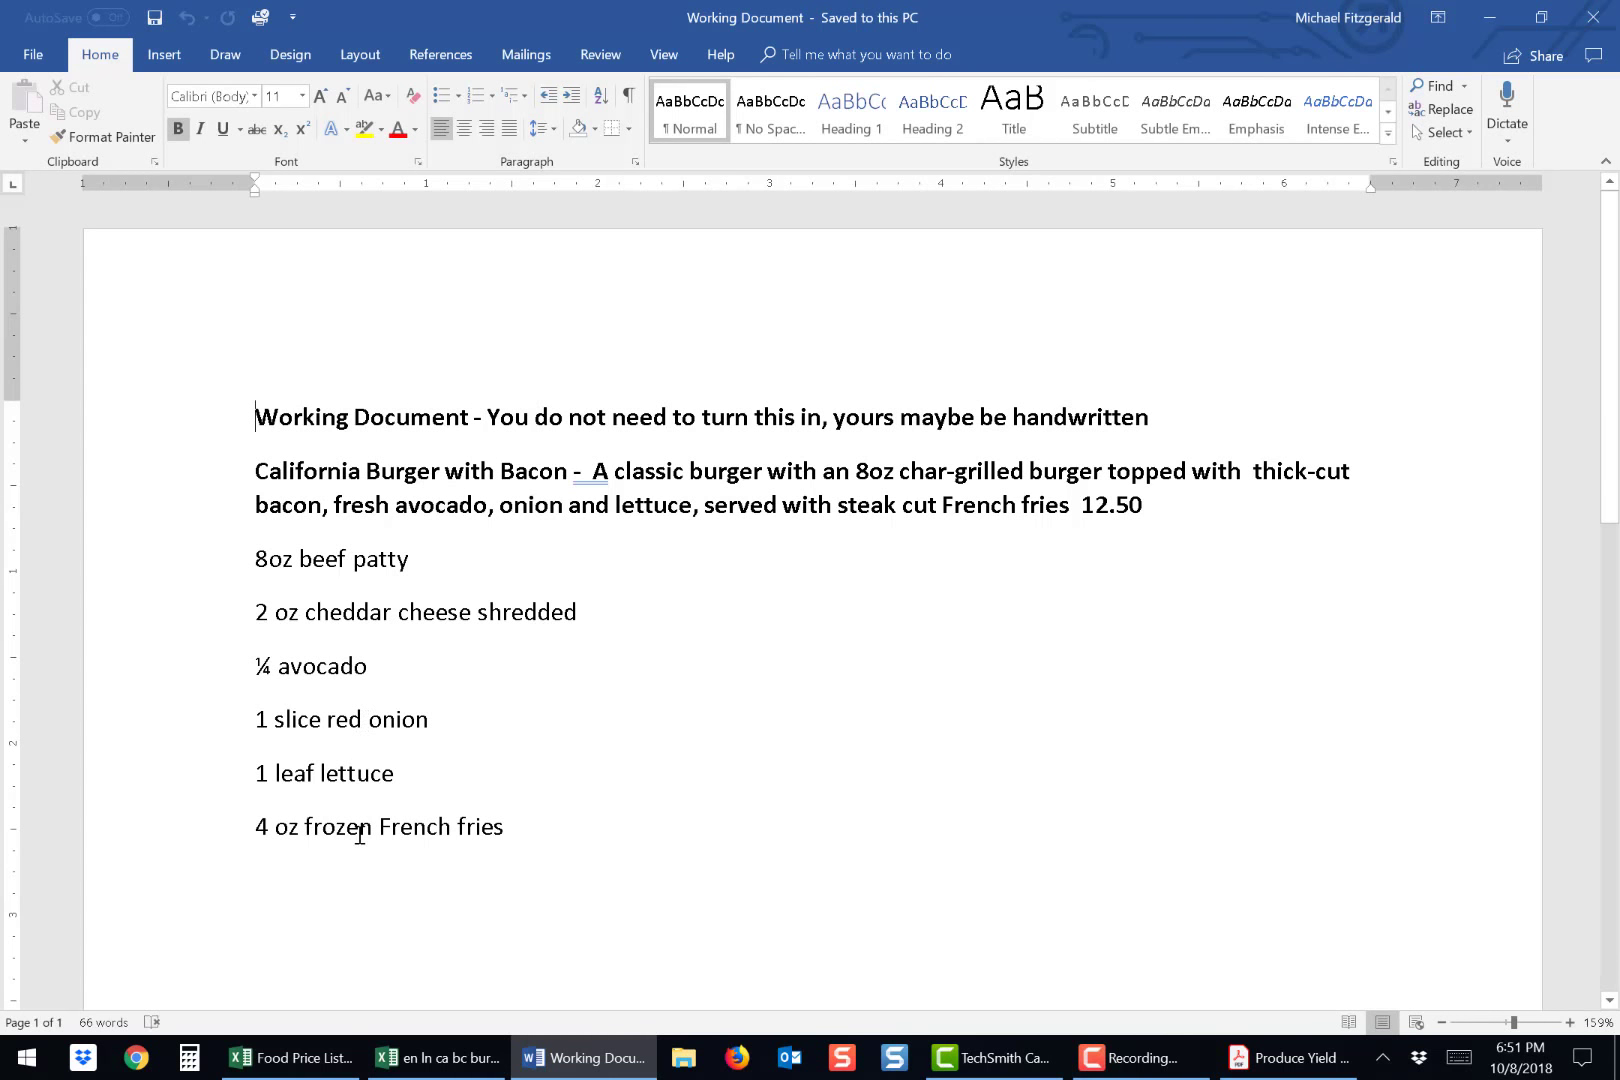
Following the working document, list Beef 80/20, Cheddar Cheese, Onion - Red, Lettuce - Red Leaf, Bun, Avocado and French Frys as ingredients in rows 11 to 17.
click(577, 1050)
click(311, 517)
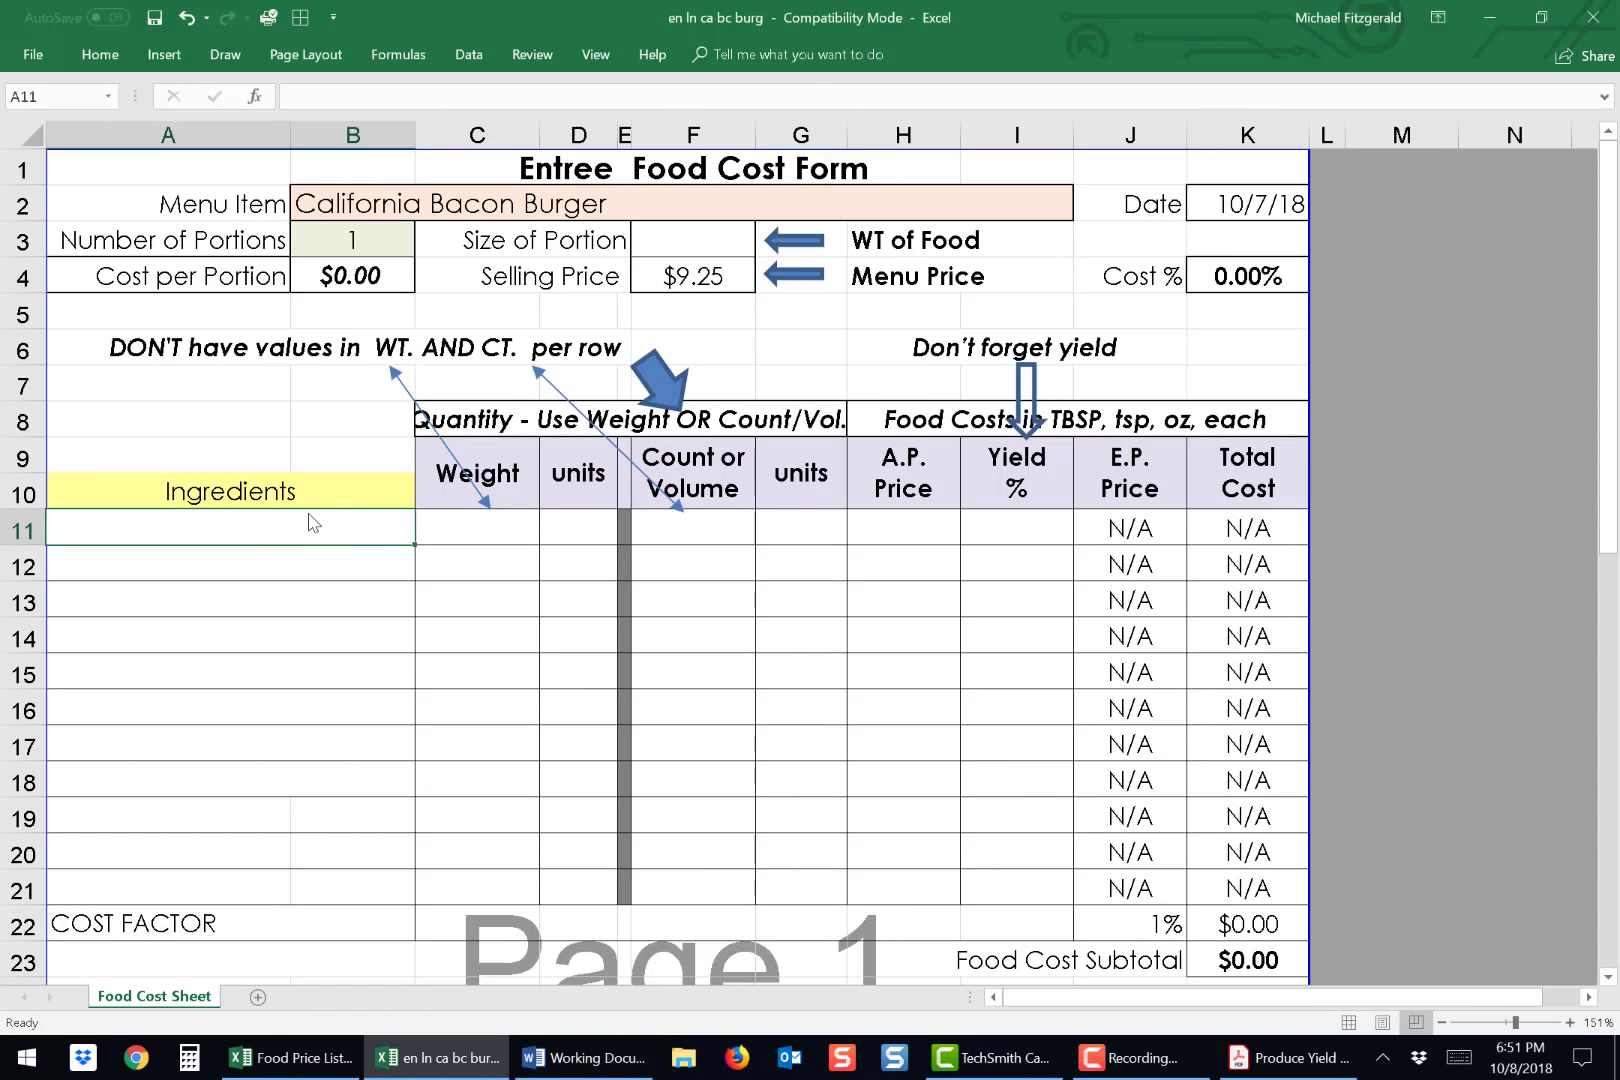
text(Beef )
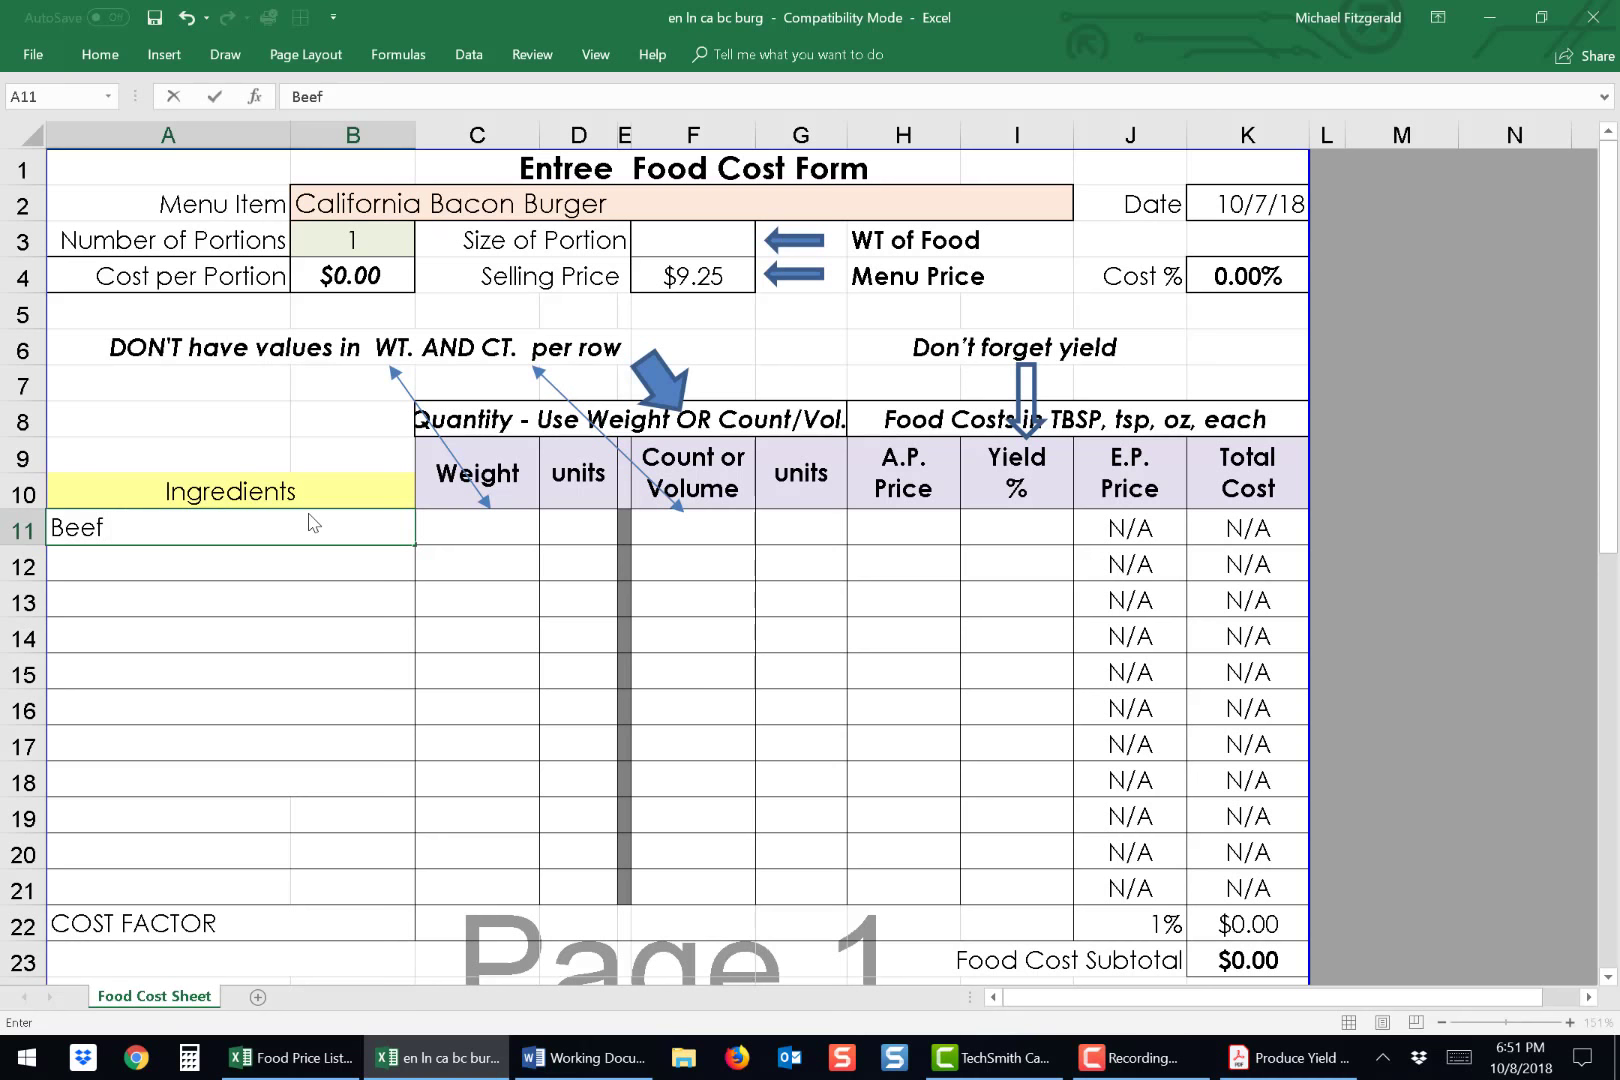
text(80/20)
click(193, 569)
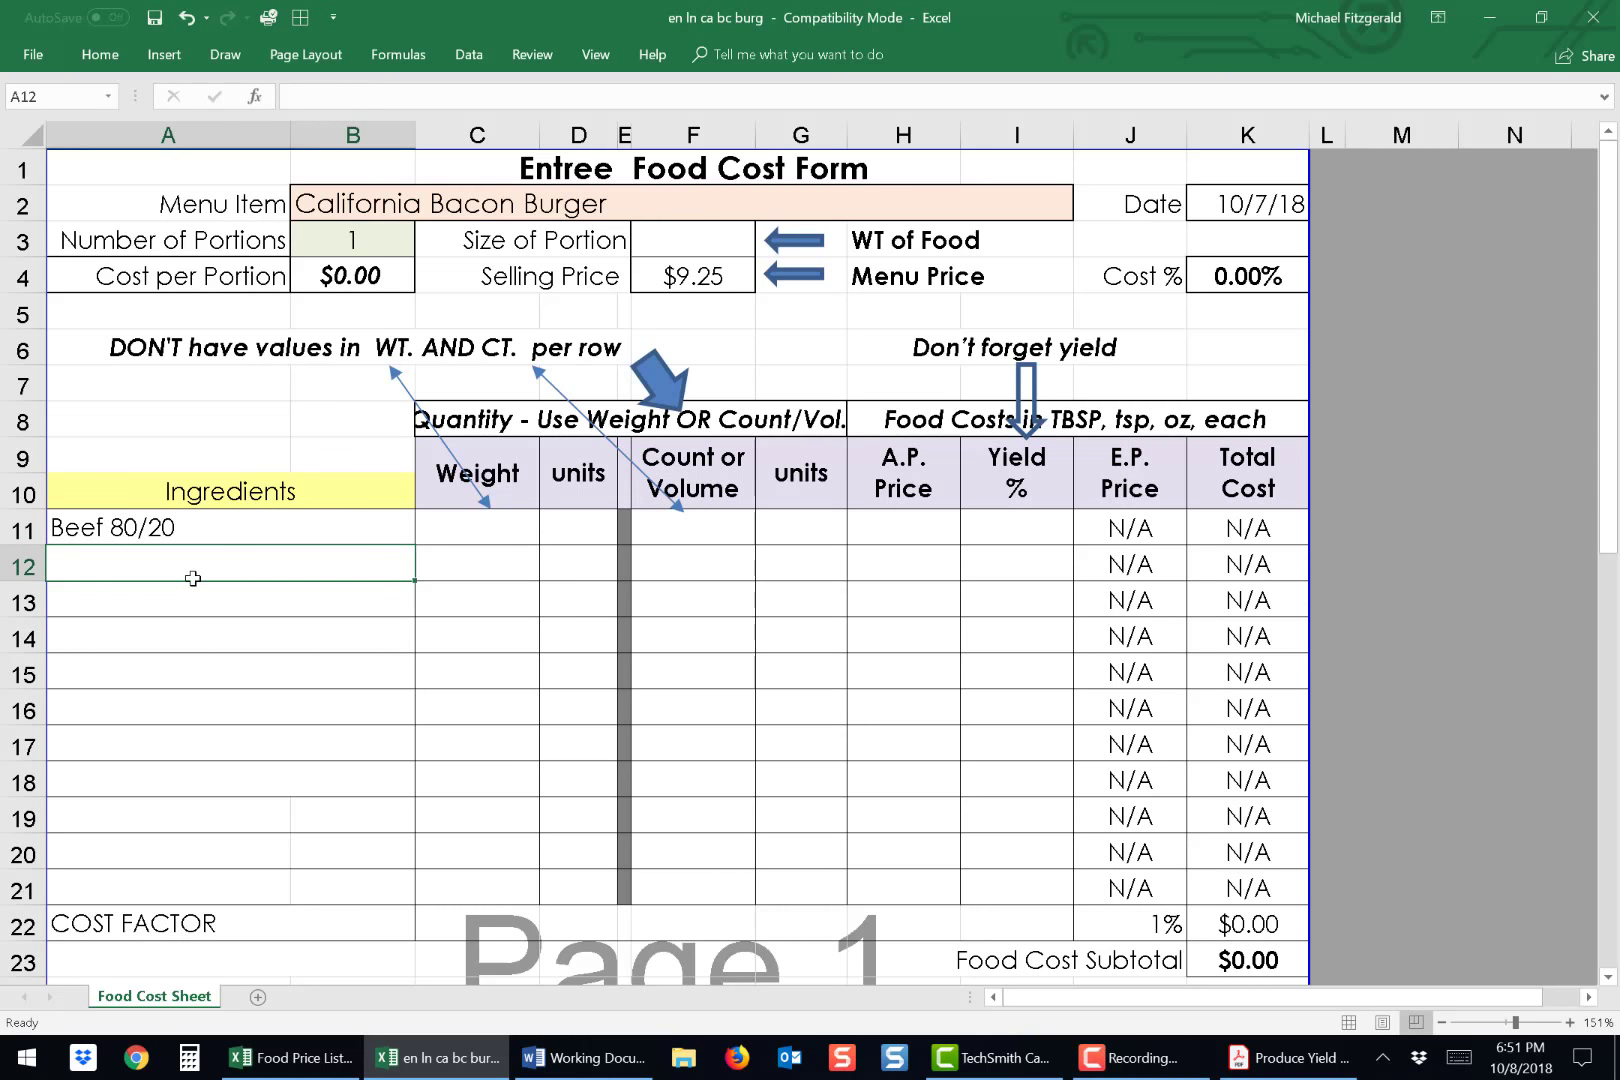
text(Ava)
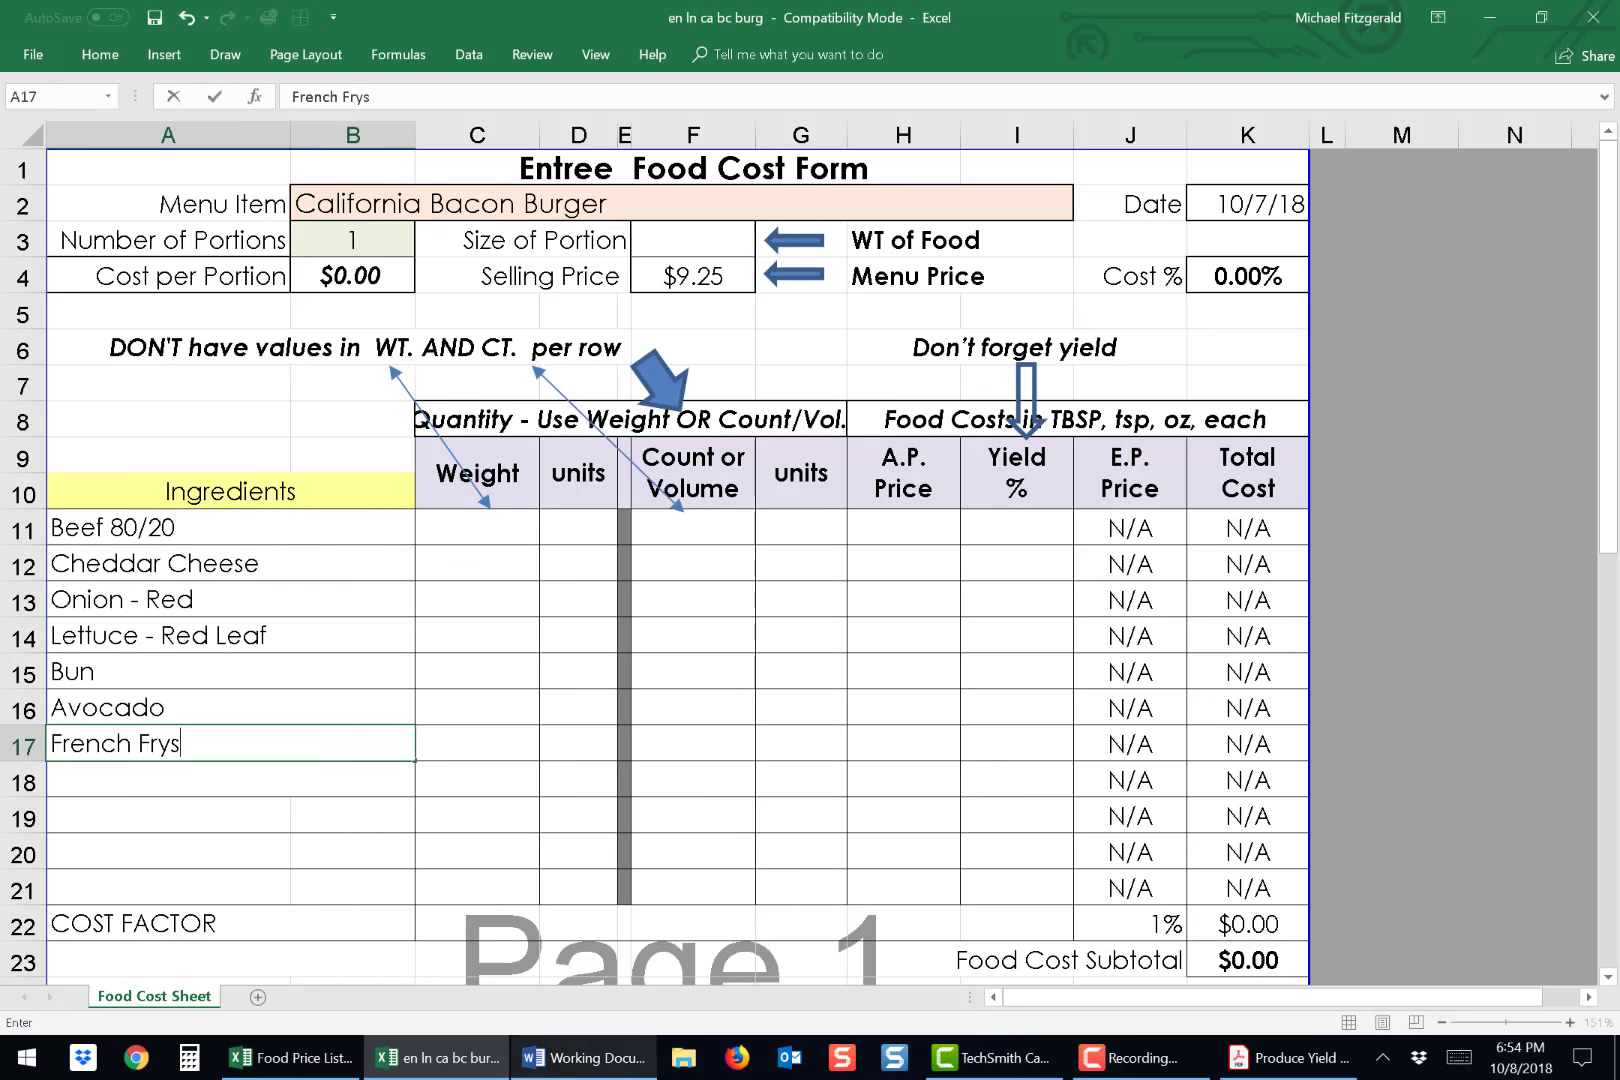
click(482, 760)
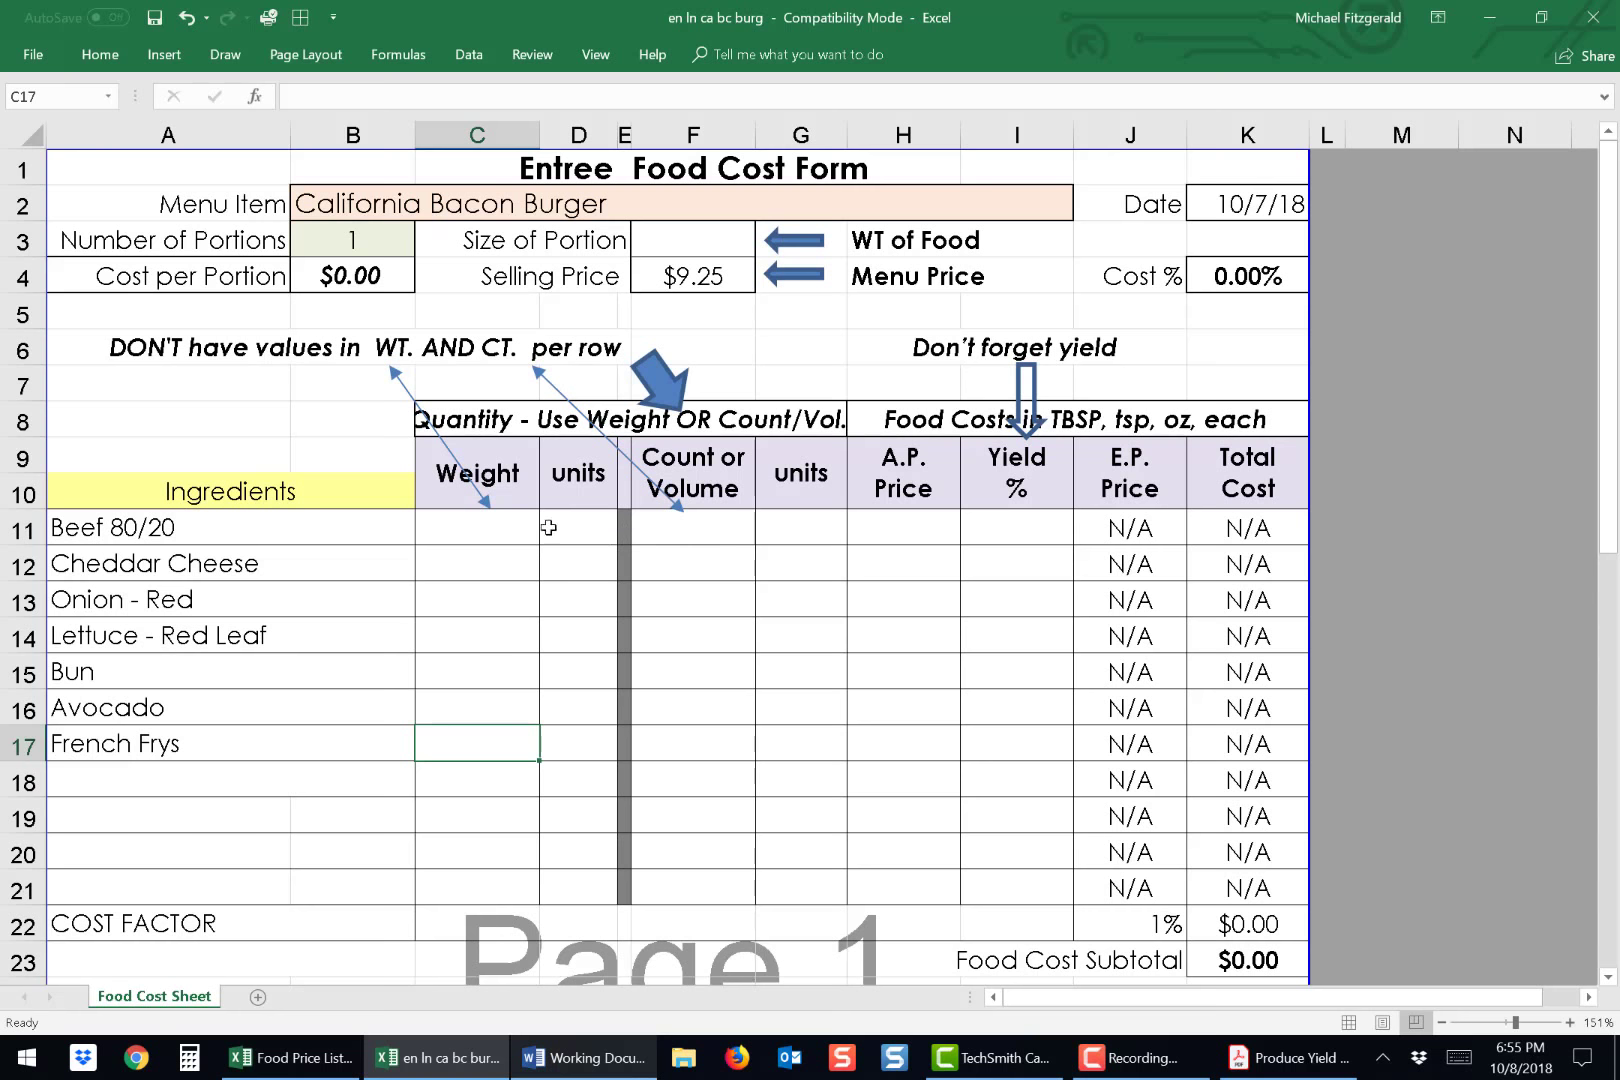
Enter a weight of 8 with the unit oz for the Beef 80/20 ingredient.
click(492, 534)
text(8)
key(Tab)
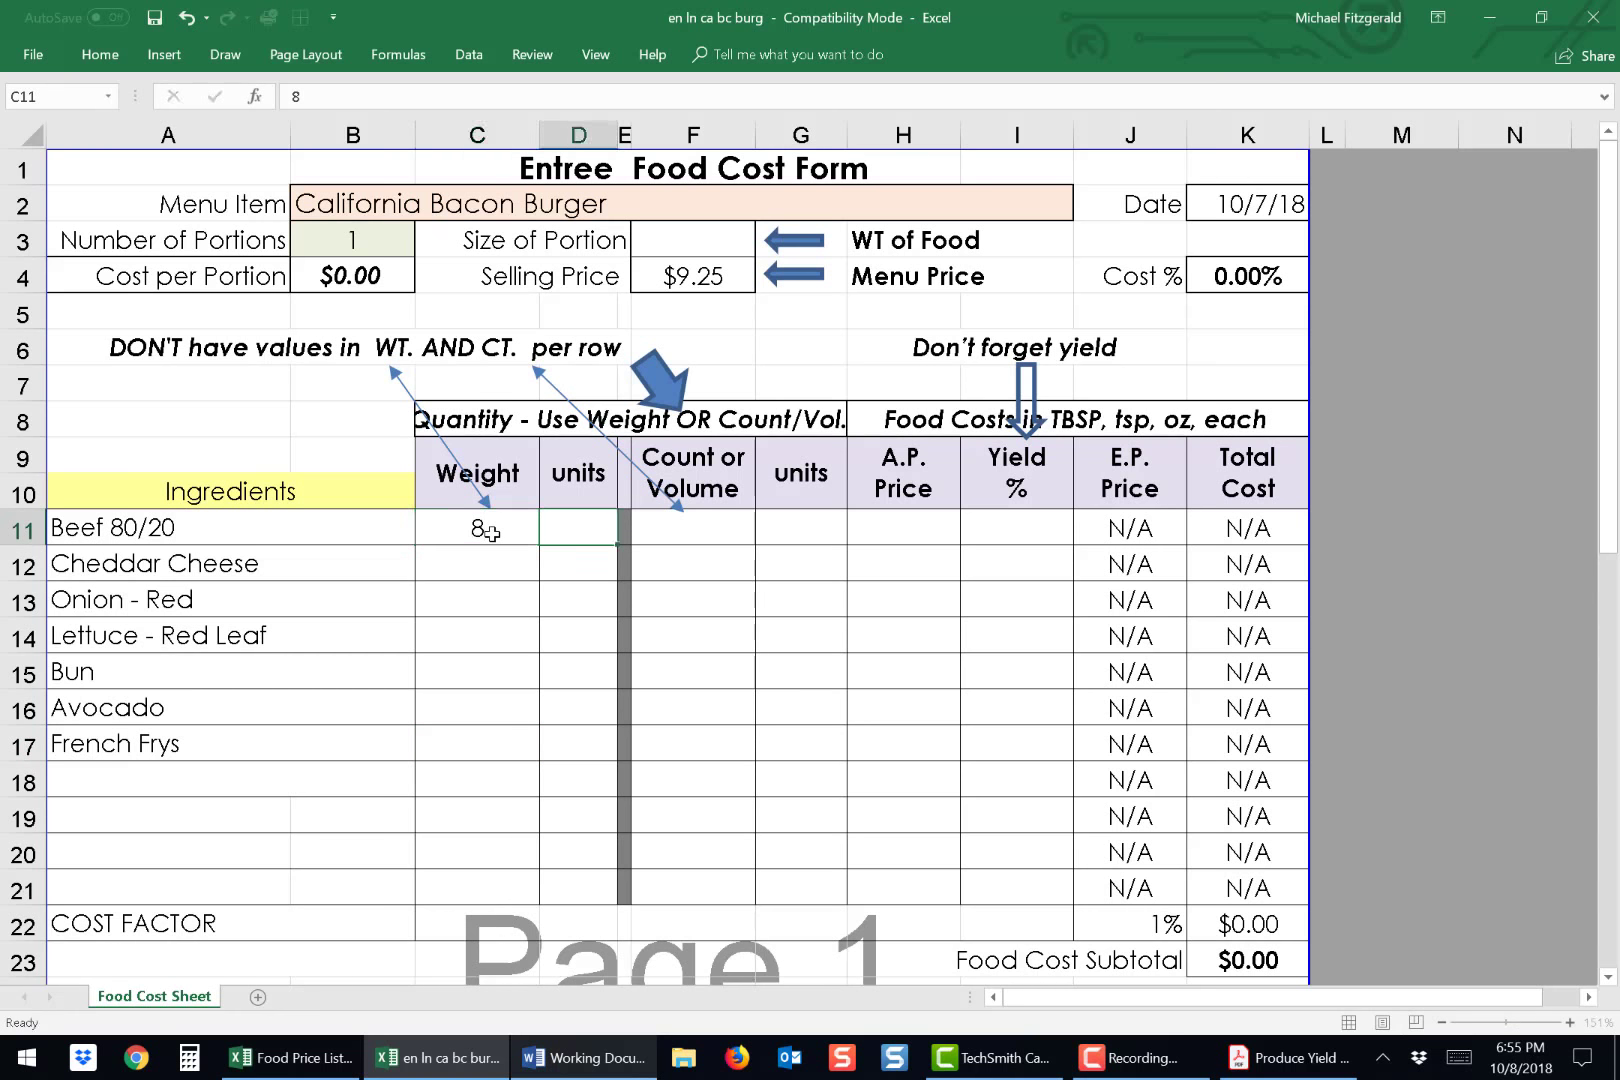
text(oz)
key(Tab)
Look up the ground beef price in the Food Price List and enter an A.P. price of .26 and a 98% yield for Beef 80/20.
key(Tab)
key(Tab)
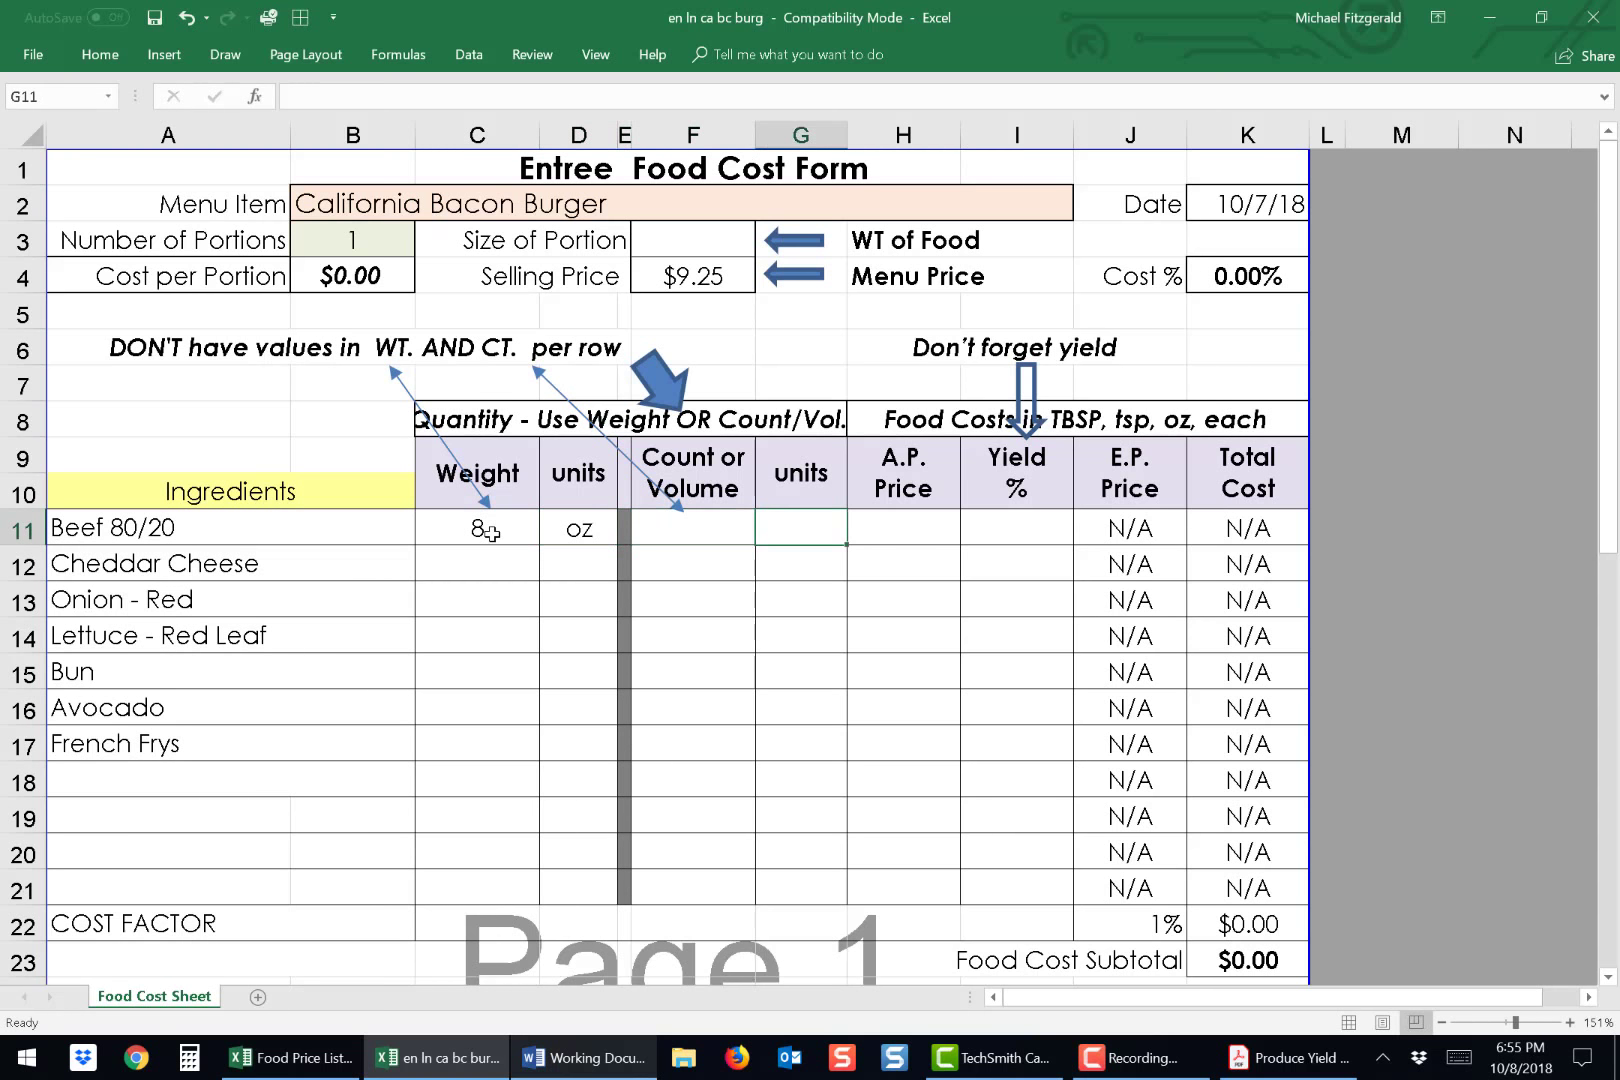
key(Tab)
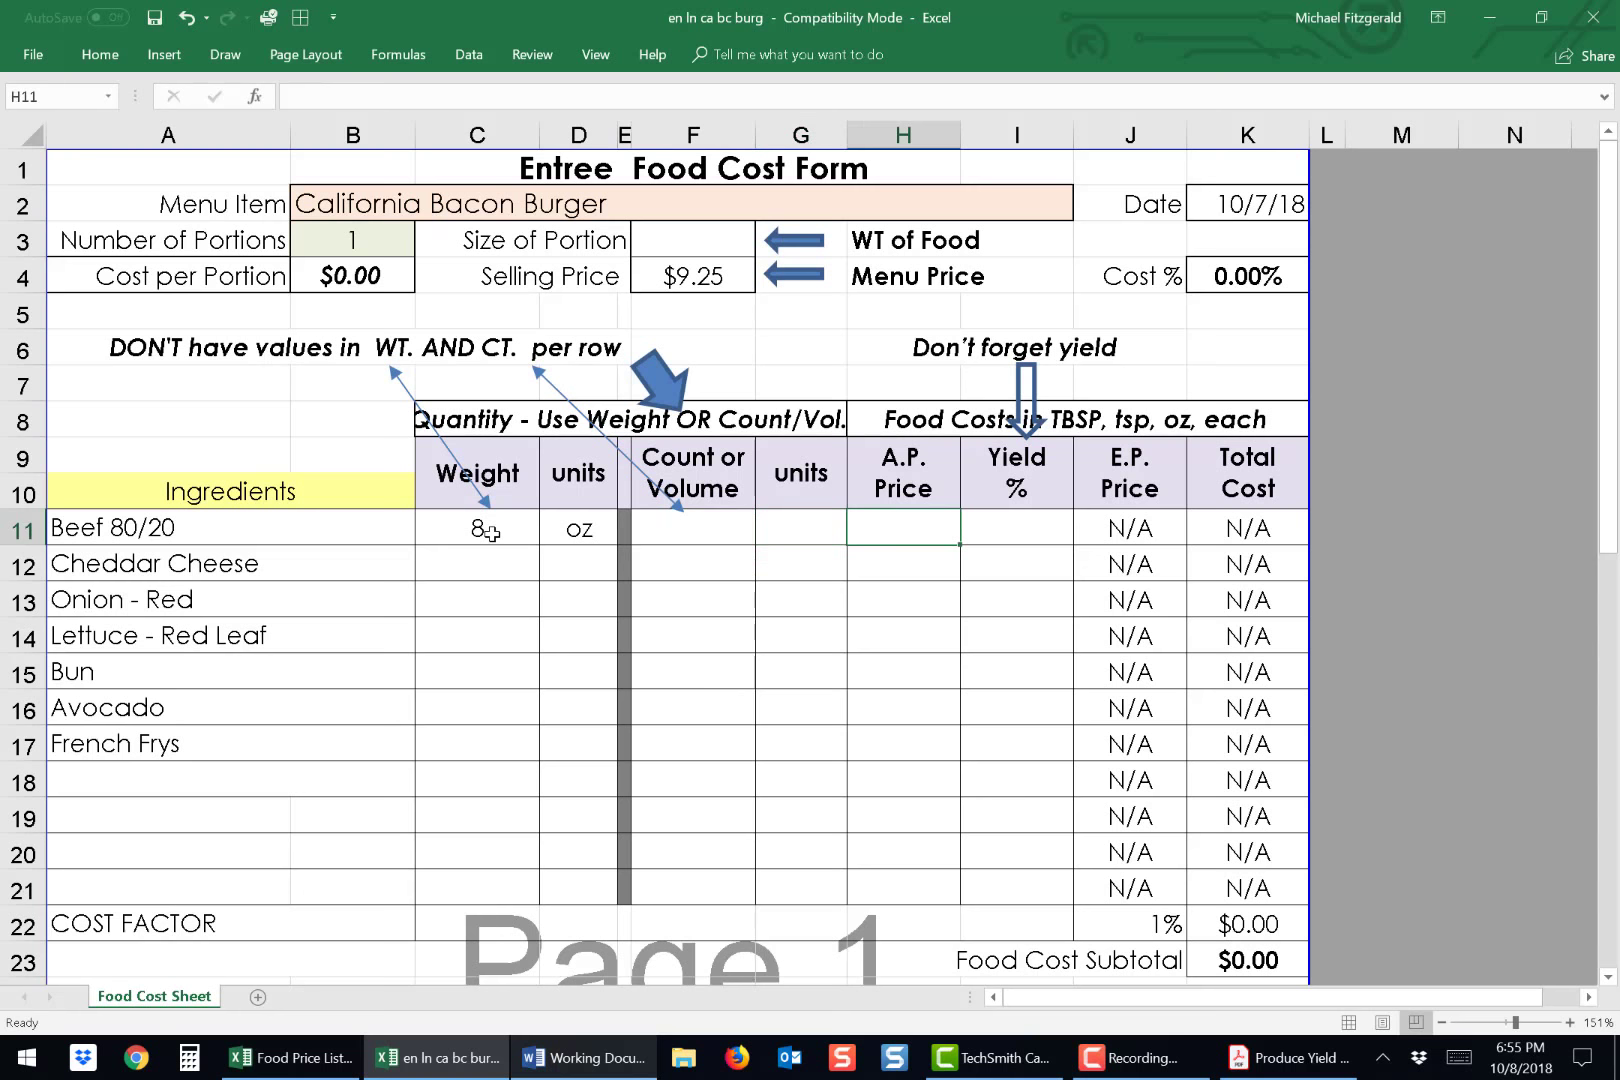
click(321, 1068)
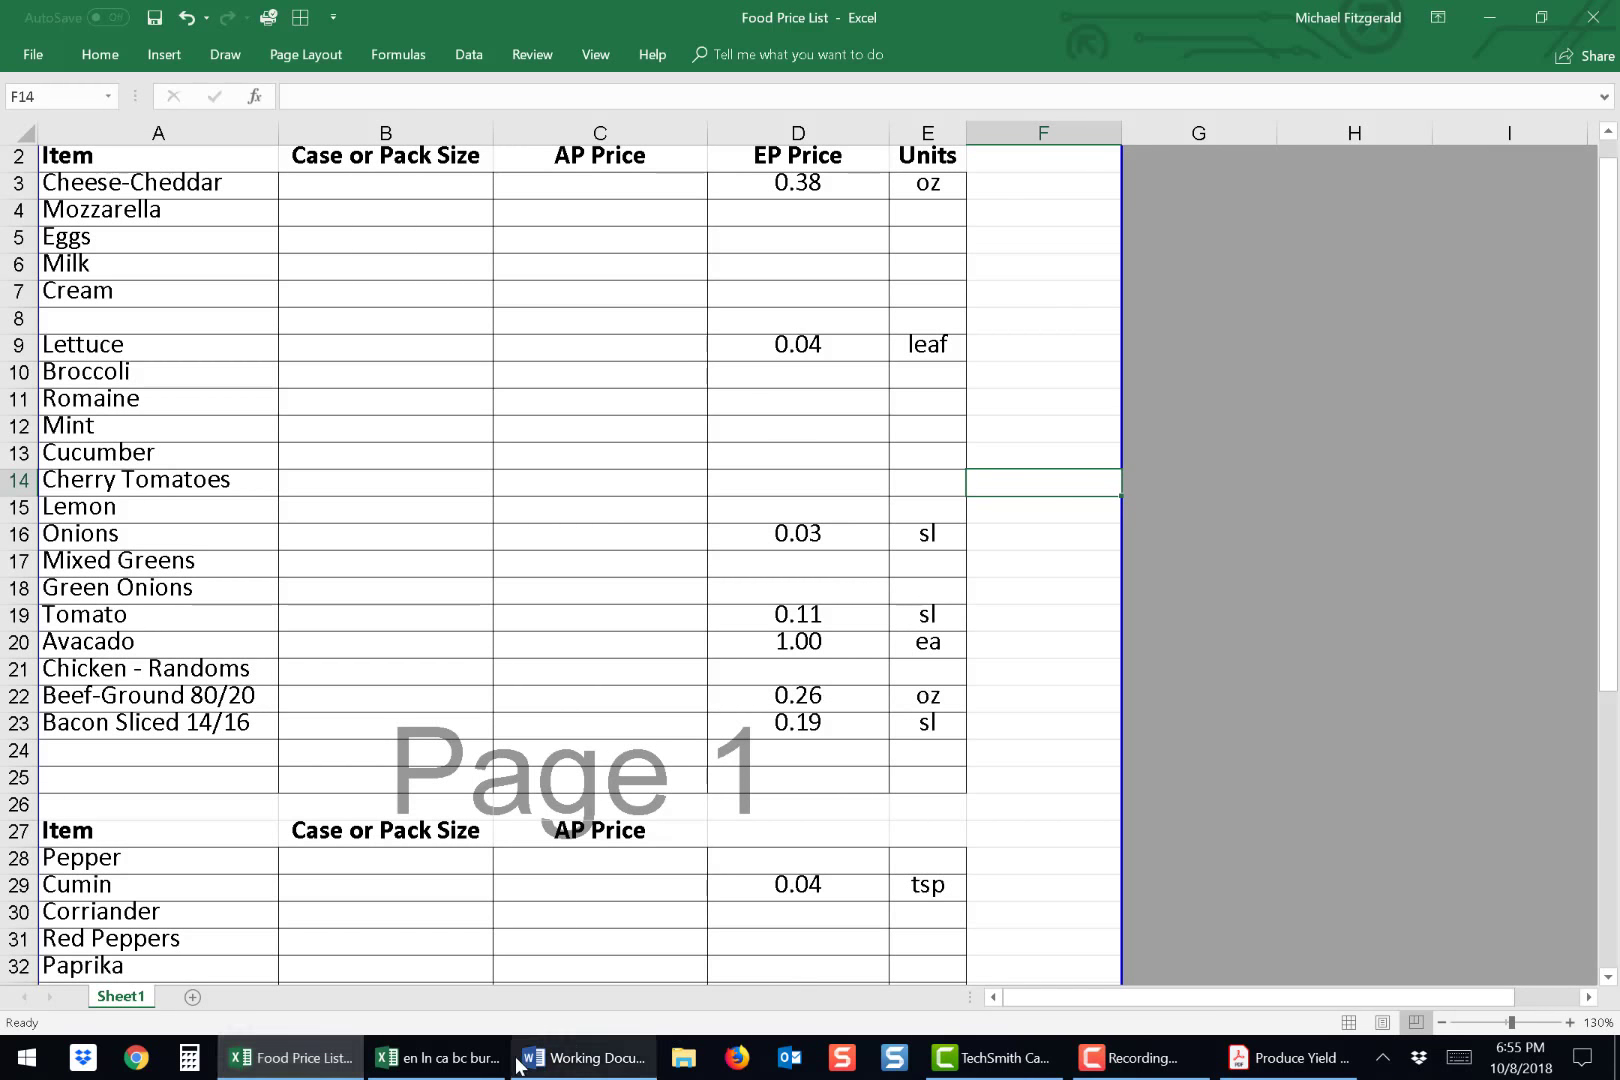
click(470, 1066)
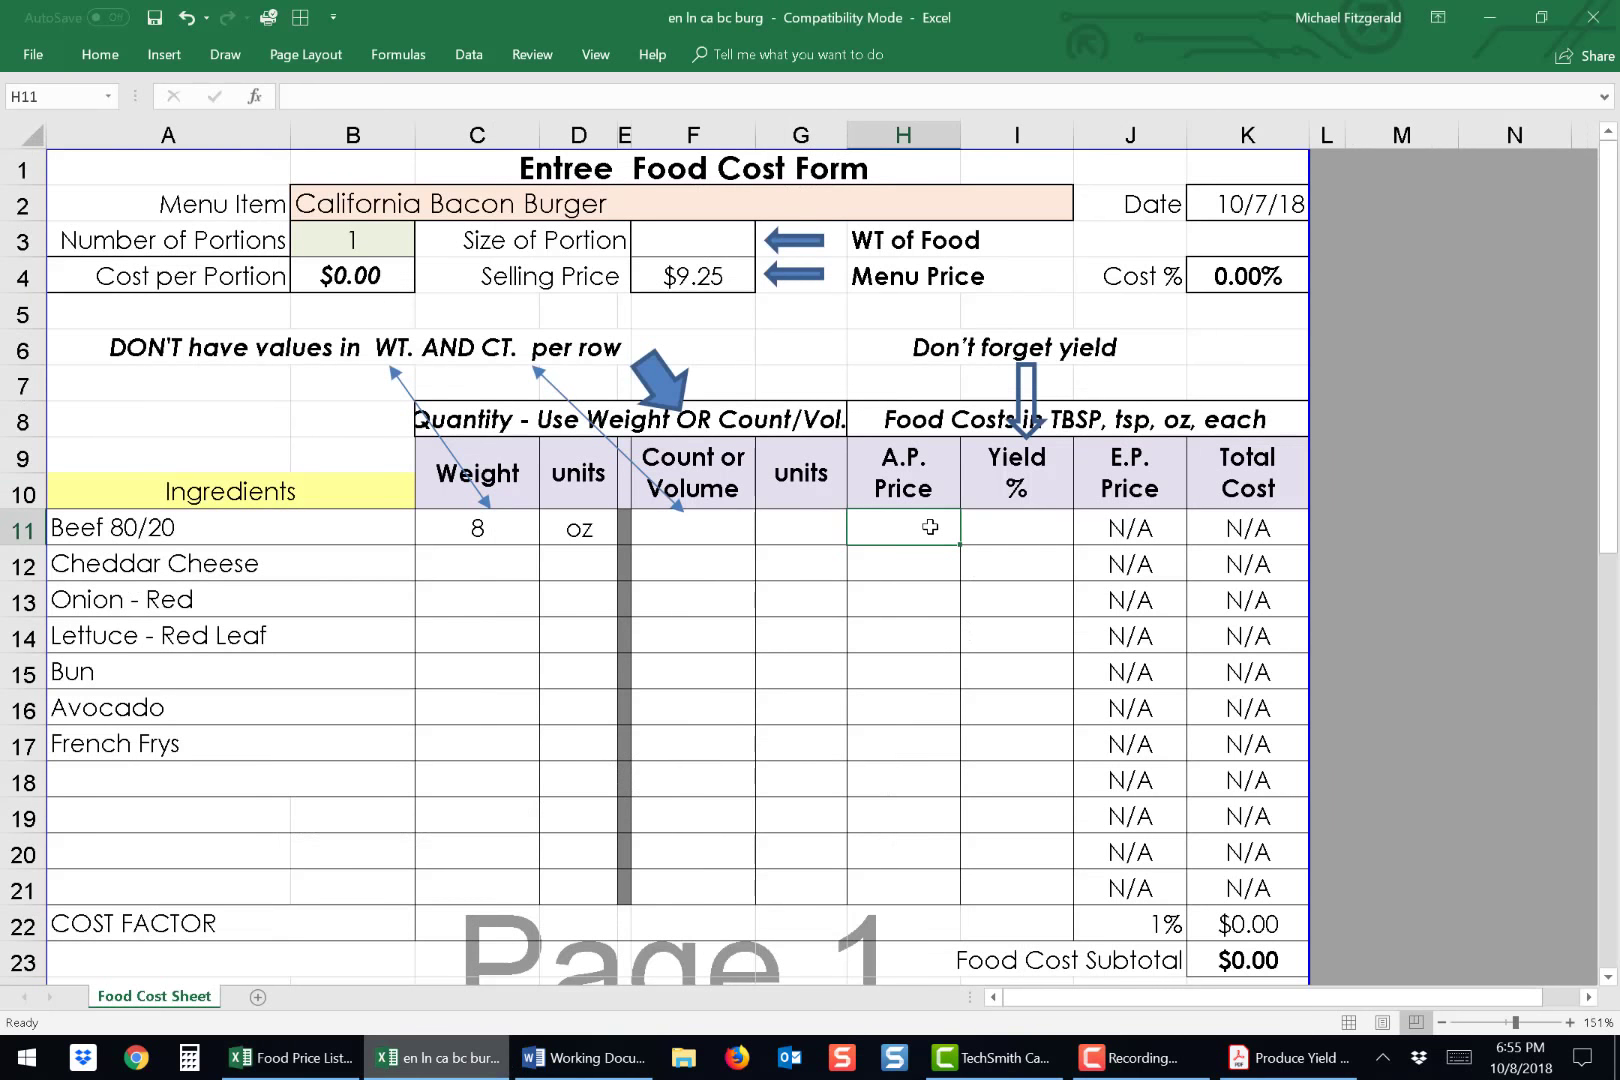
text(.)
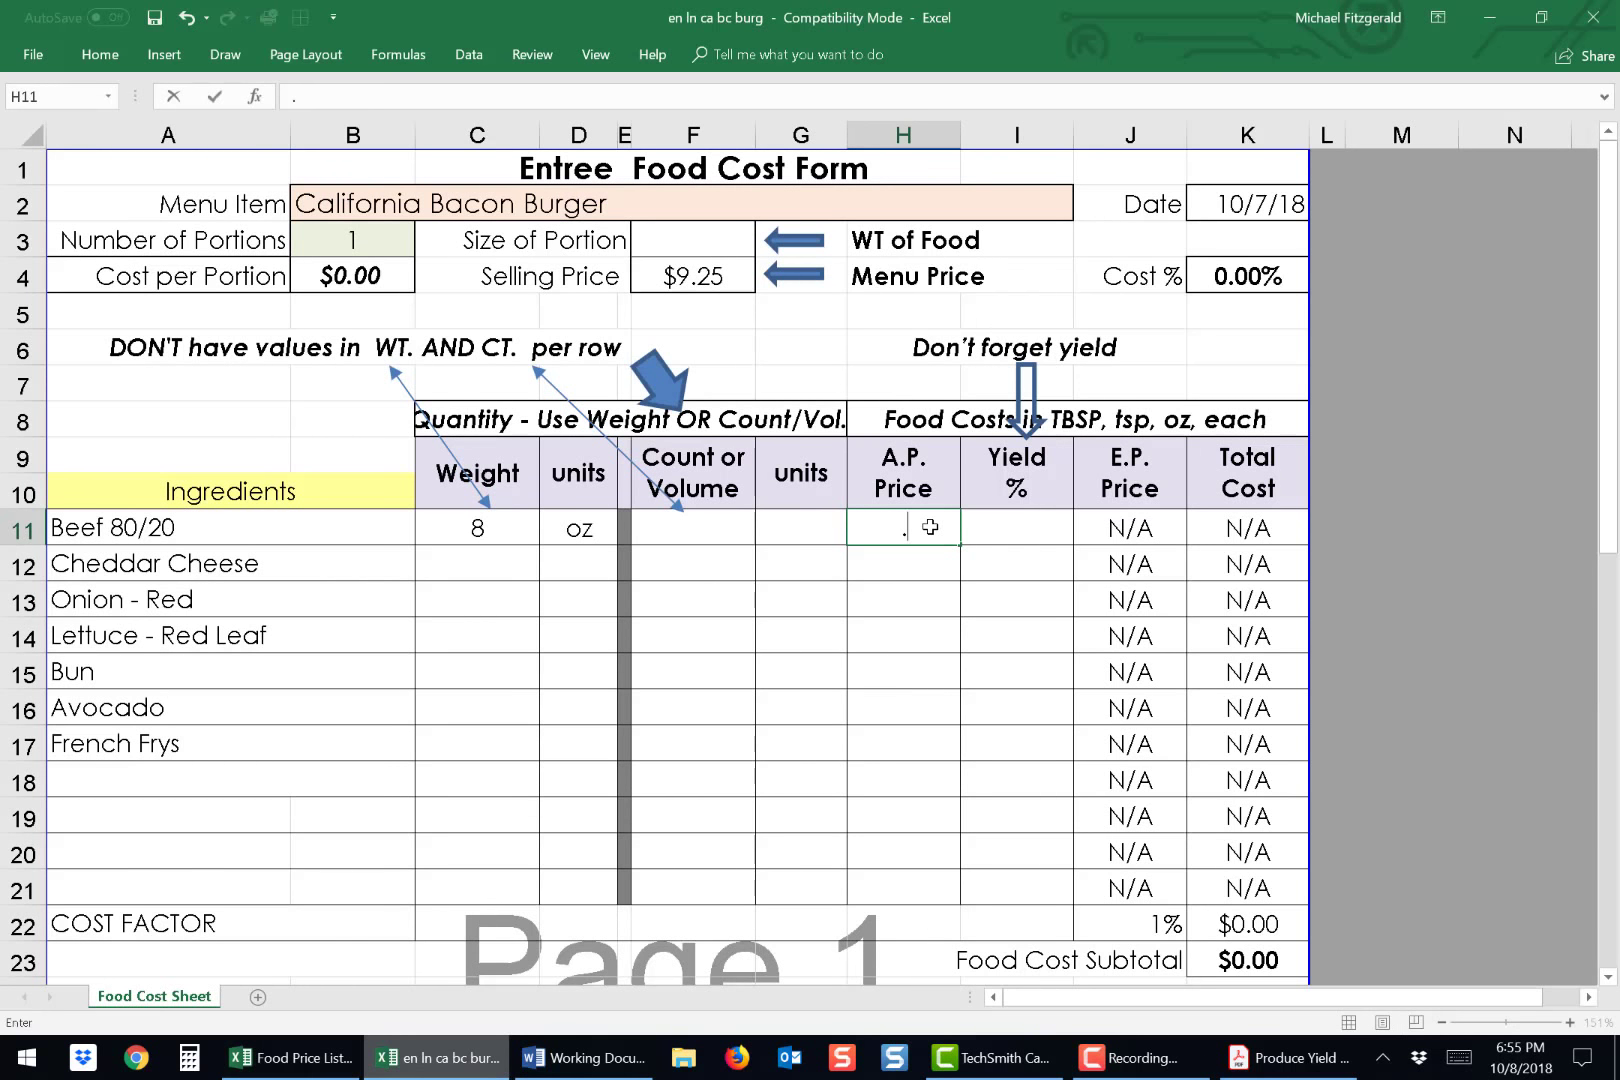
text(26)
key(Tab)
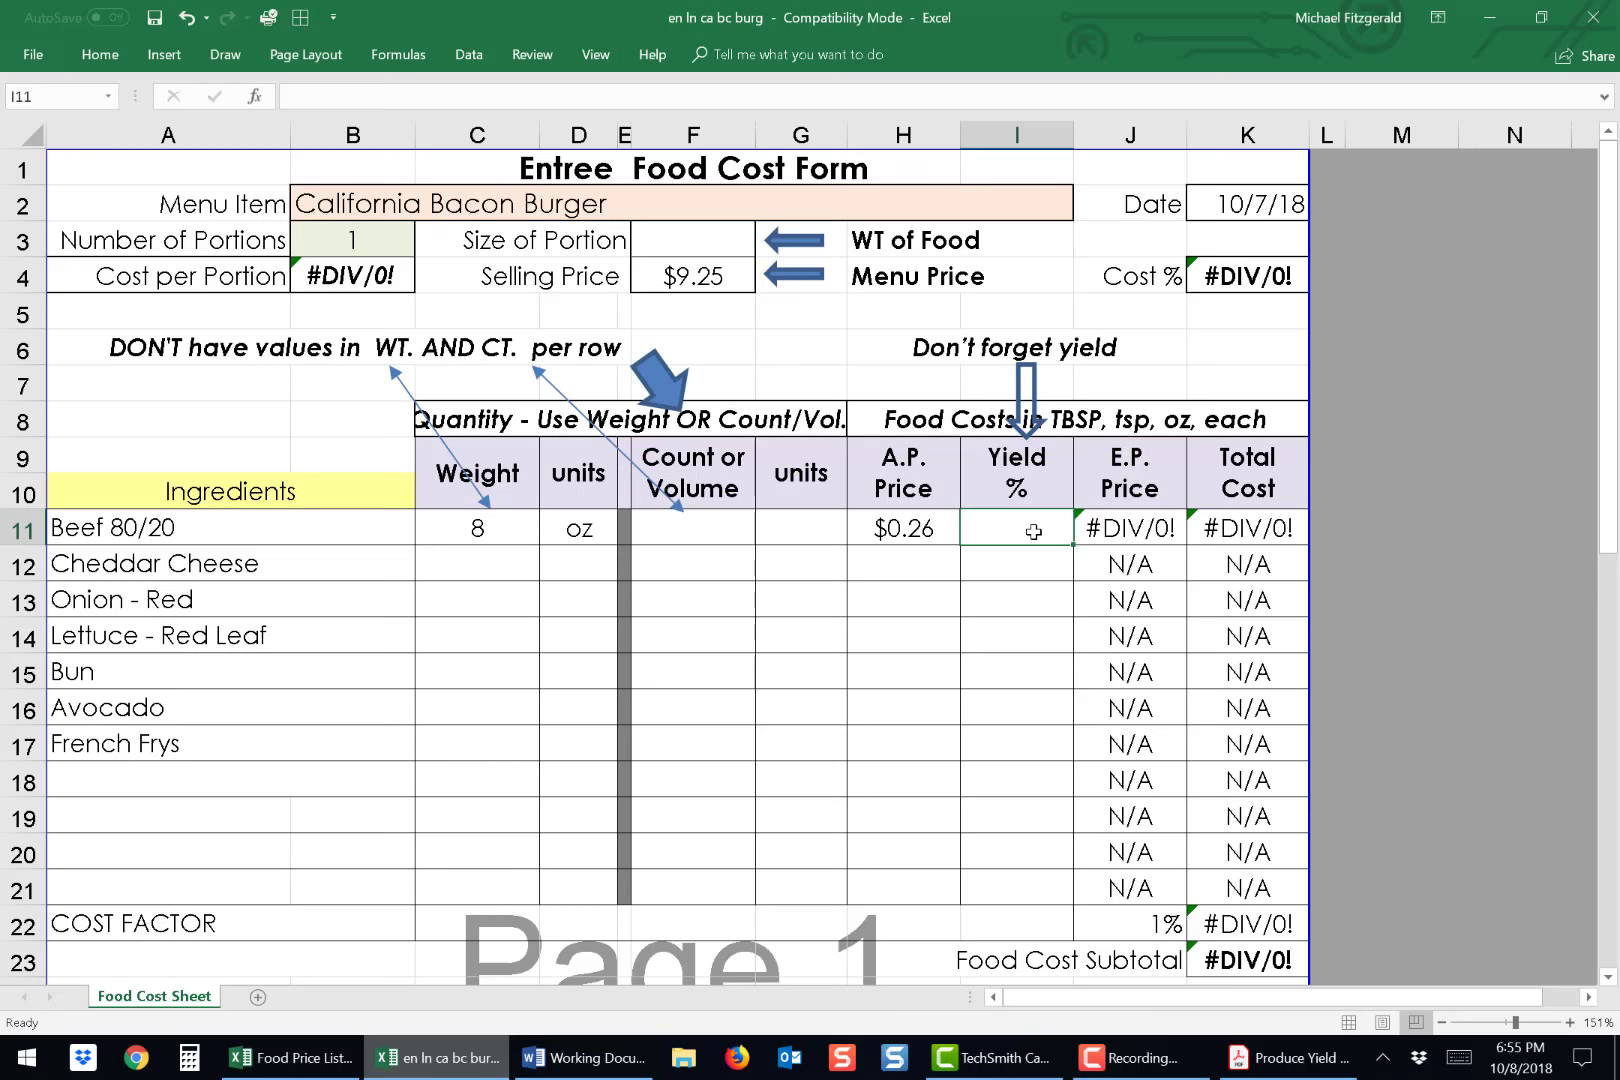
text(98)
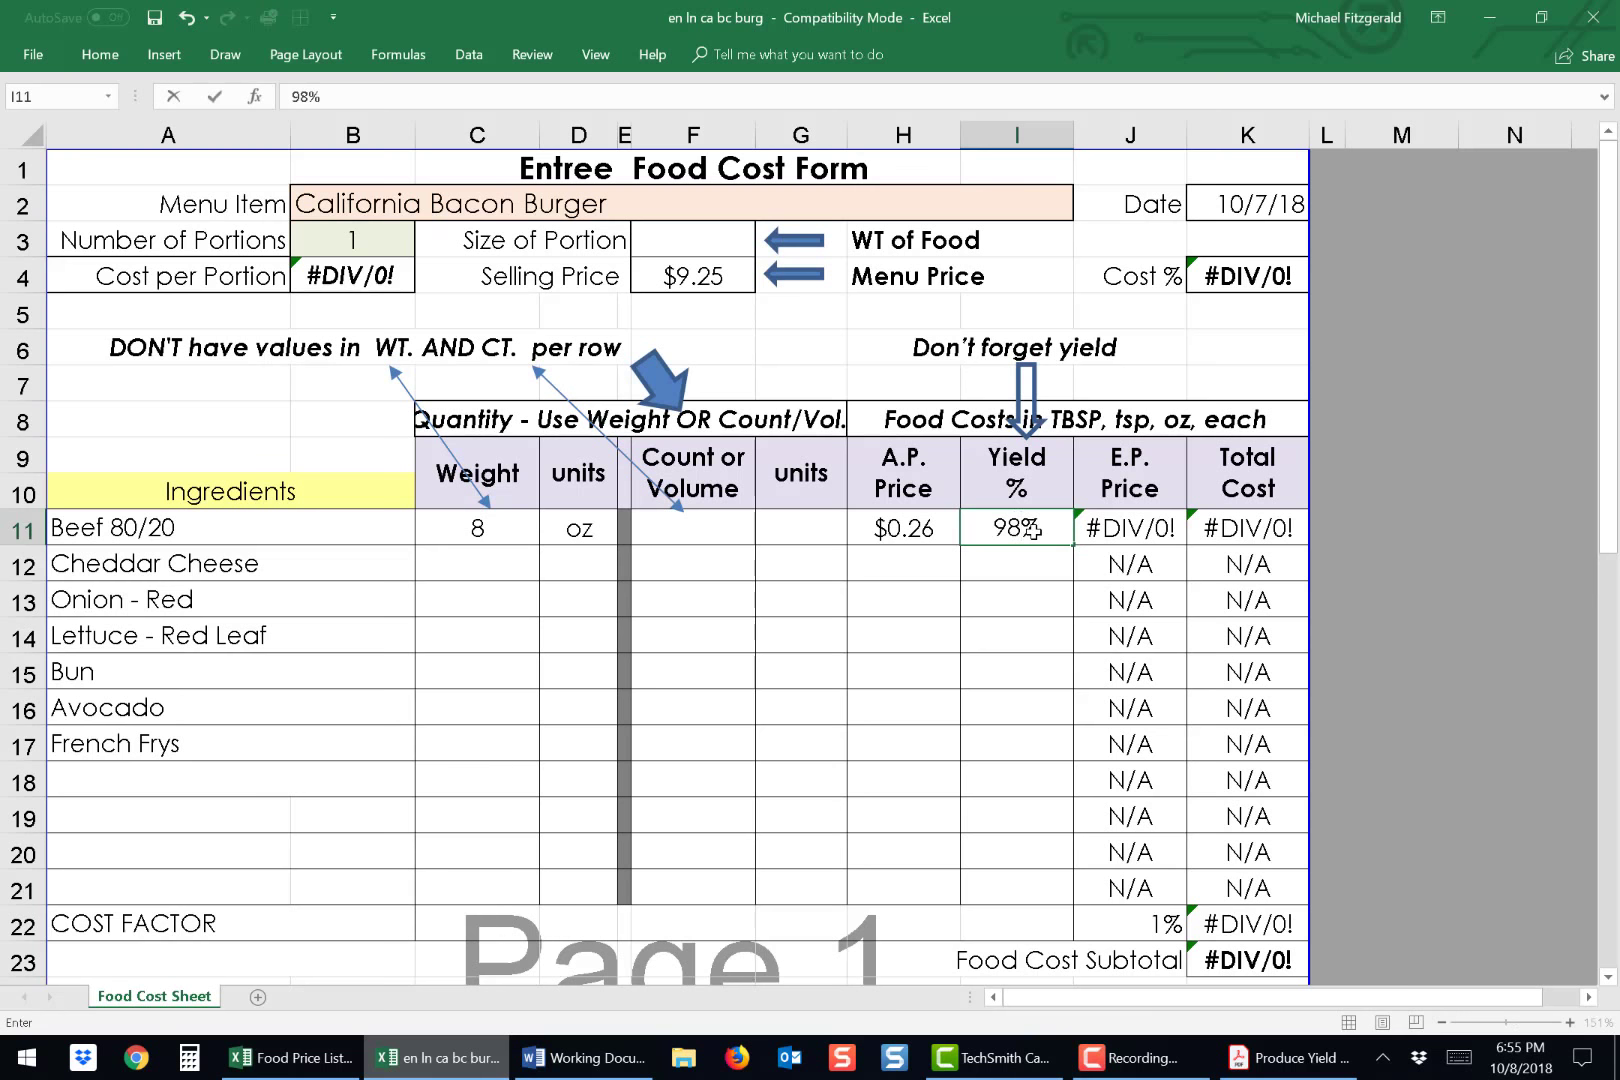
click(1152, 601)
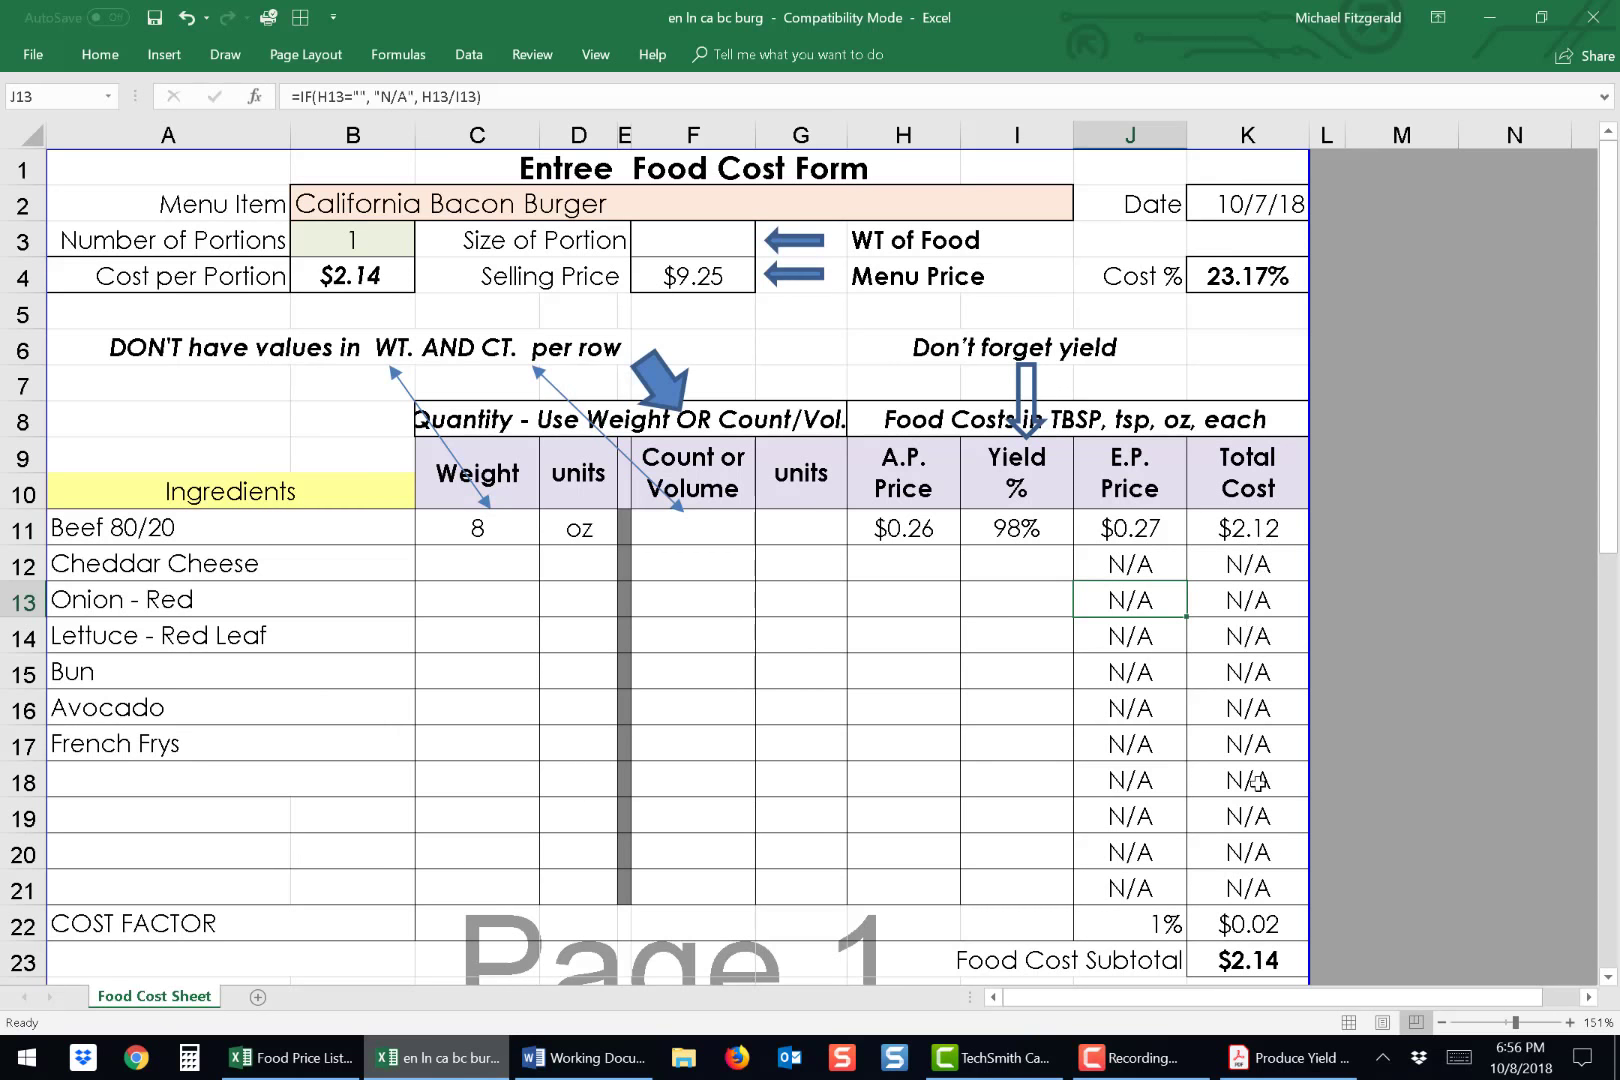
click(1170, 924)
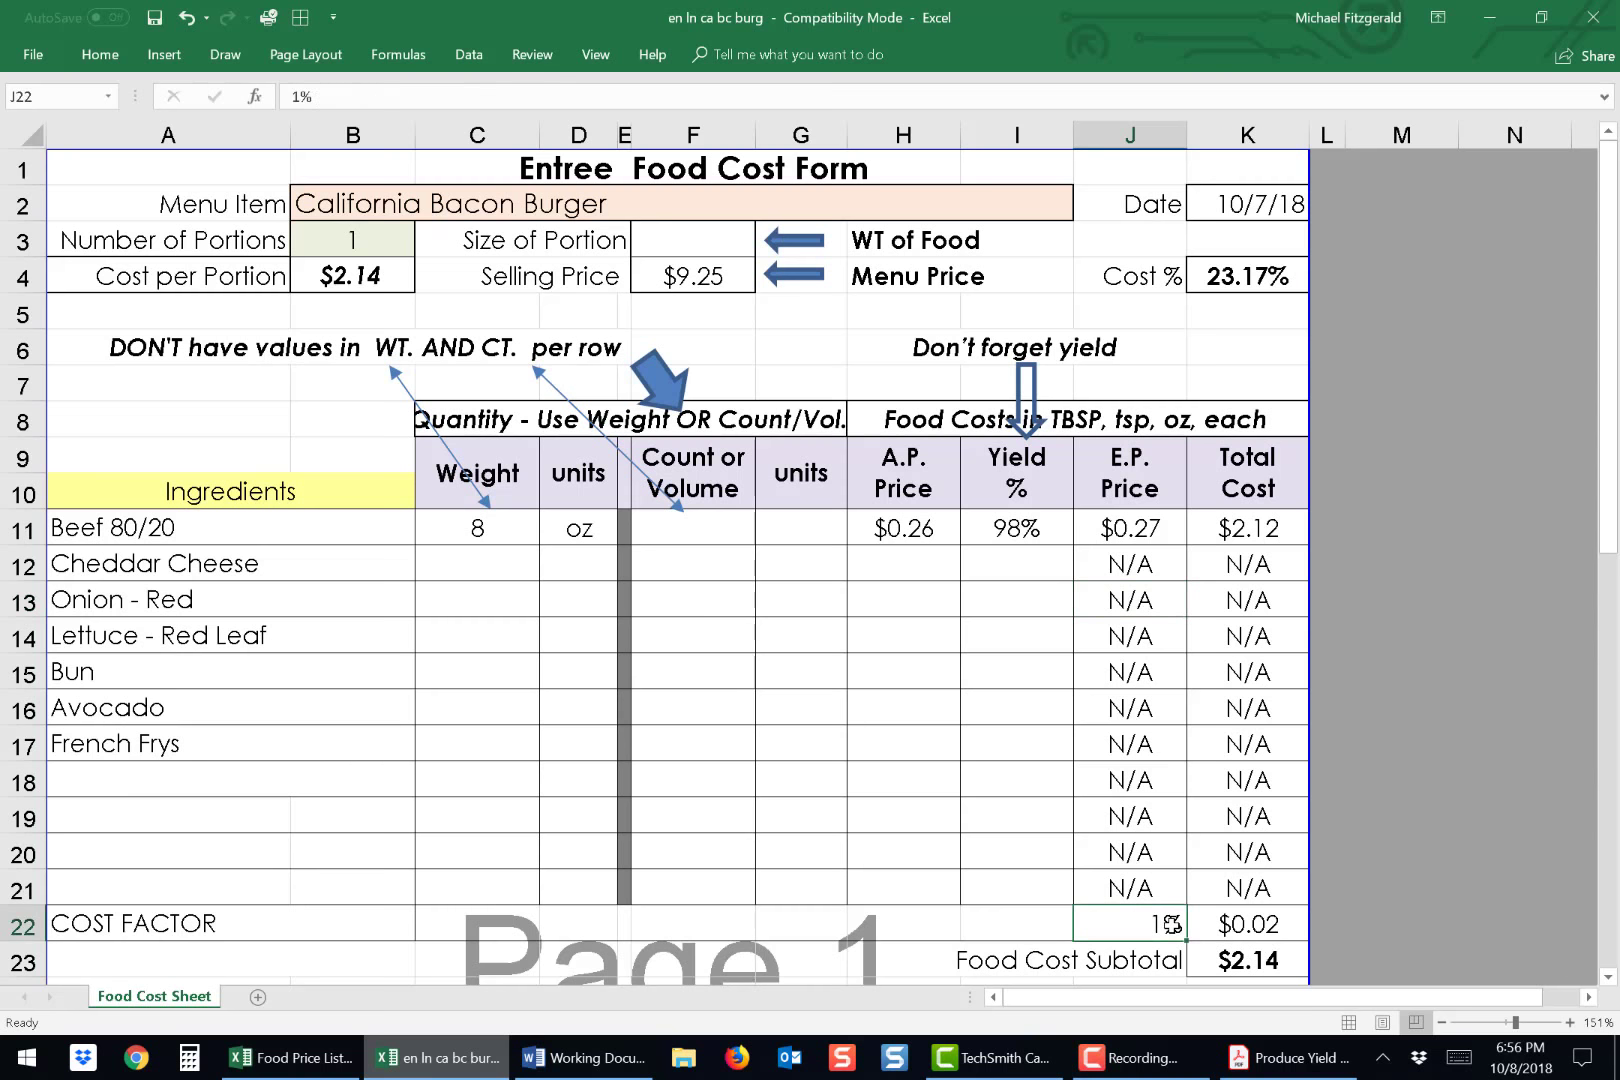
click(88, 924)
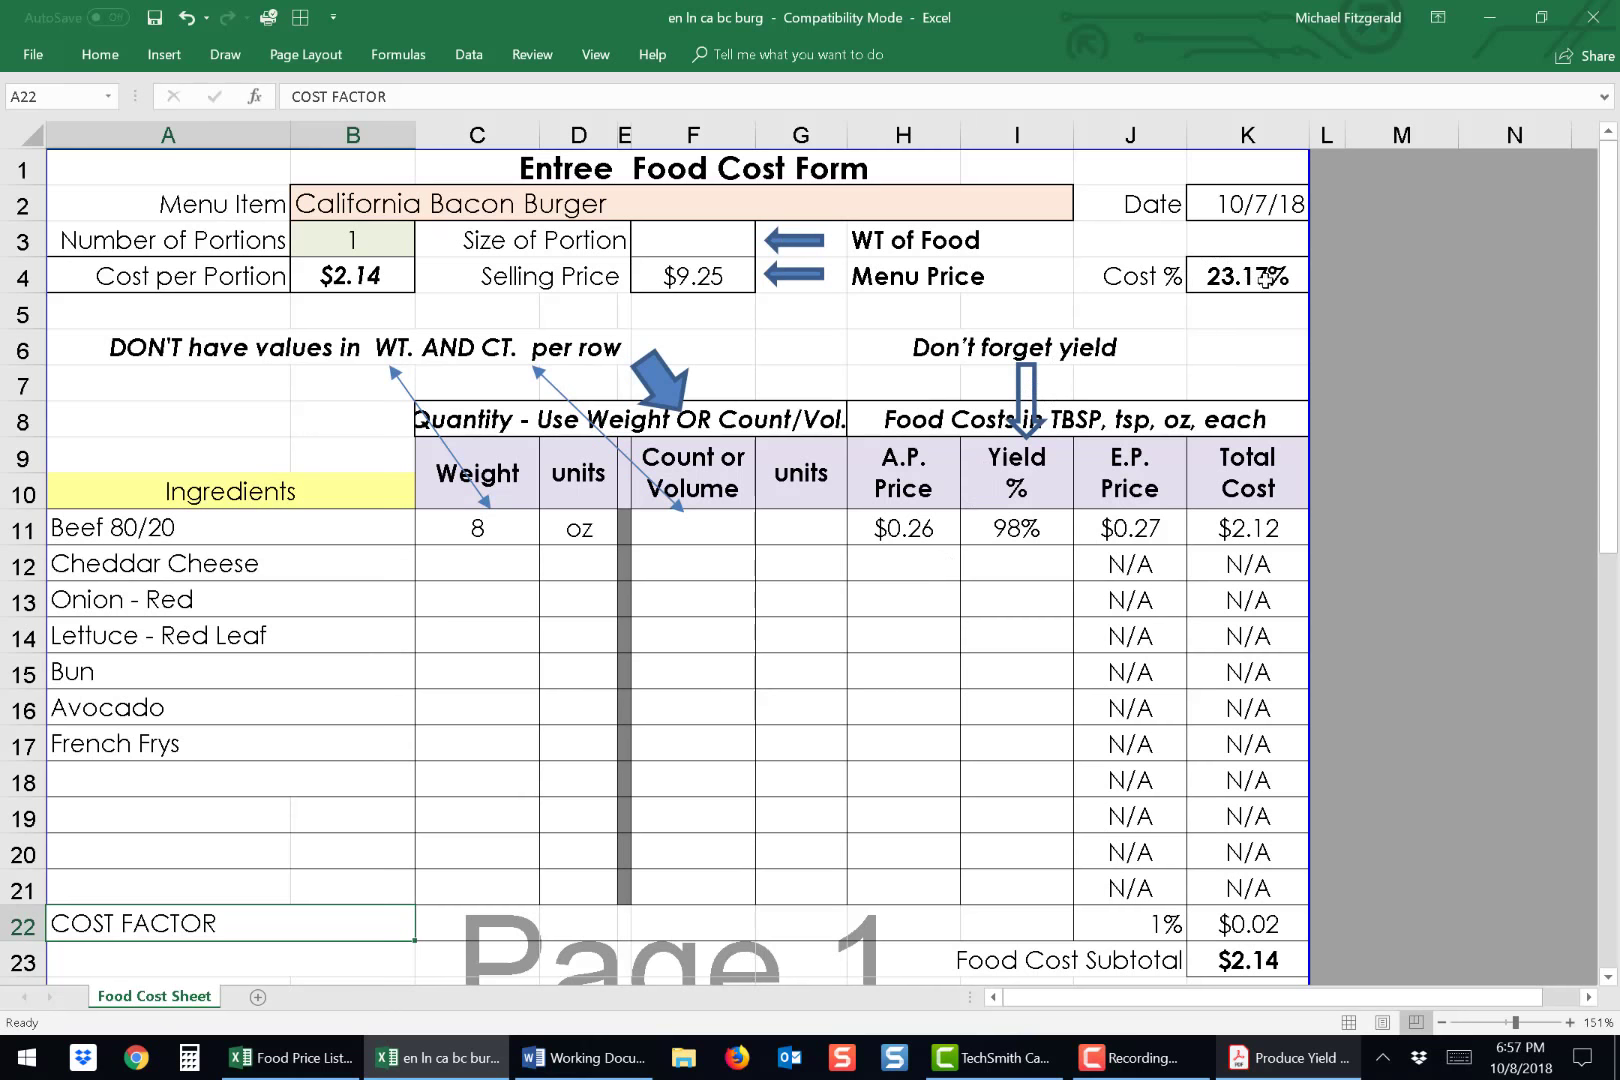
Enter a weight of 2 with the unit oz for Cheddar Cheese and look up its price in the Food Price List.
click(518, 568)
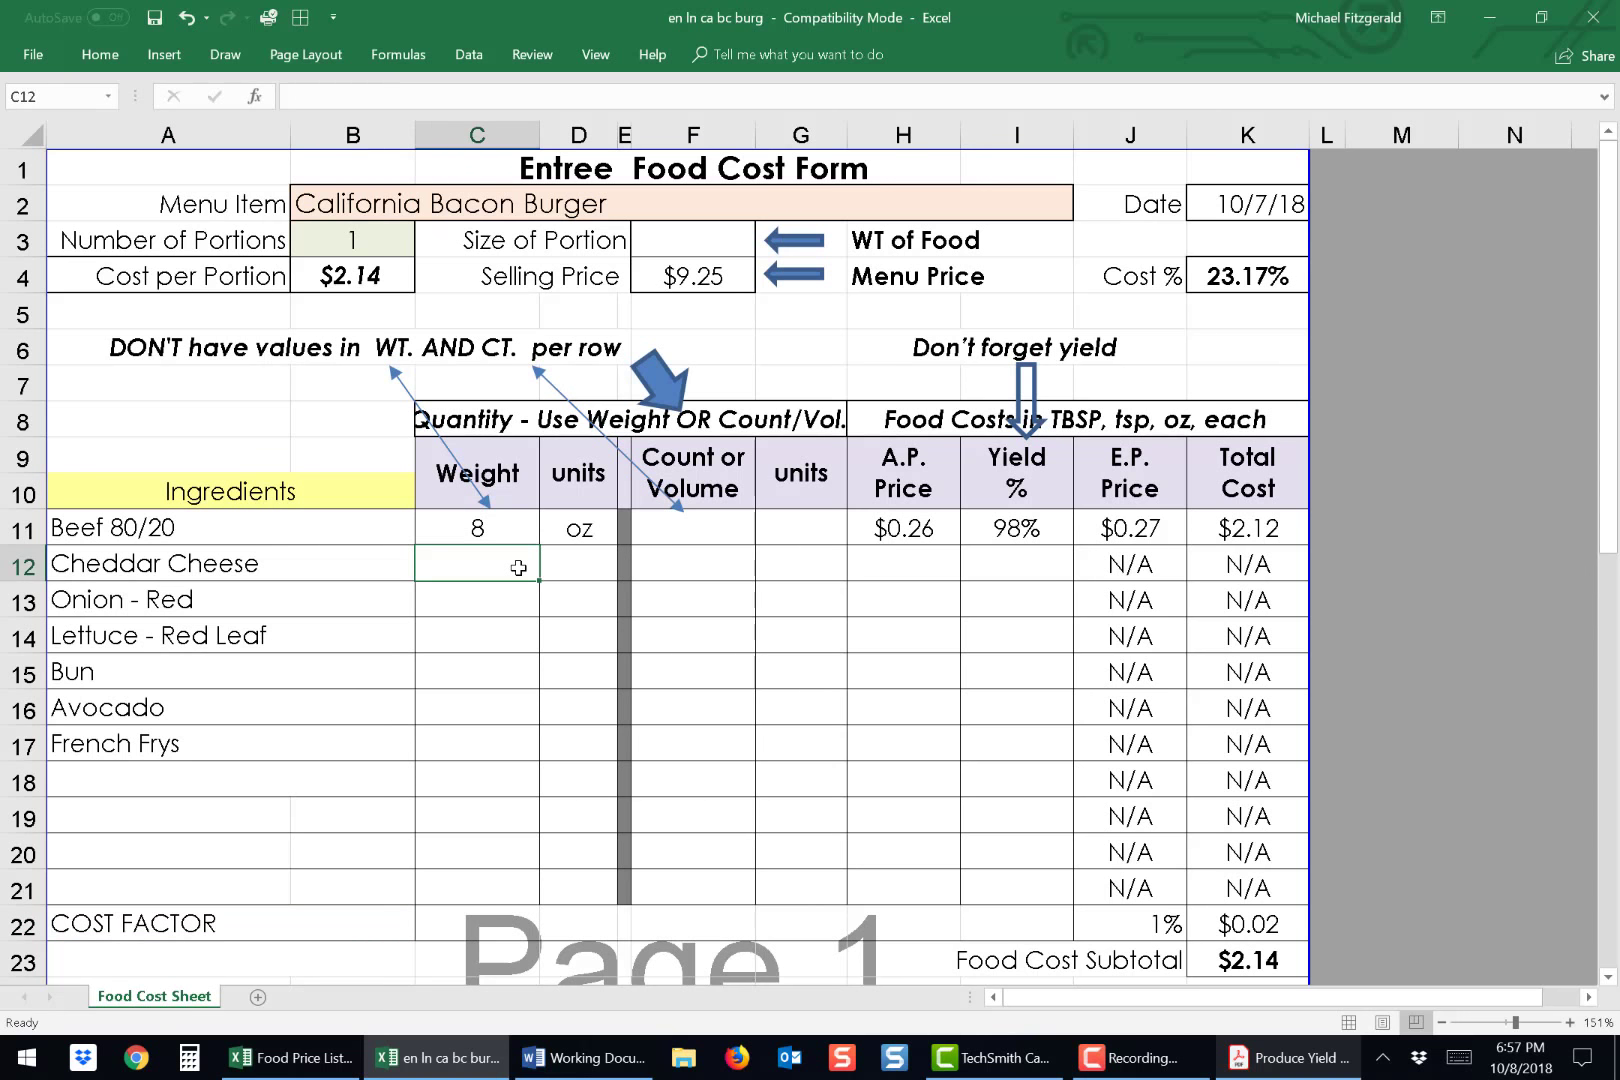
text(2)
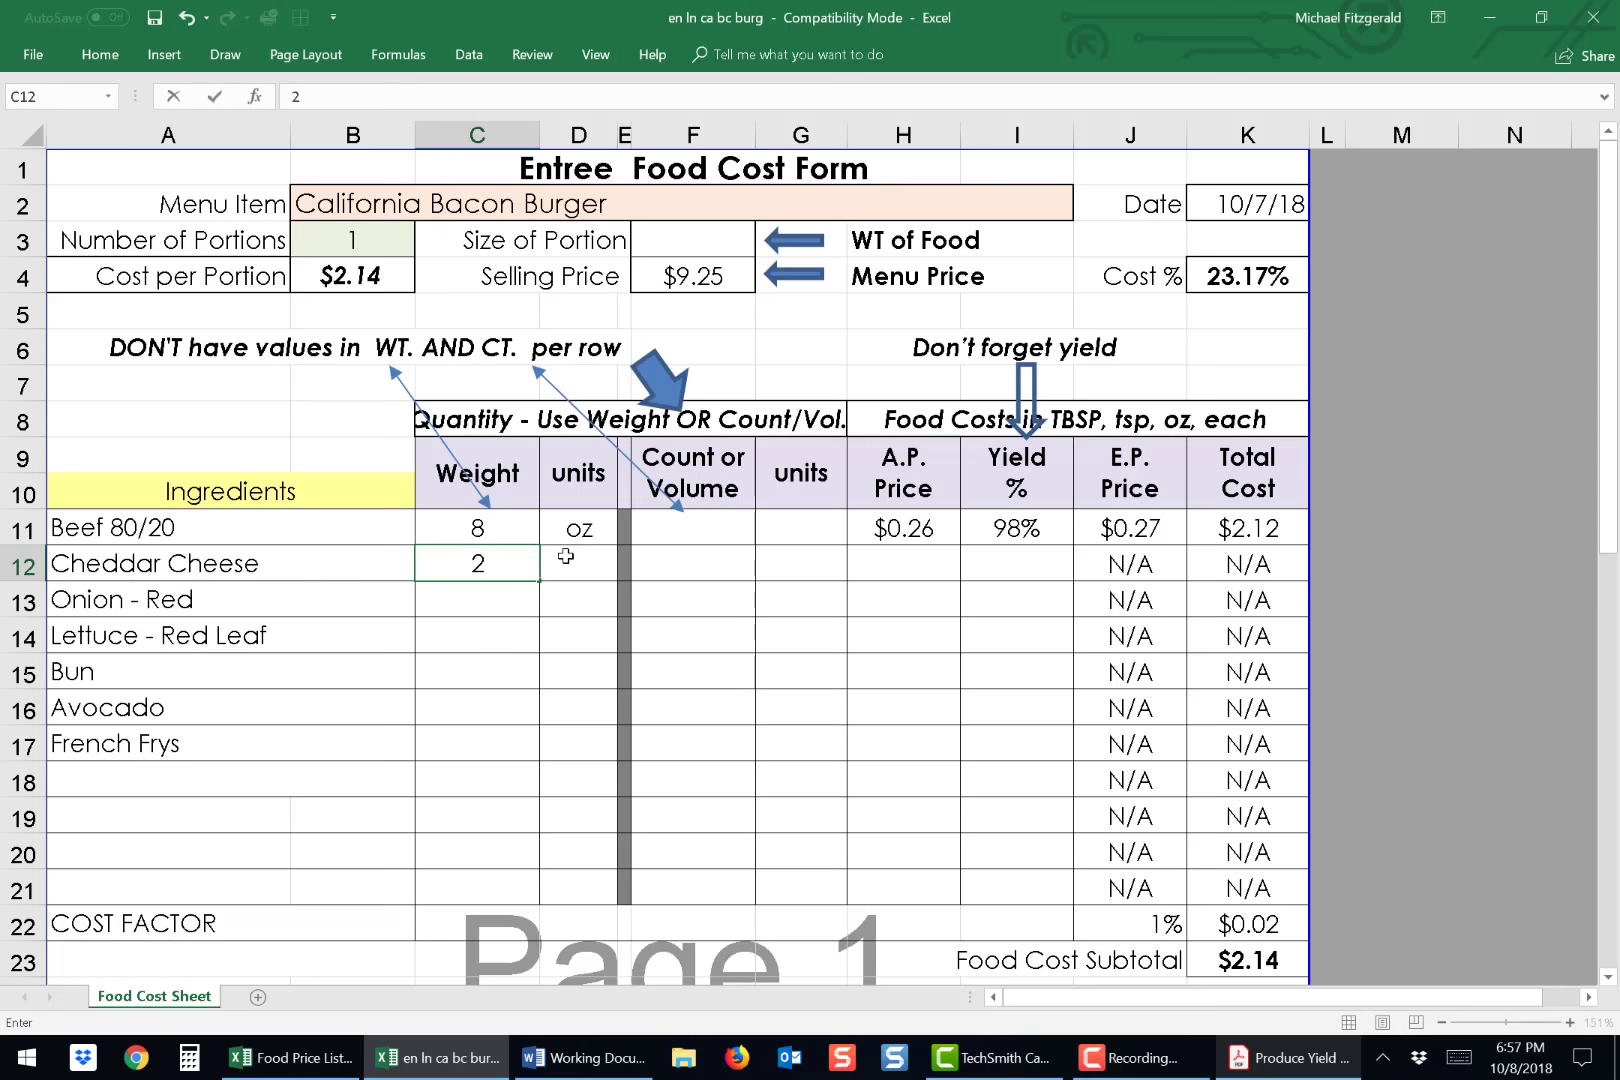
click(566, 557)
text(0z)
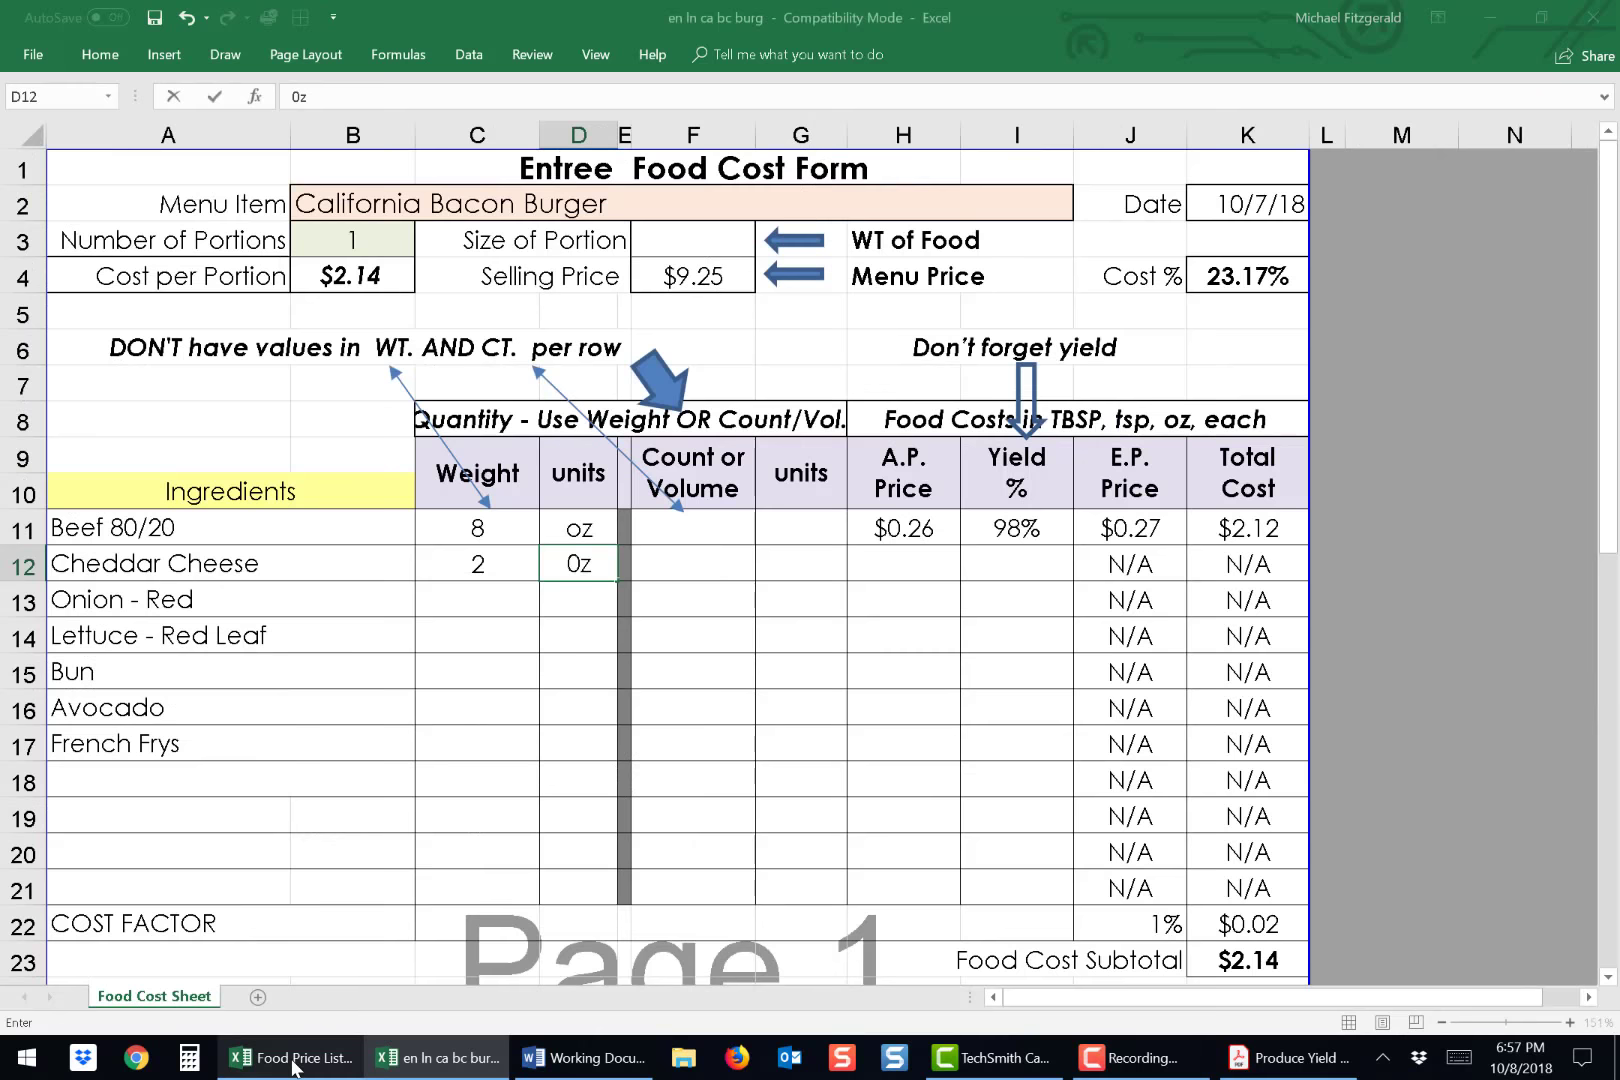
click(295, 1064)
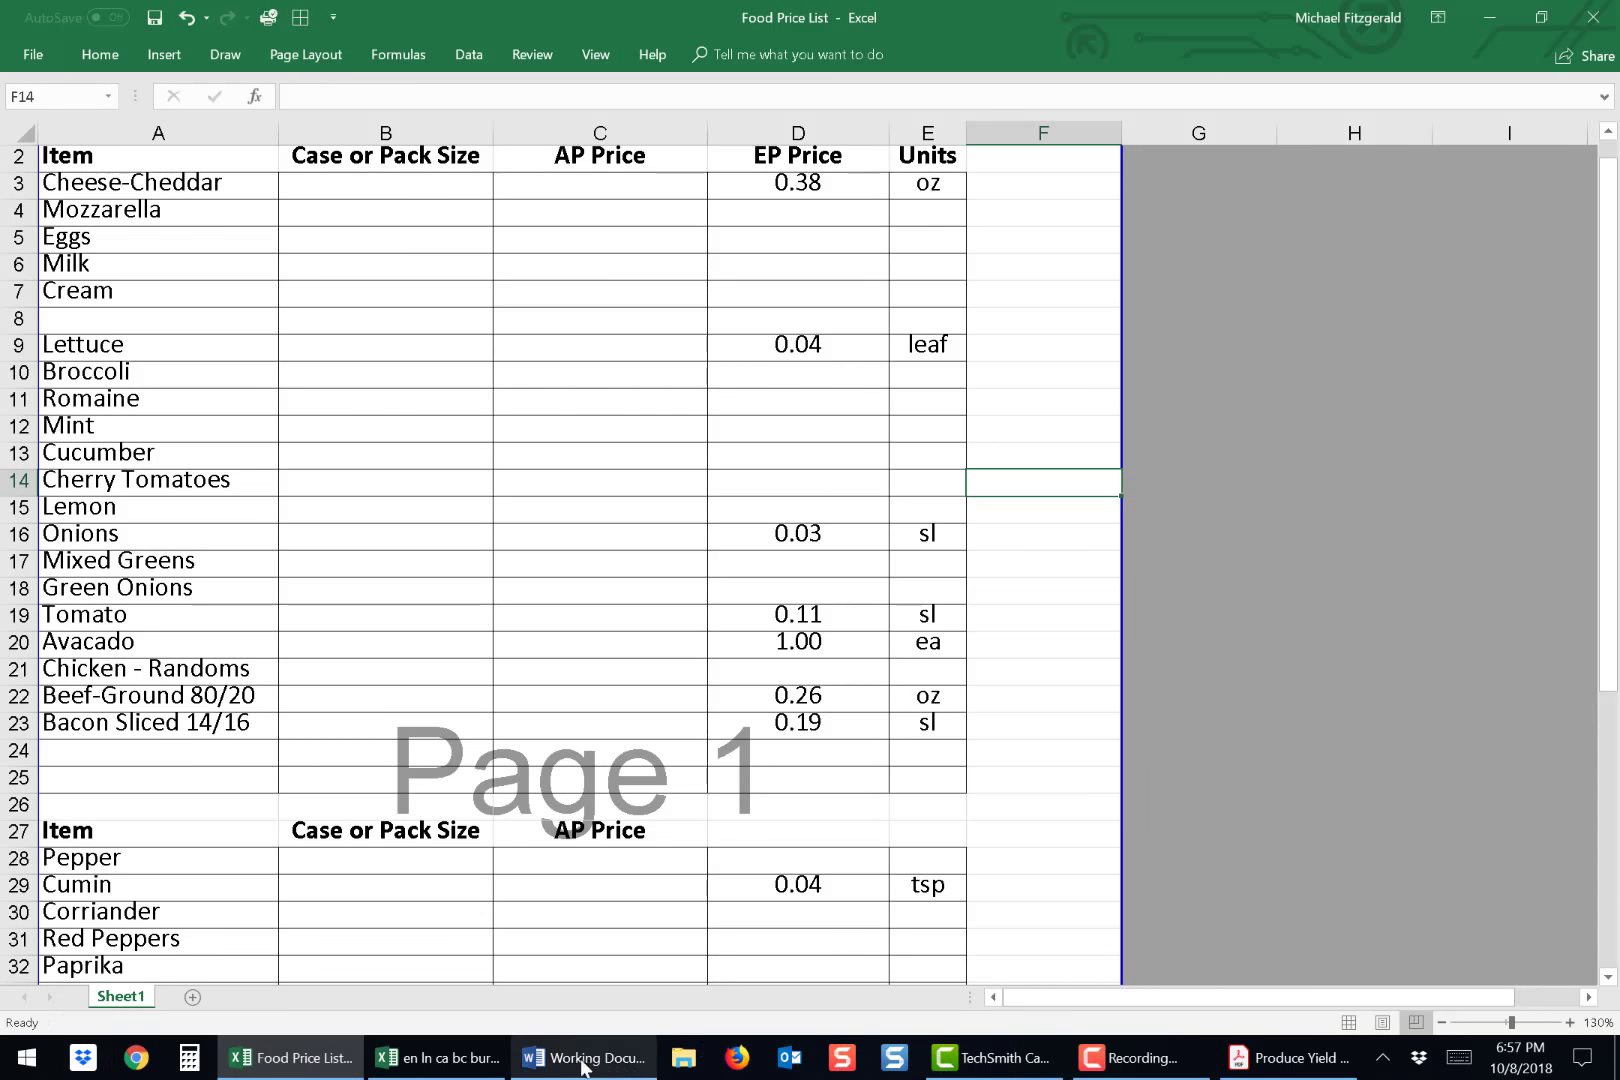
click(463, 1068)
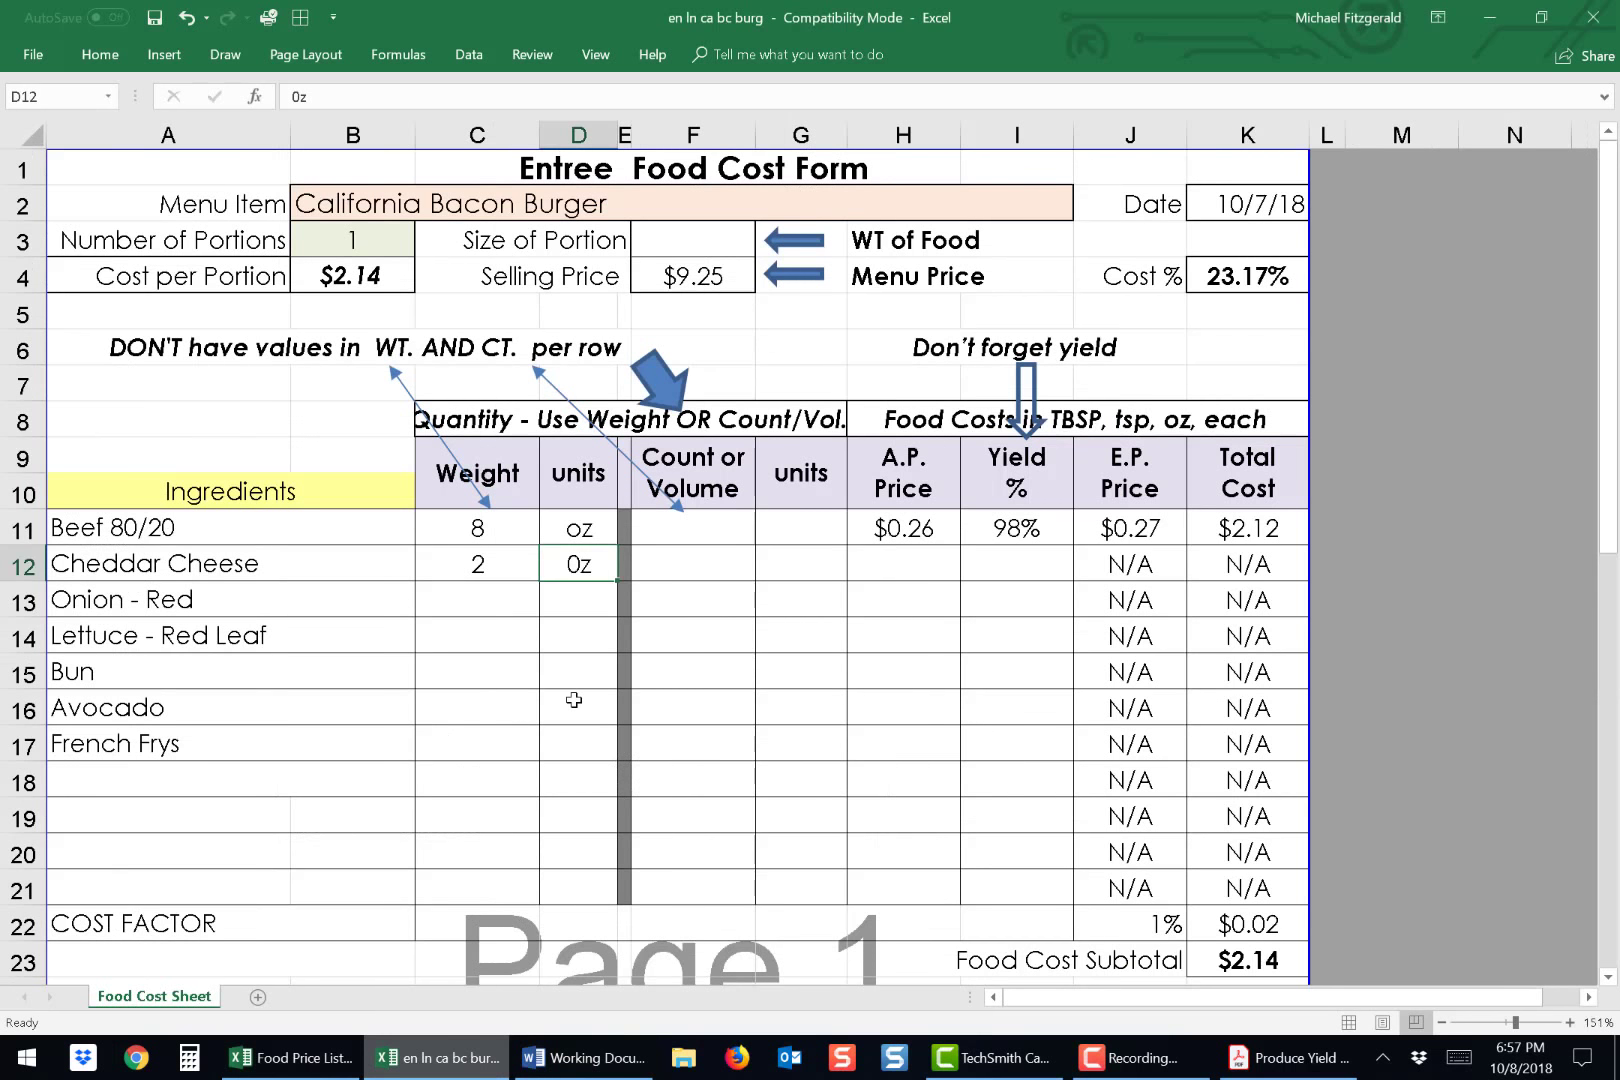
text(oz)
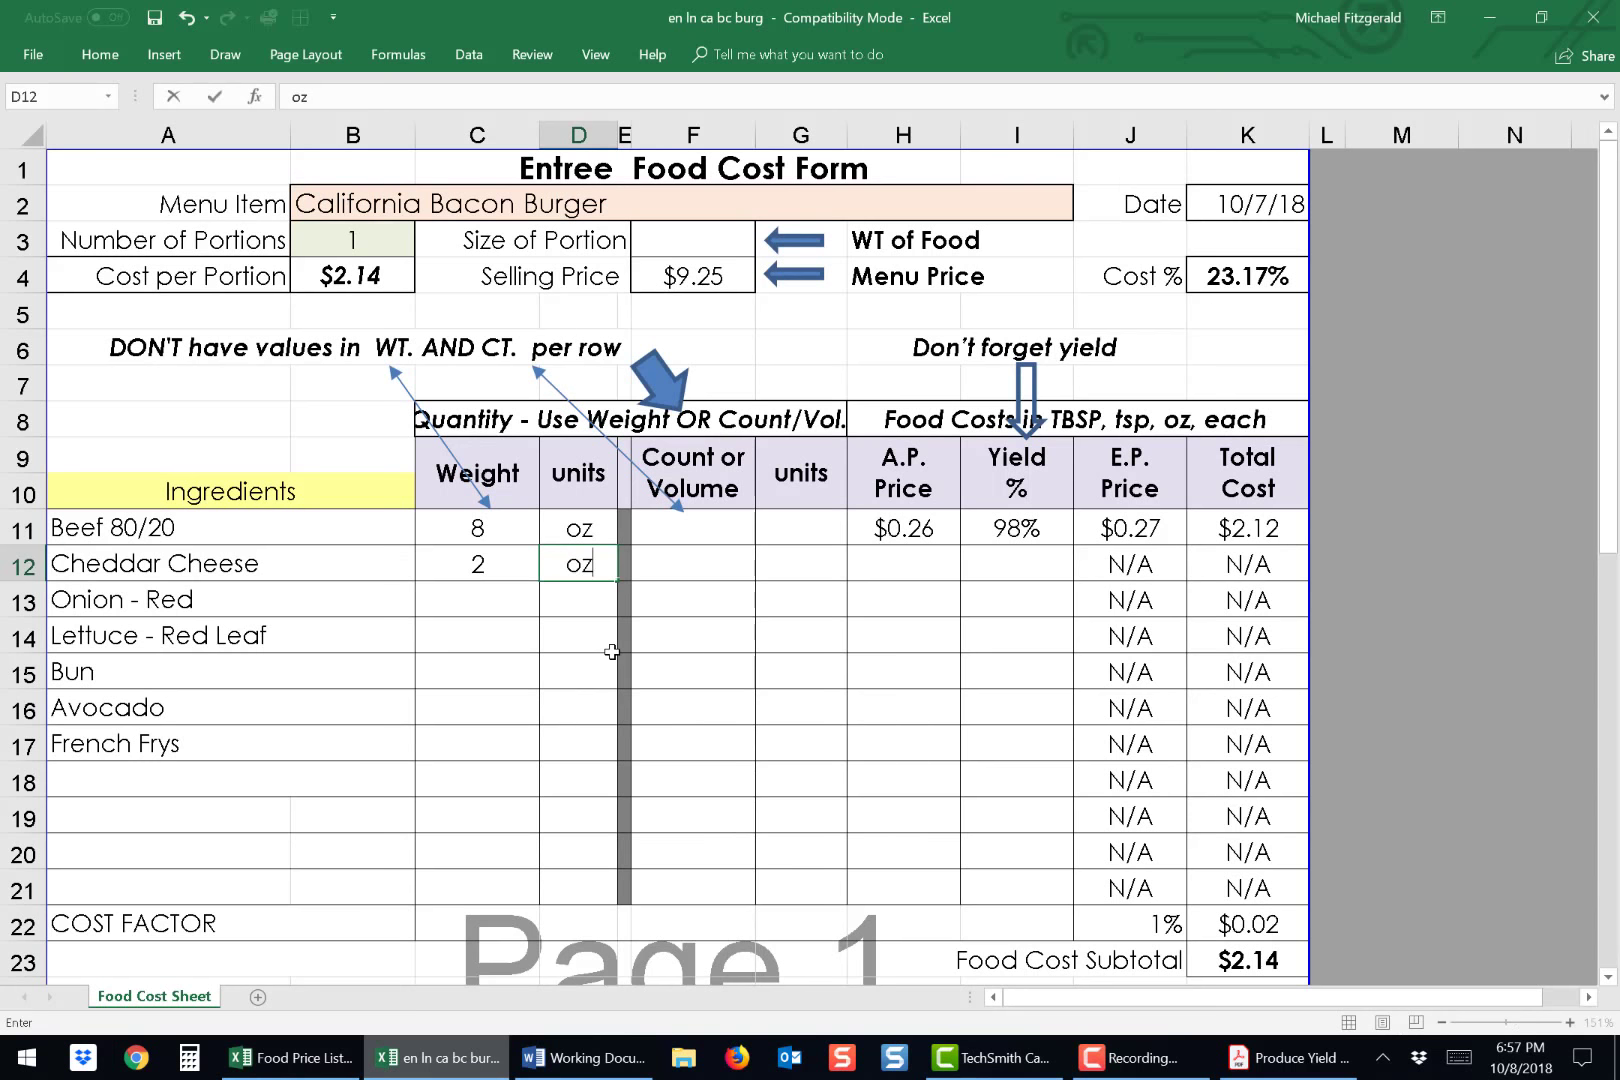
Enter an A.P. price of .38 and a 98% yield for Cheddar Cheese.
click(906, 557)
text(.)
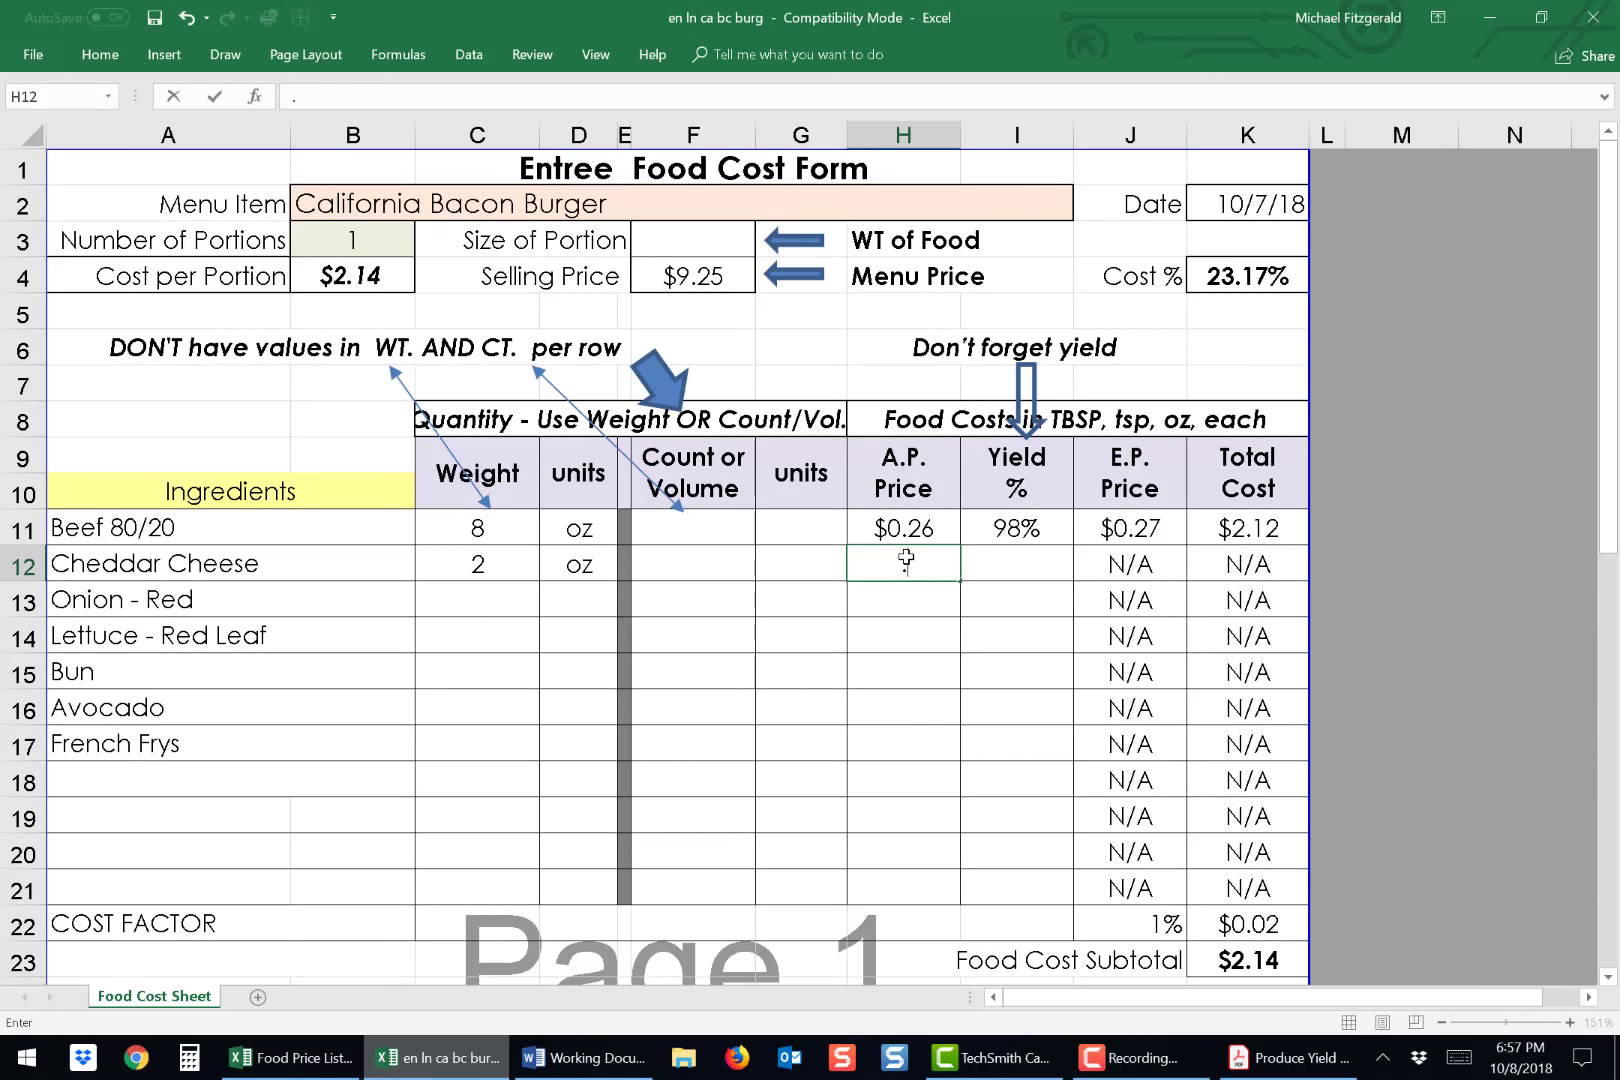
text(38)
click(1045, 557)
text(98)
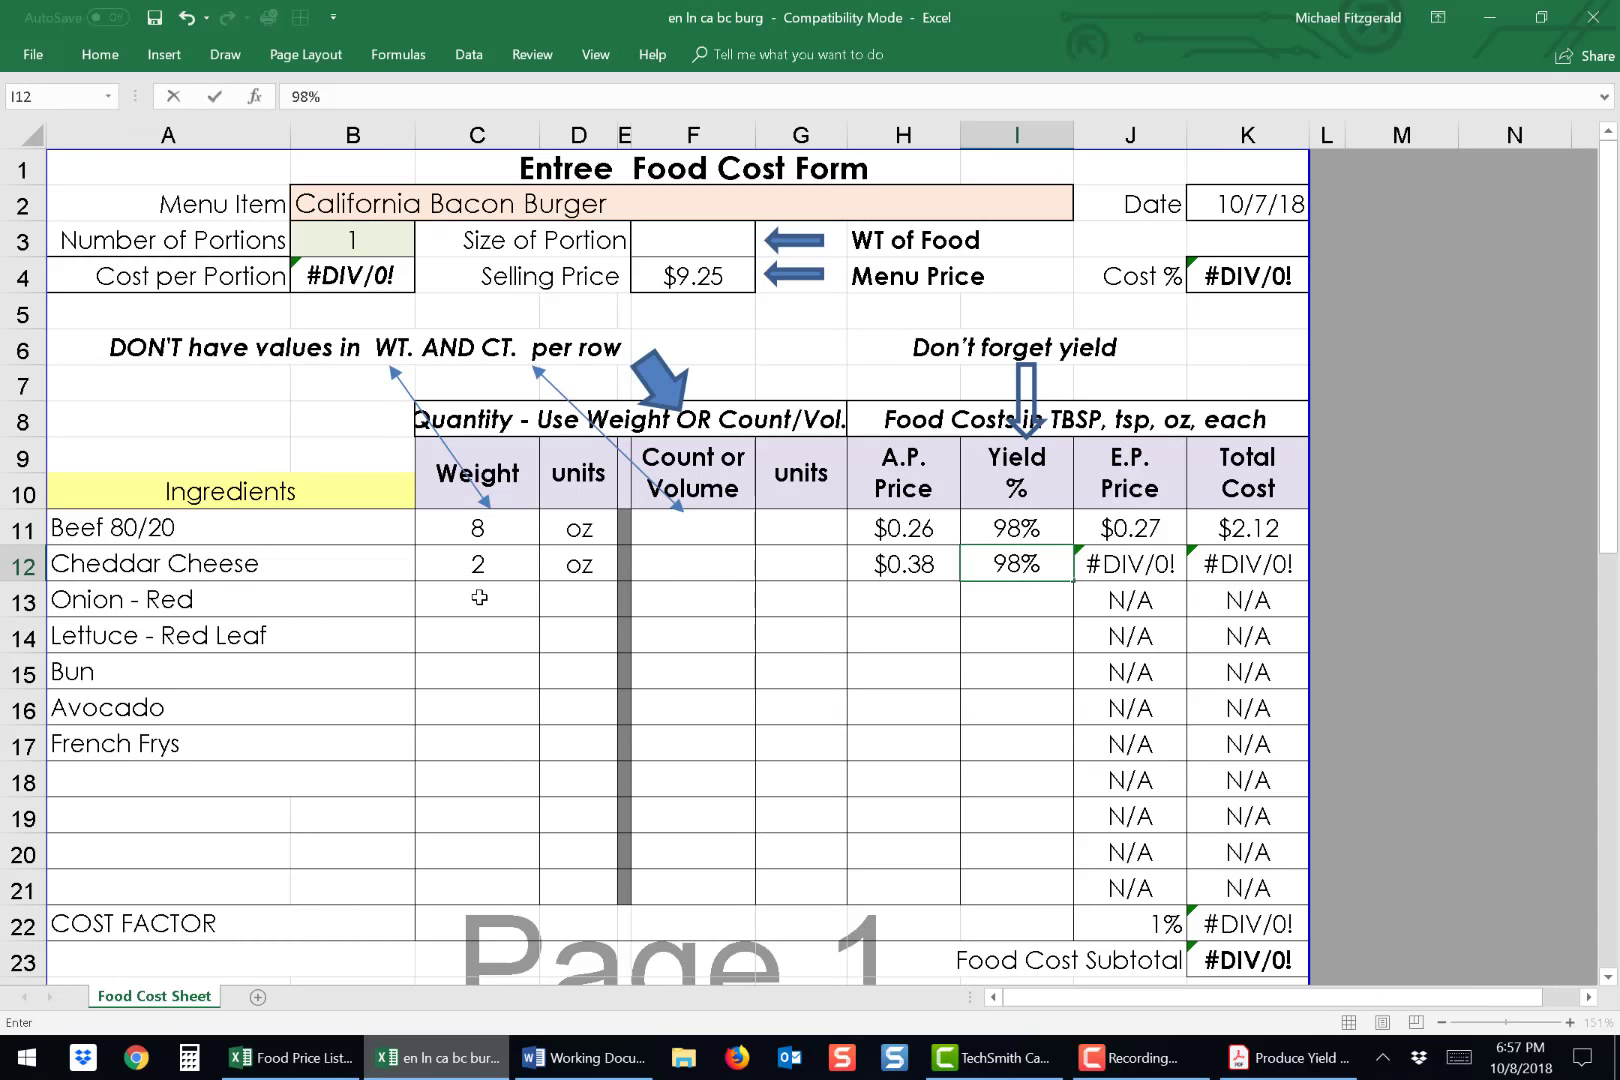
Enter a count of 1 with the unit sl for the Onion - Red ingredient.
click(709, 600)
text(1)
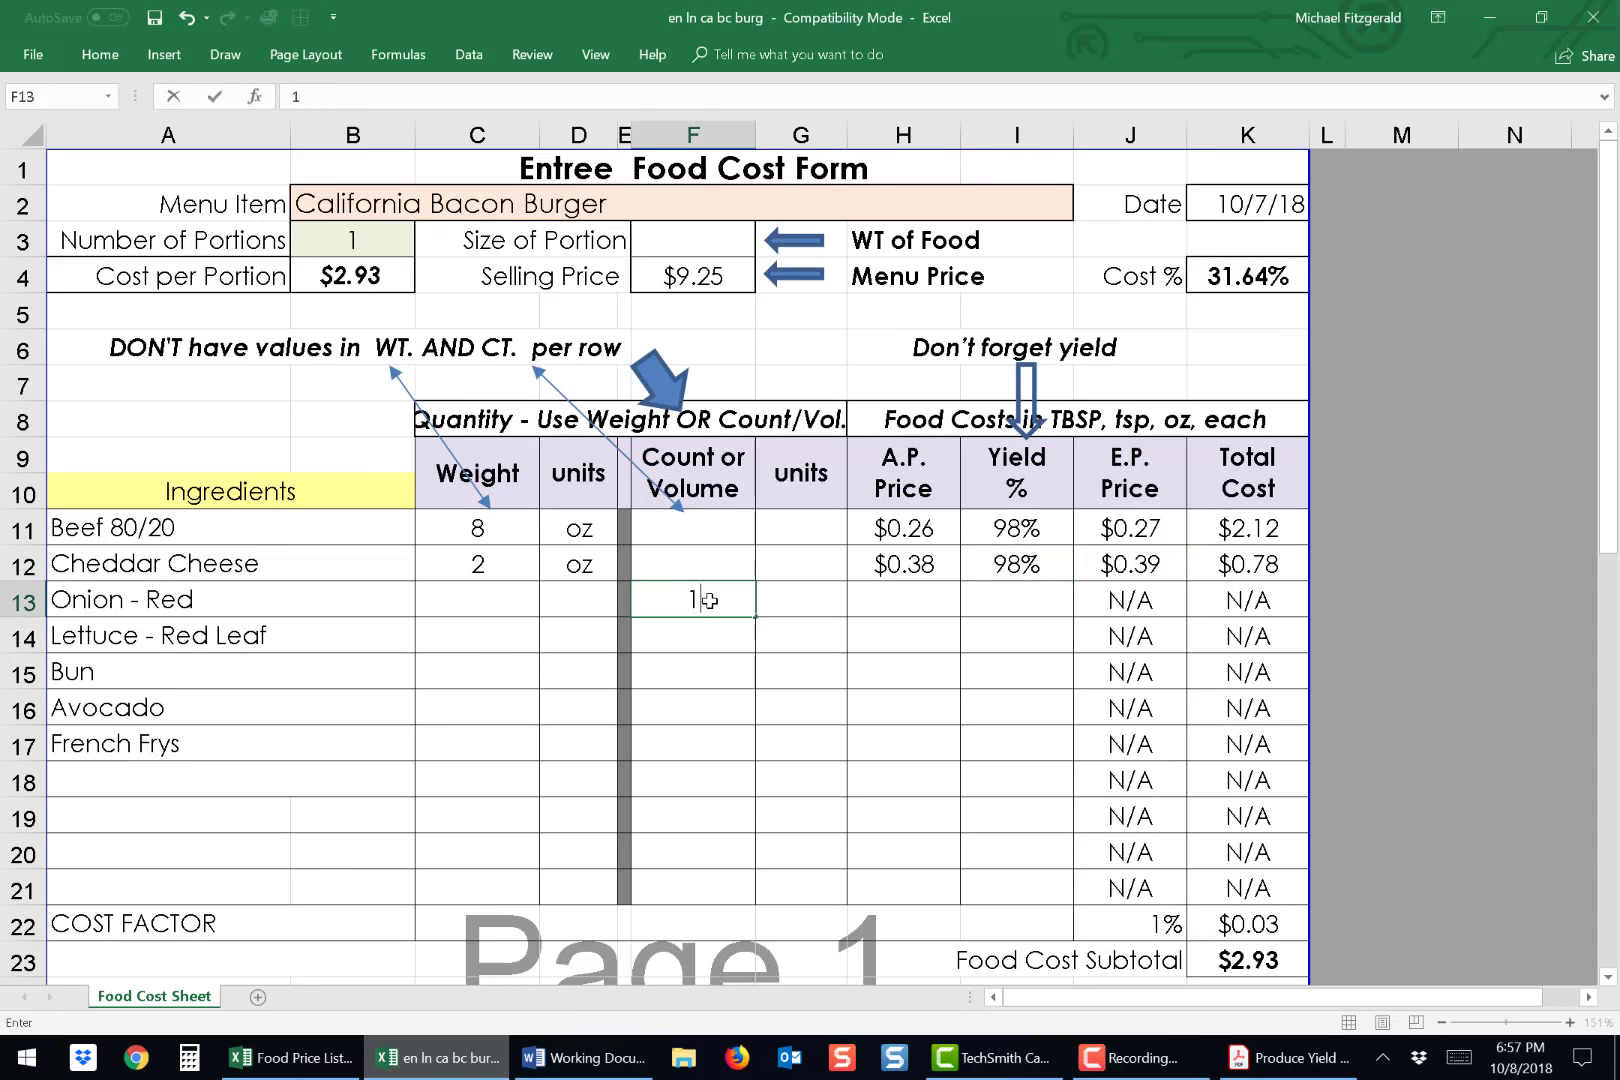
click(808, 593)
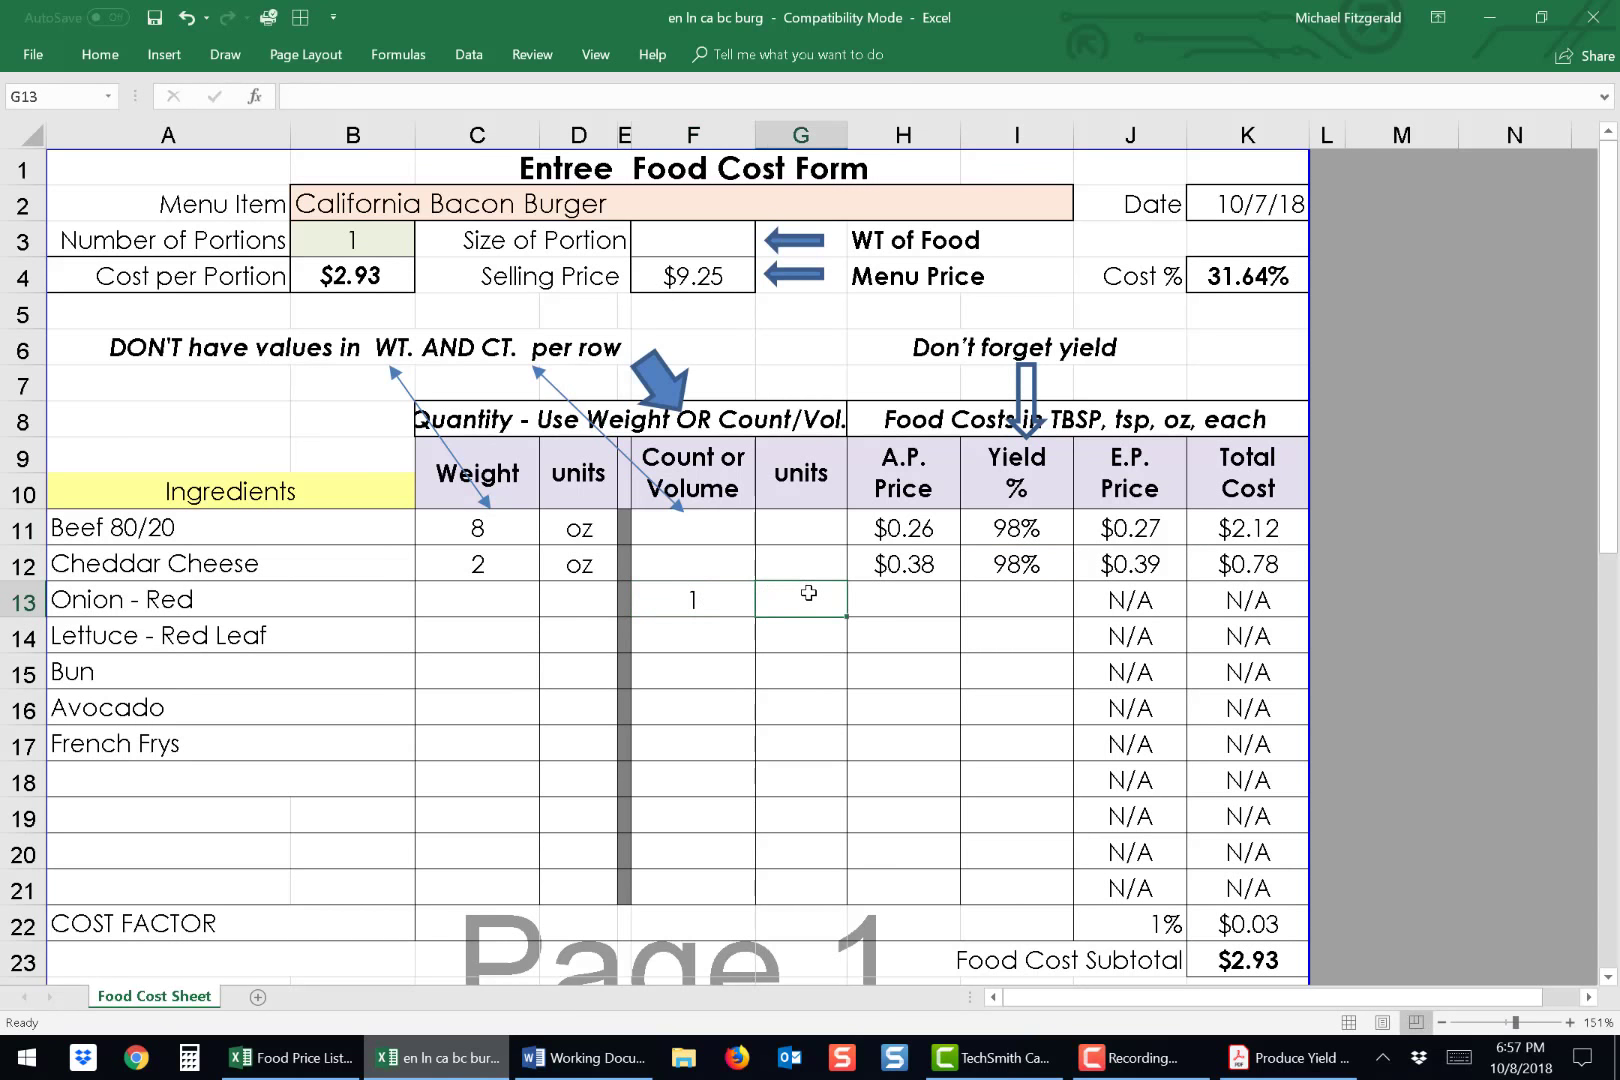
text(sl)
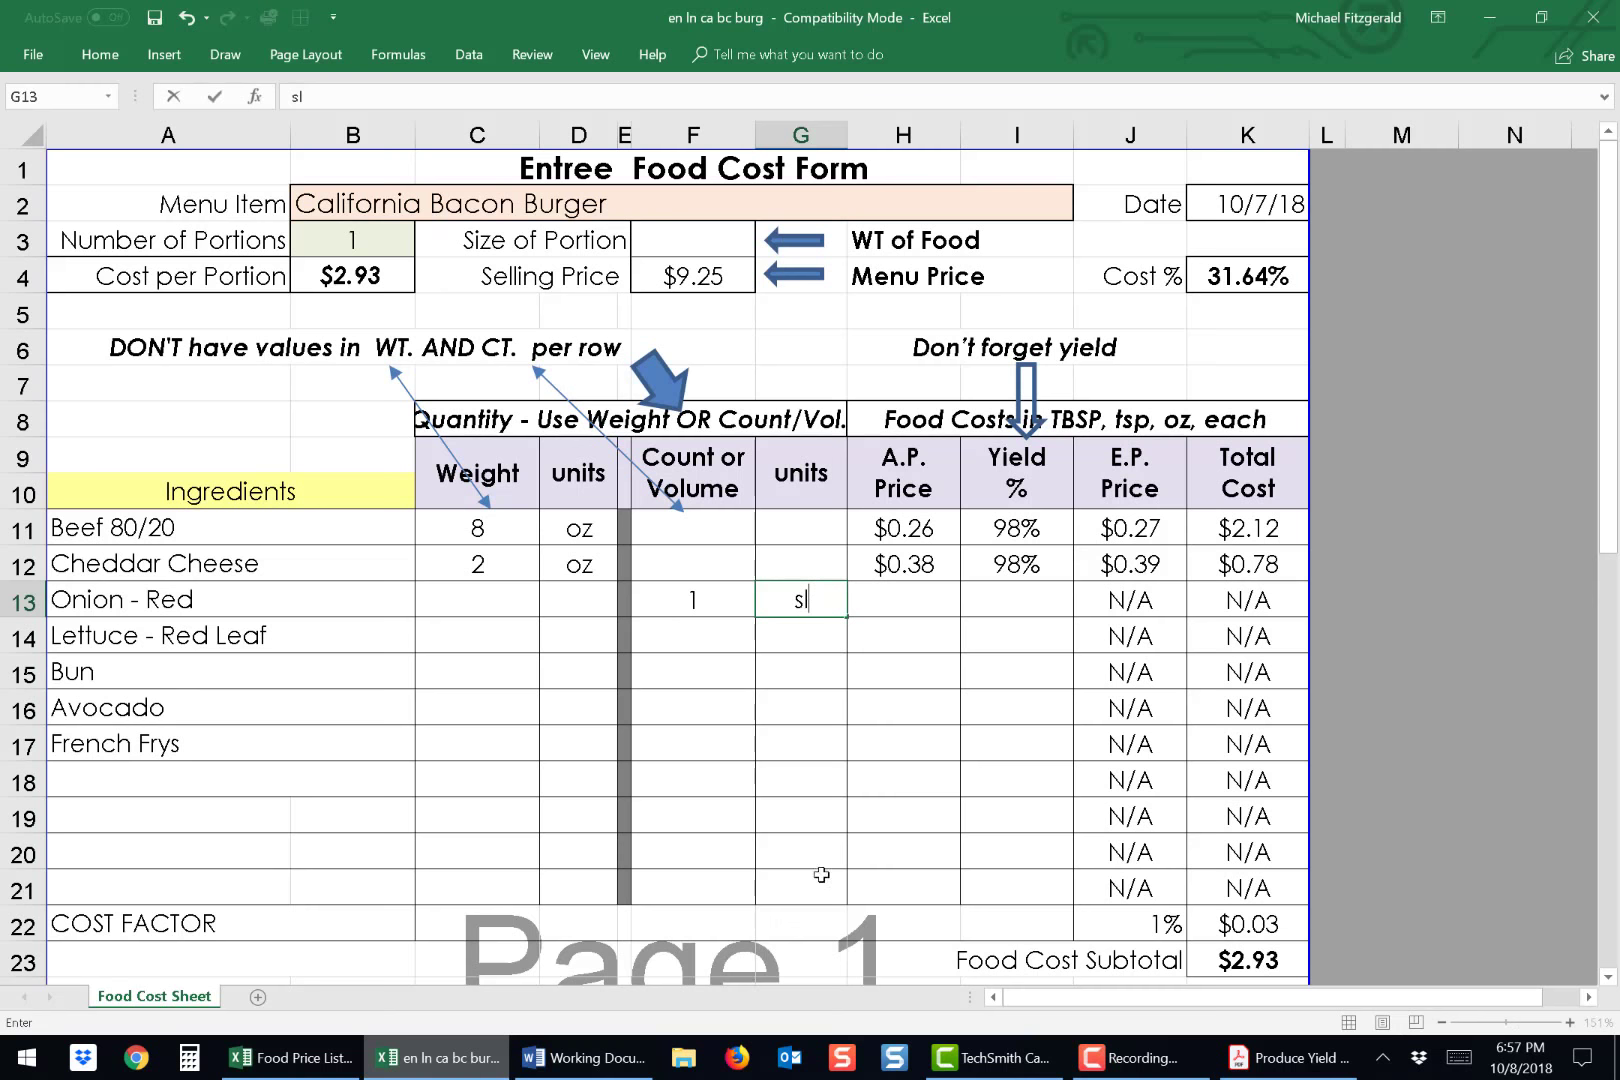
Look up the onion price in the Food Price List and enter an A.P. price of .03 for Onion - Red.
click(288, 1060)
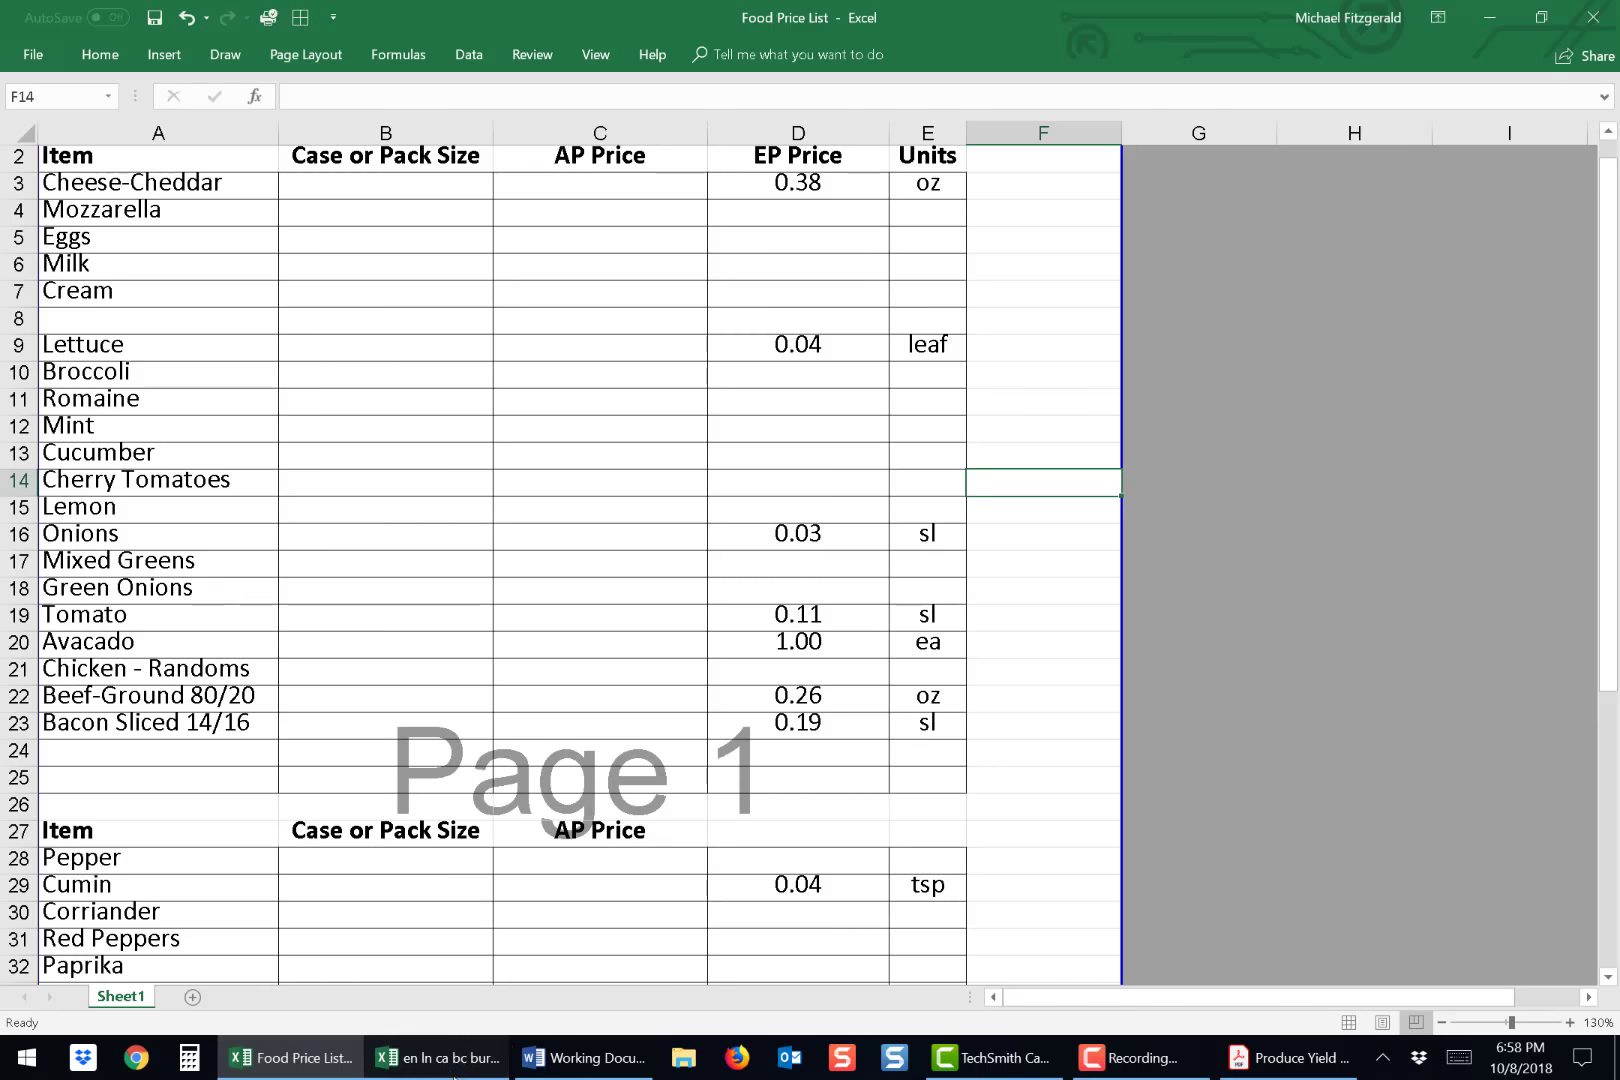
click(456, 1062)
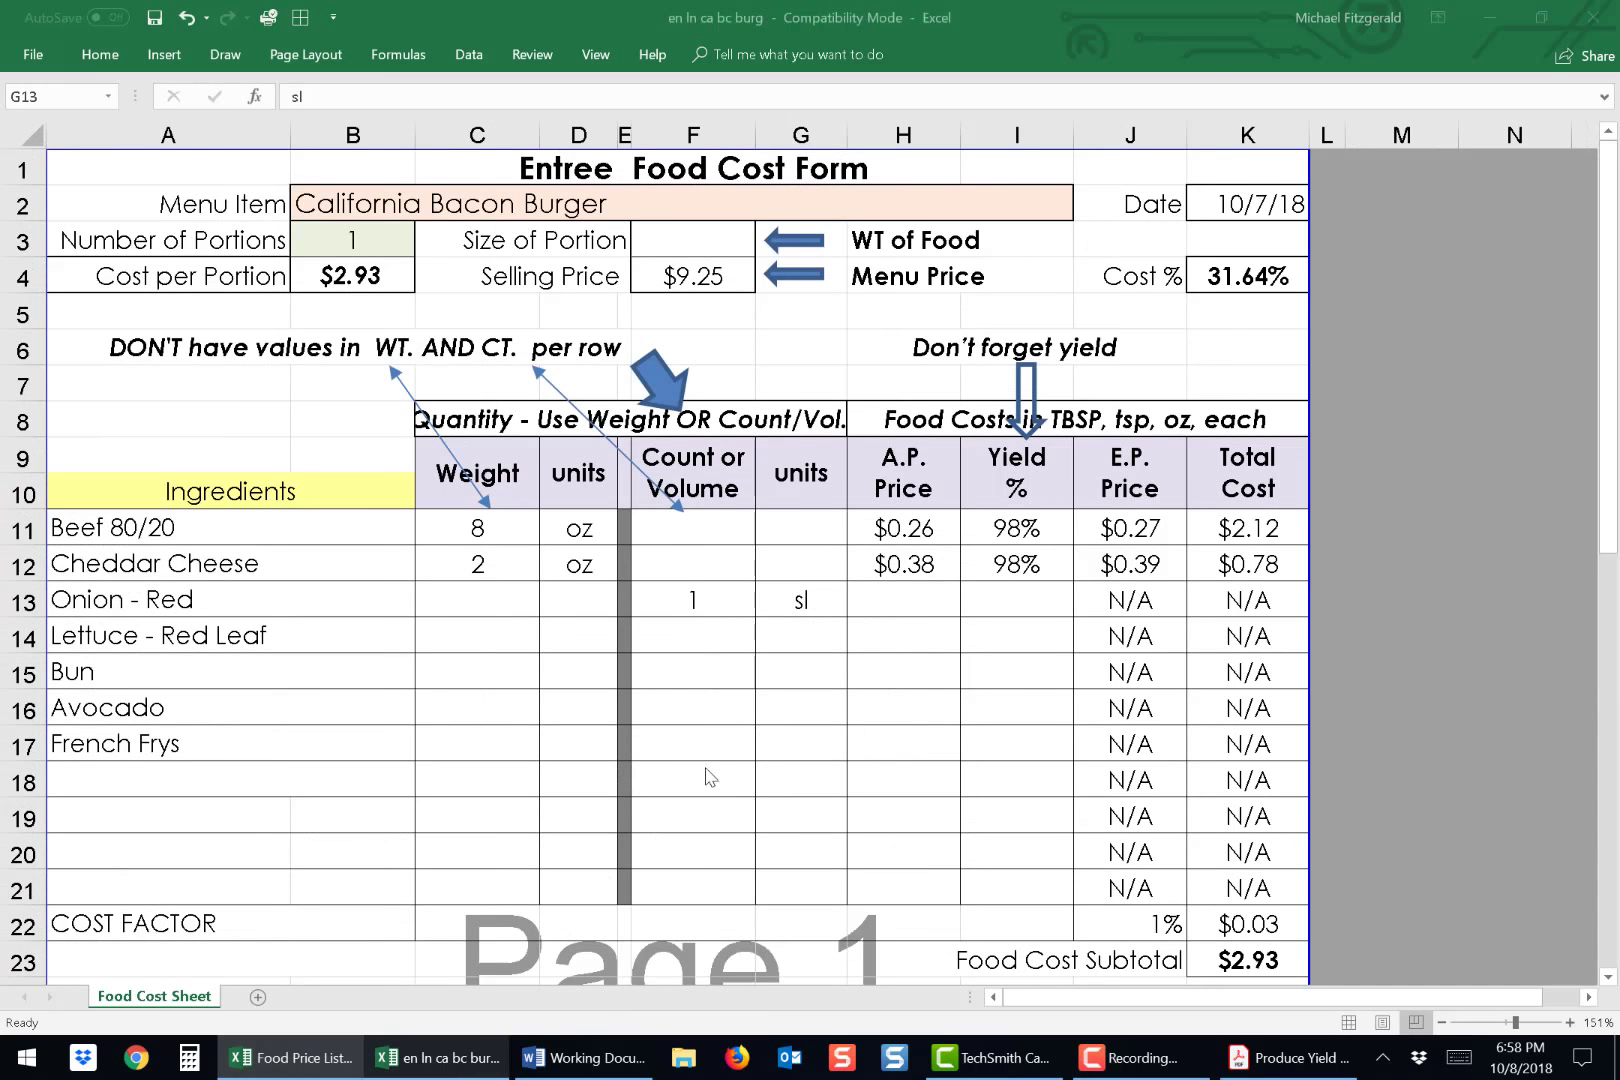
click(922, 601)
text(0)
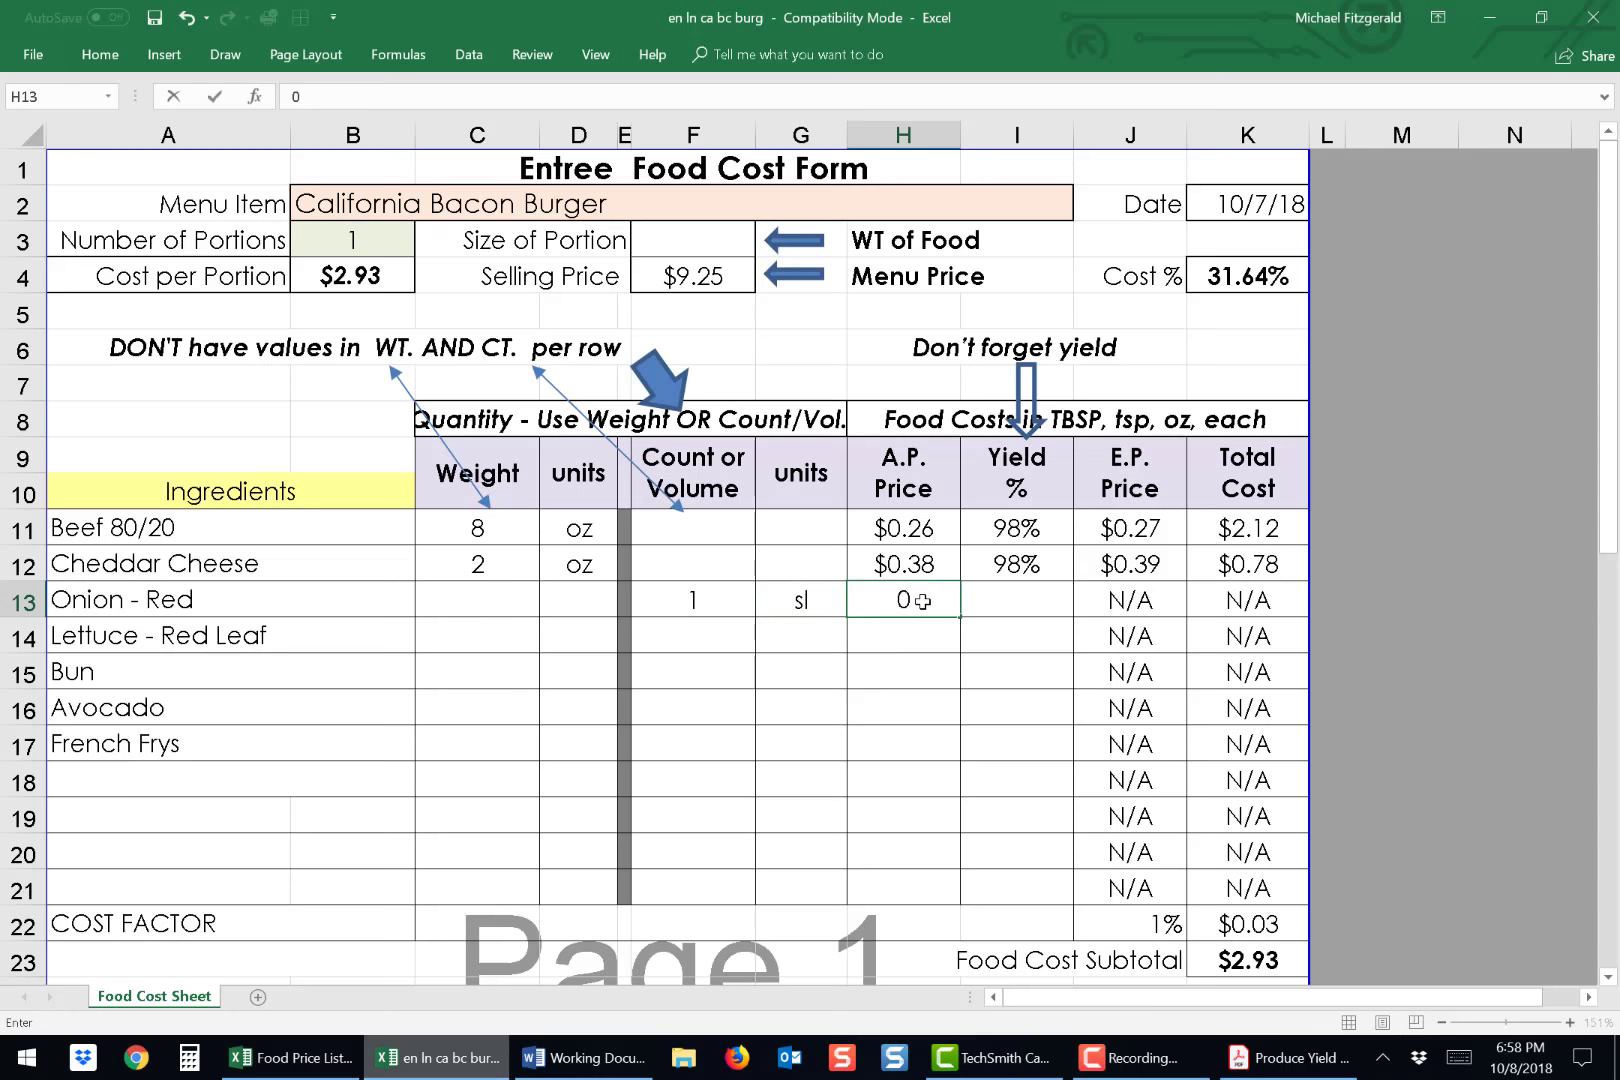
text(,03)
key(BackSpace)
key(BackSpace)
key(BackSpace)
text(.03)
key(Tab)
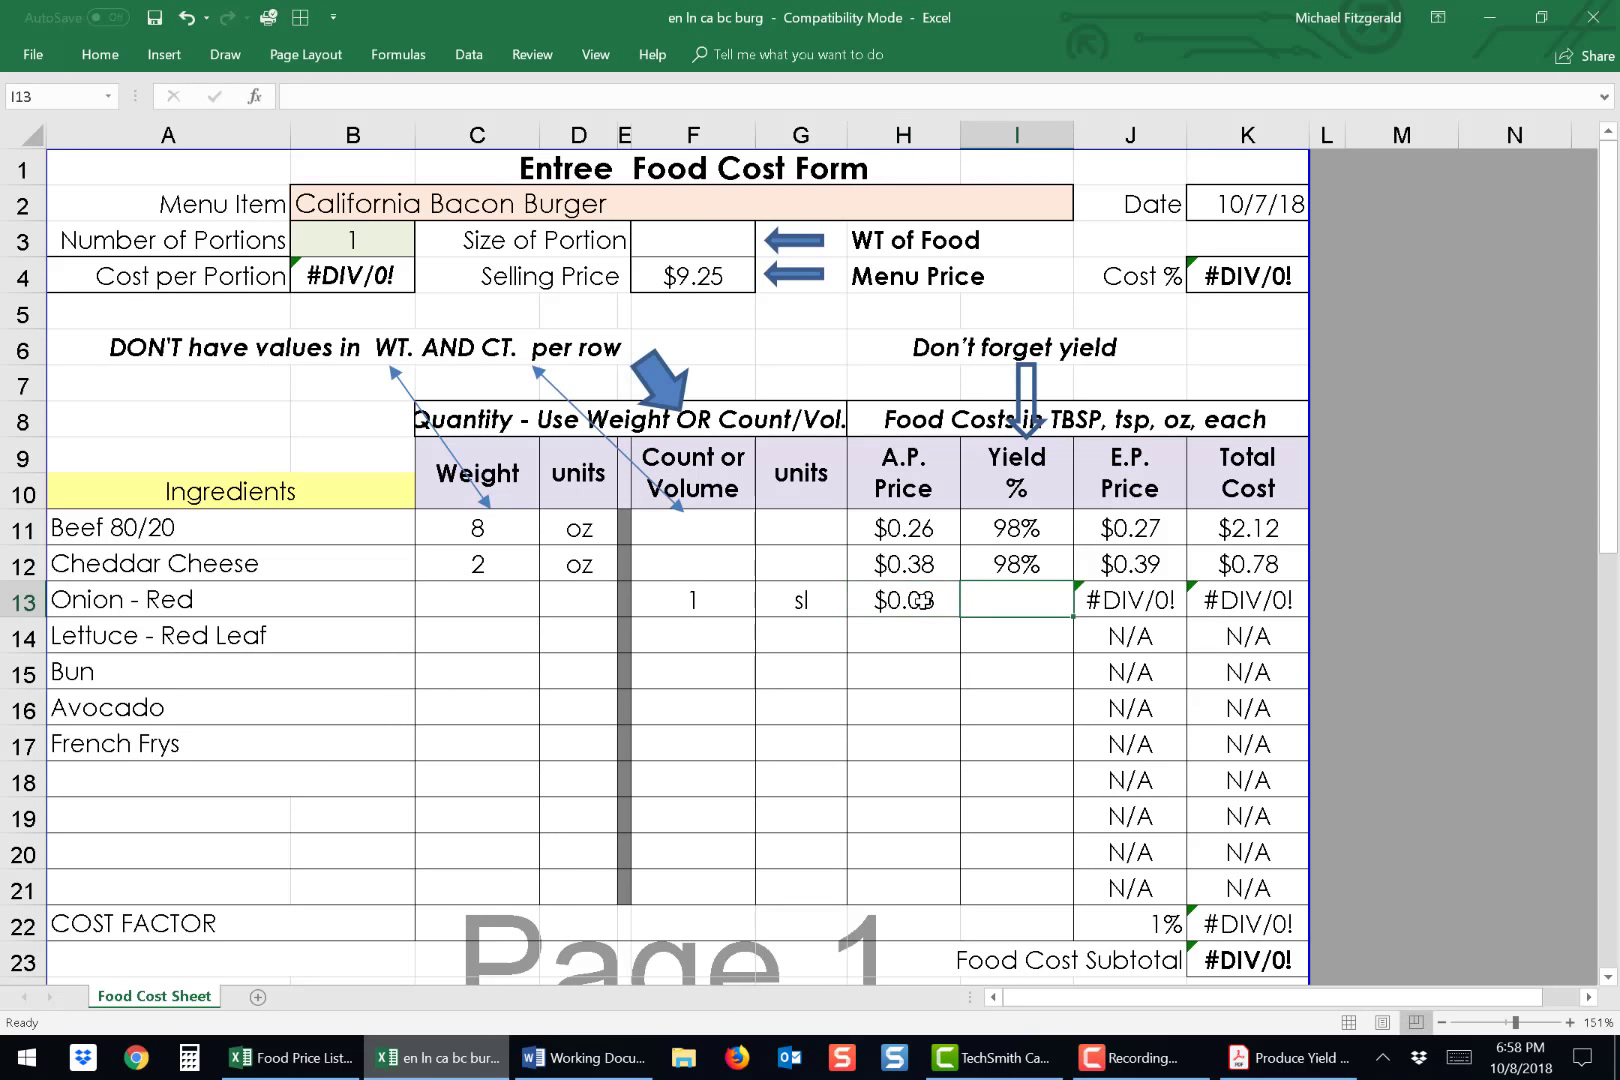
Look up the red onion yield in the Produce Yield Chart PDF and enter 89% as the Onion - Red yield.
click(1279, 1066)
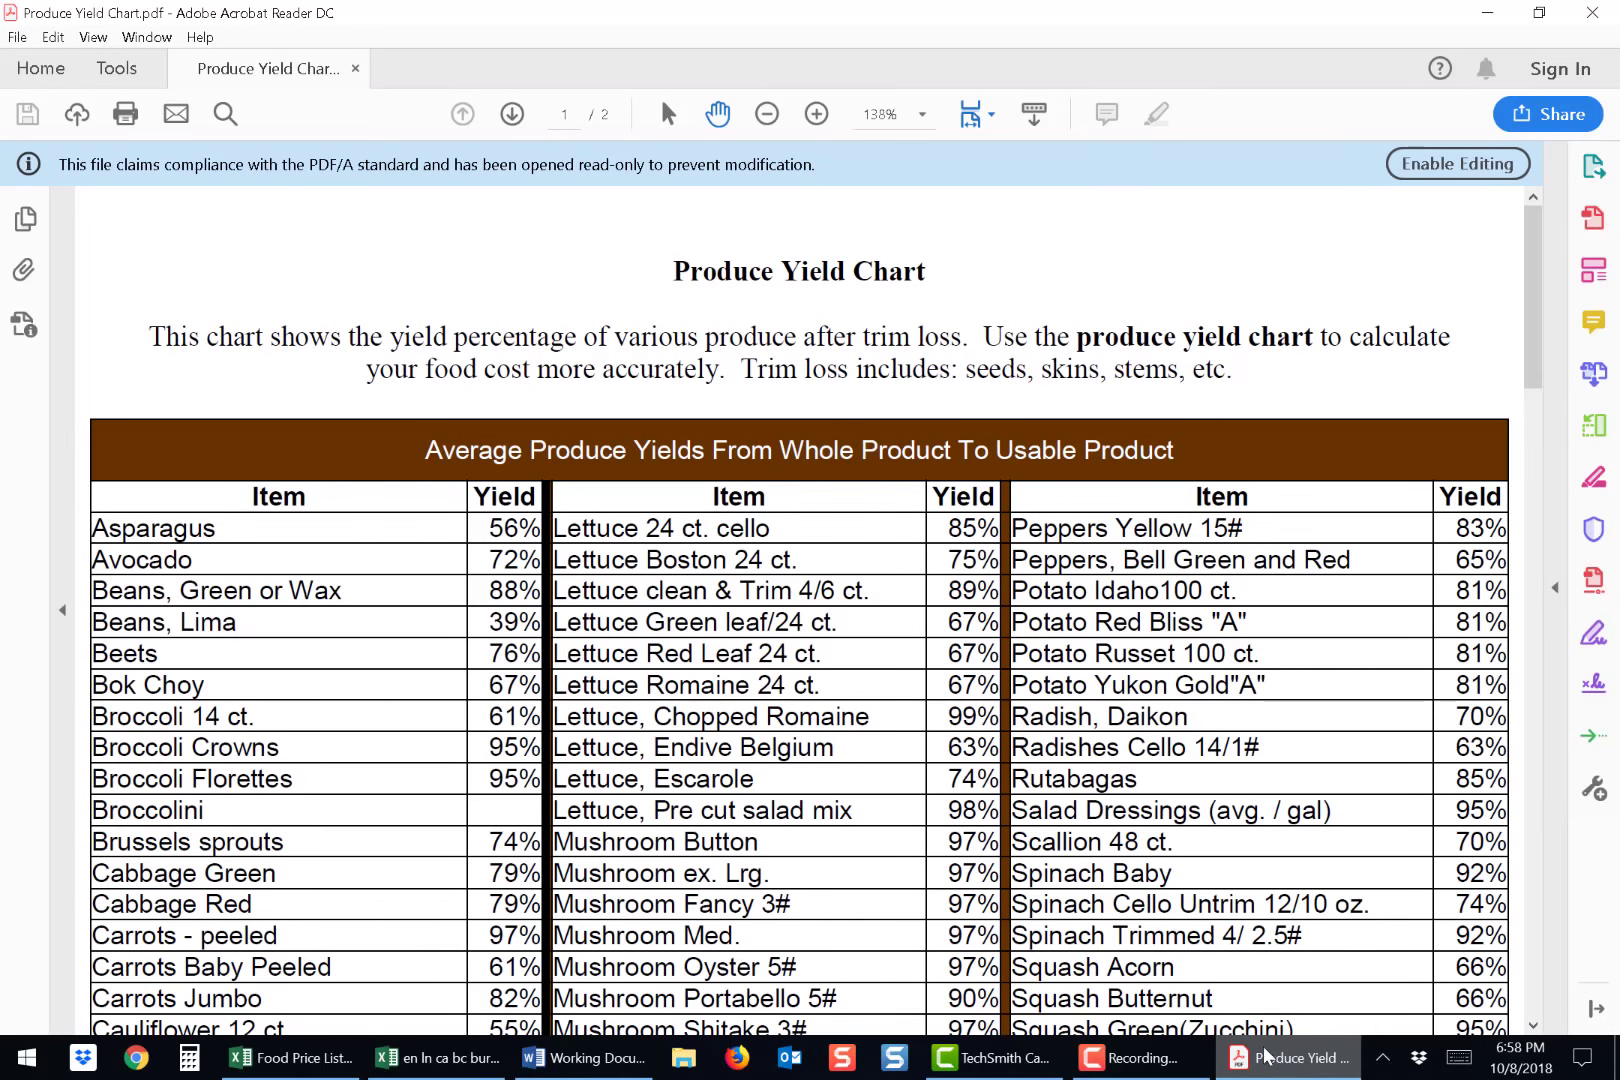
click(1537, 984)
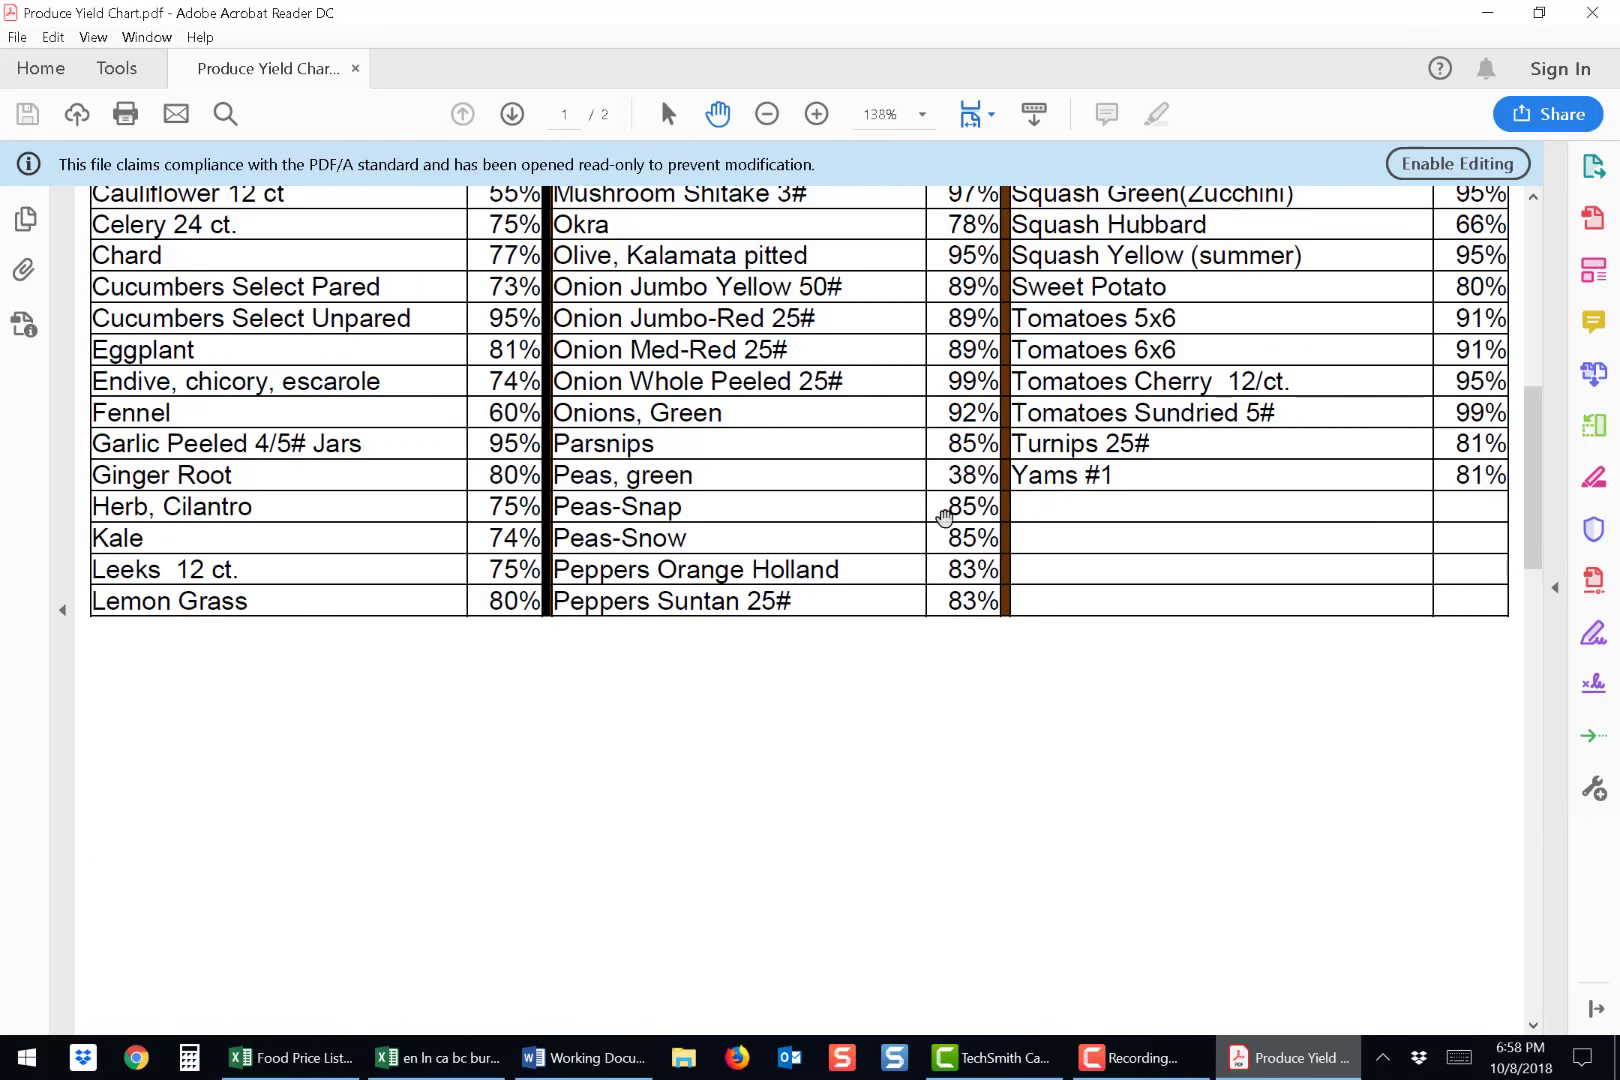
click(461, 1074)
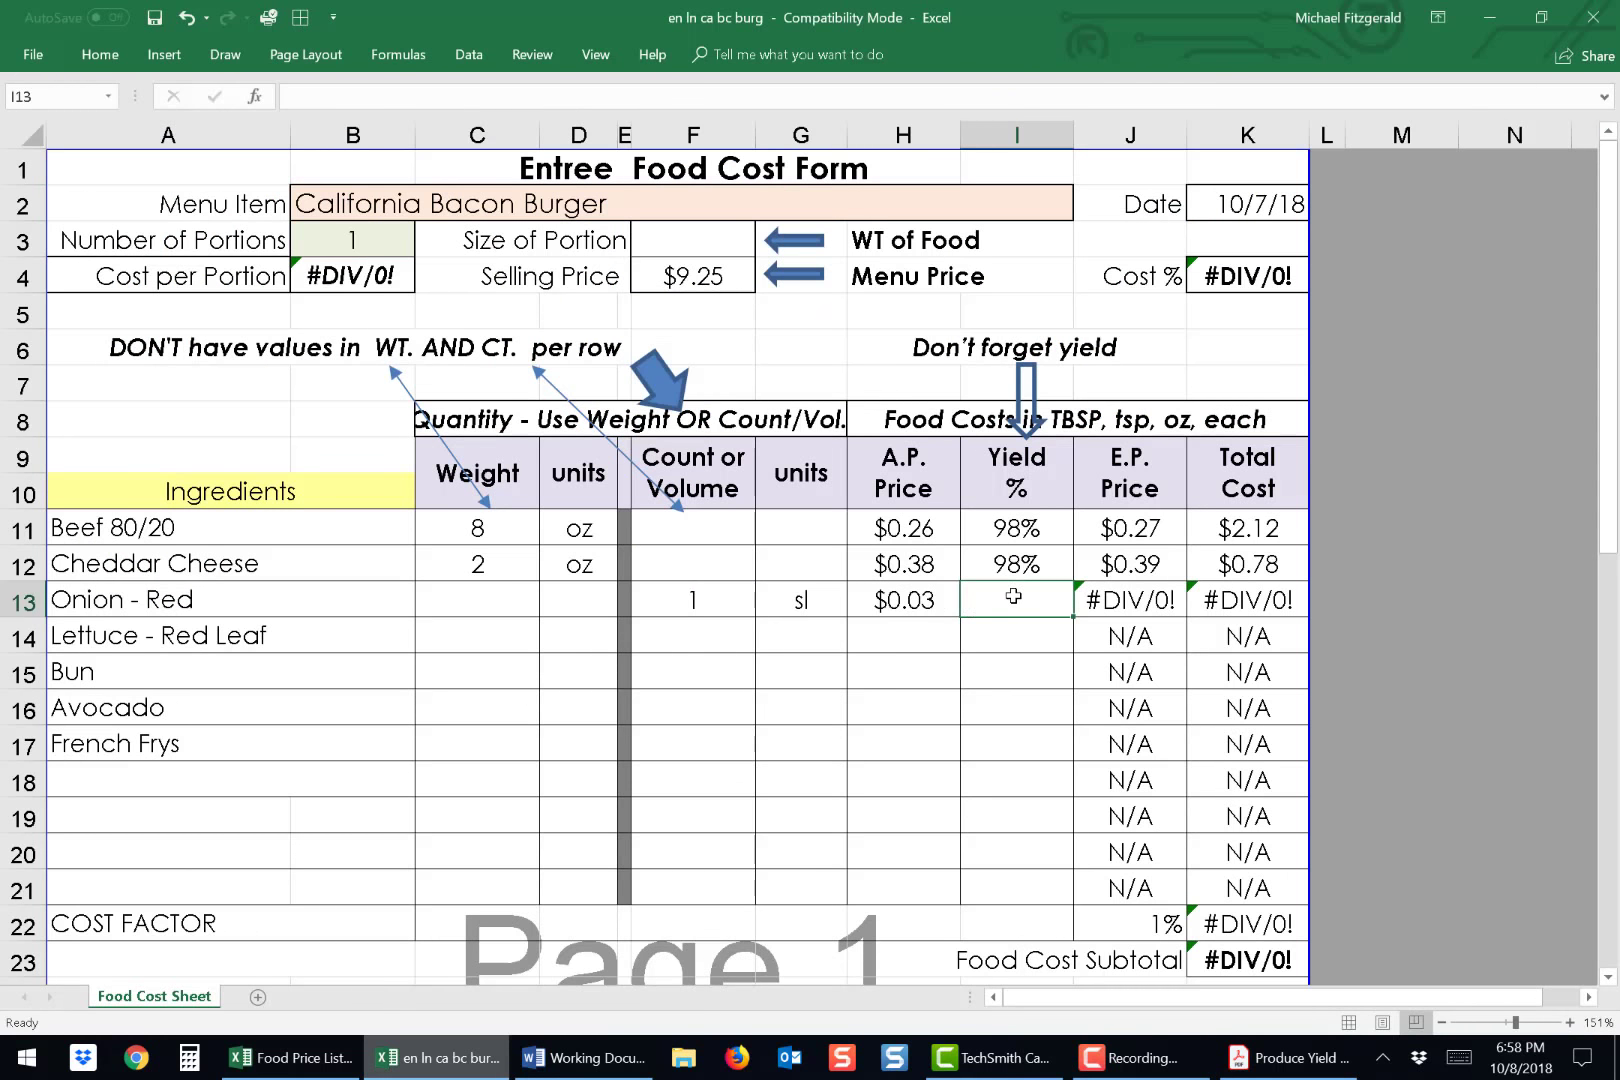
text(89)
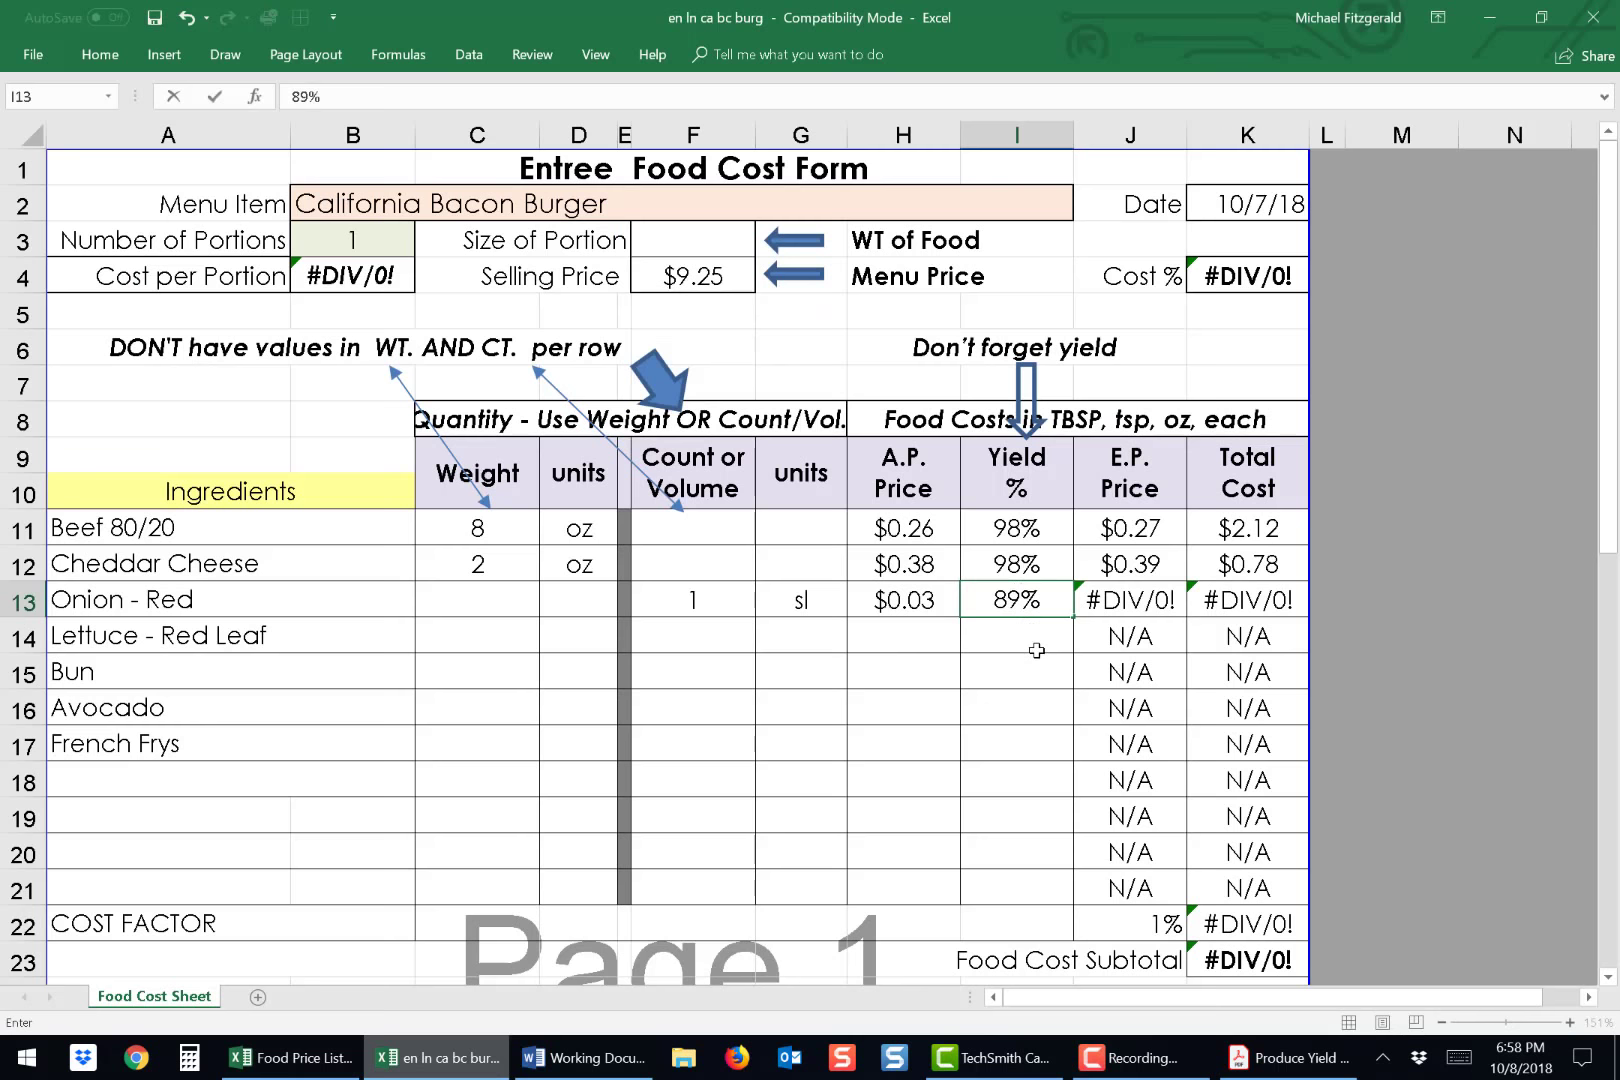
key(Return)
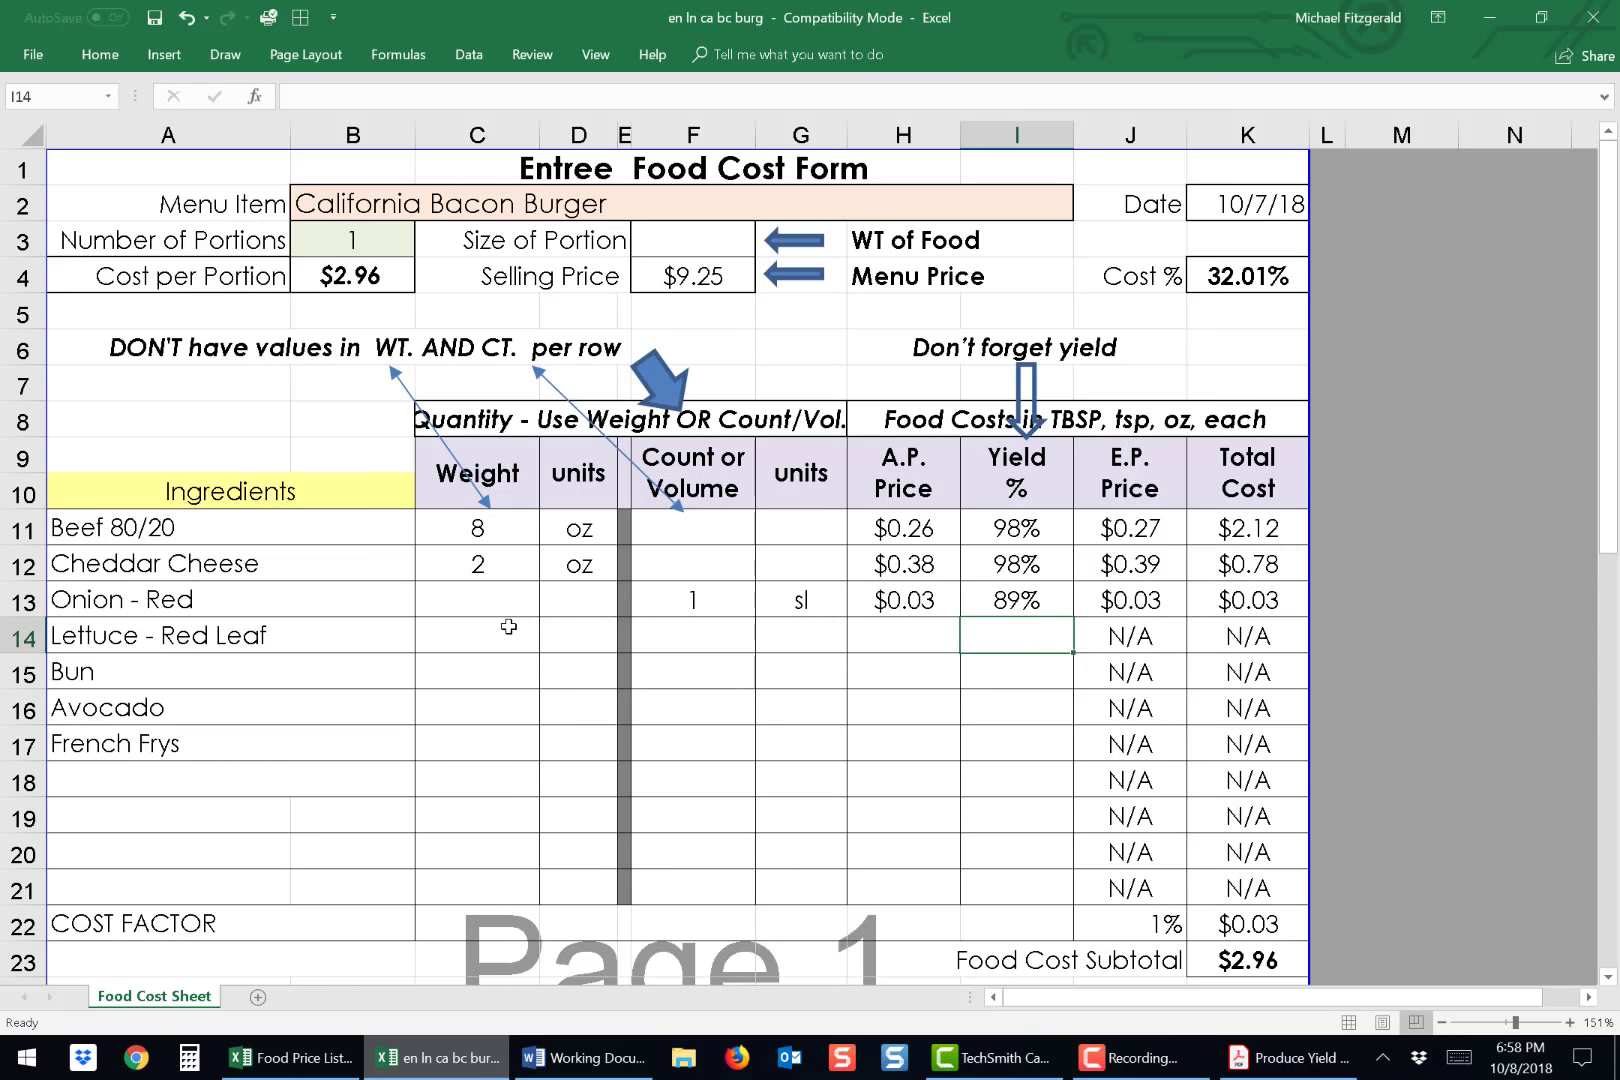
Enter a count of 1 with the unit ea for Lettuce - Red Leaf and look up the lettuce price in the Food Price List.
click(699, 631)
text(1)
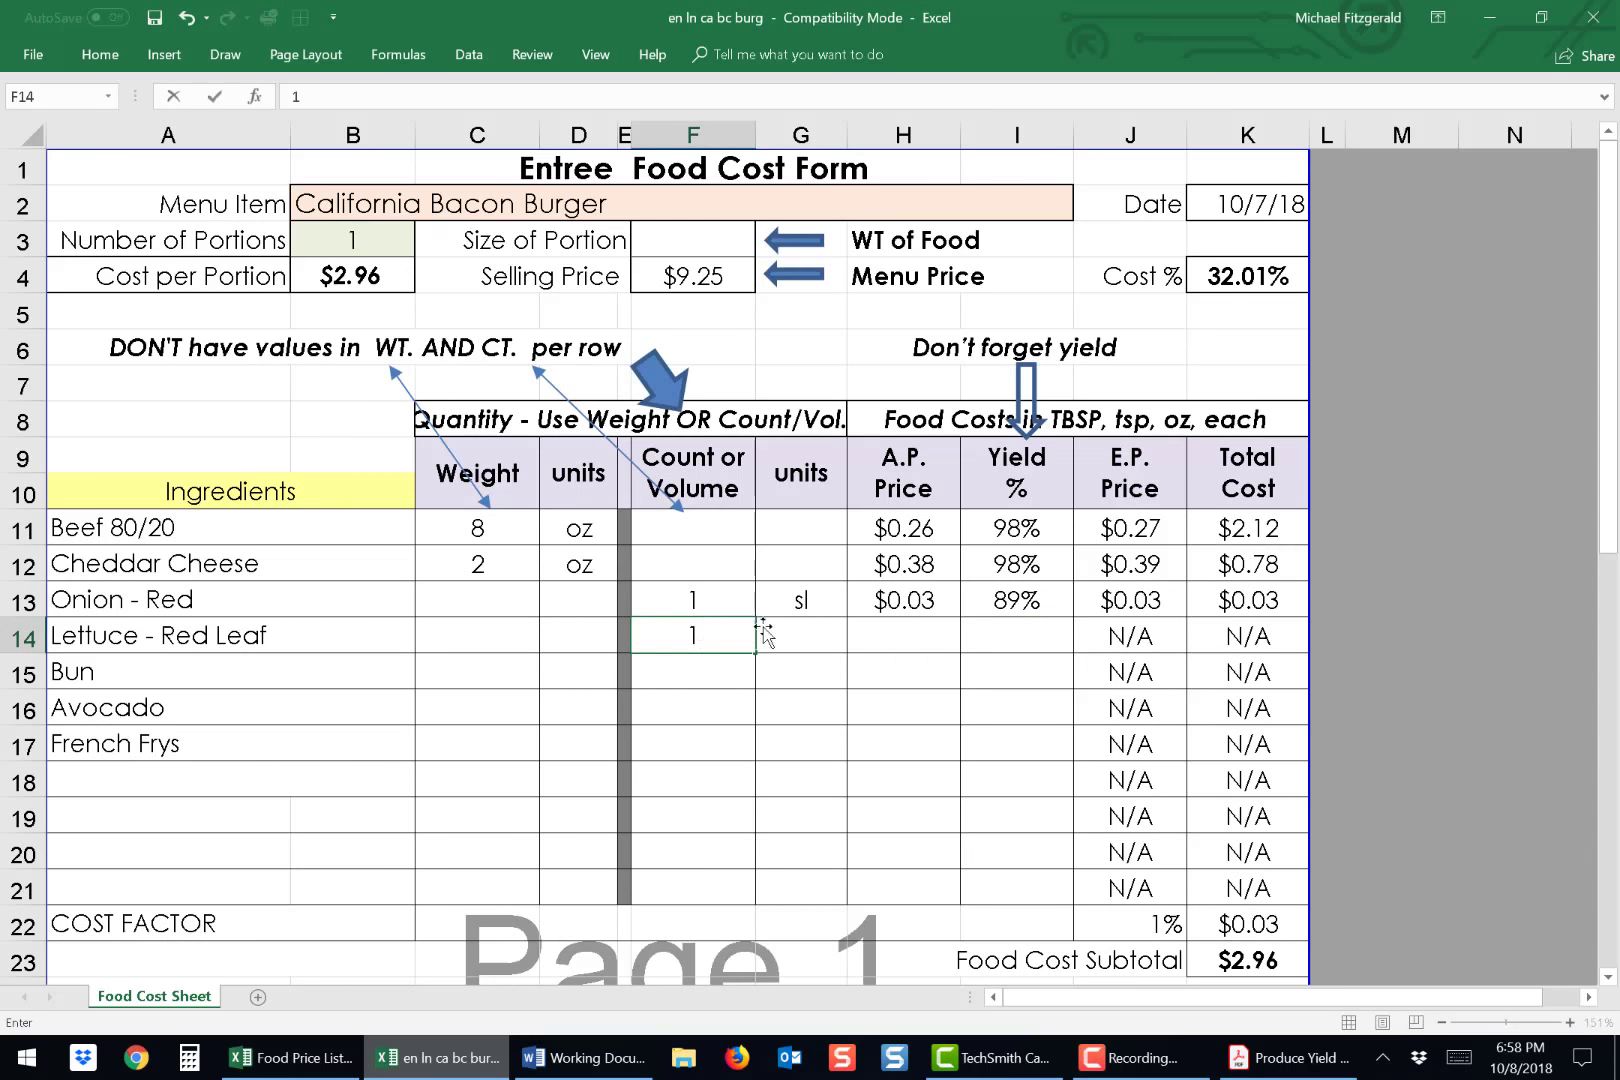
click(792, 633)
text(ea)
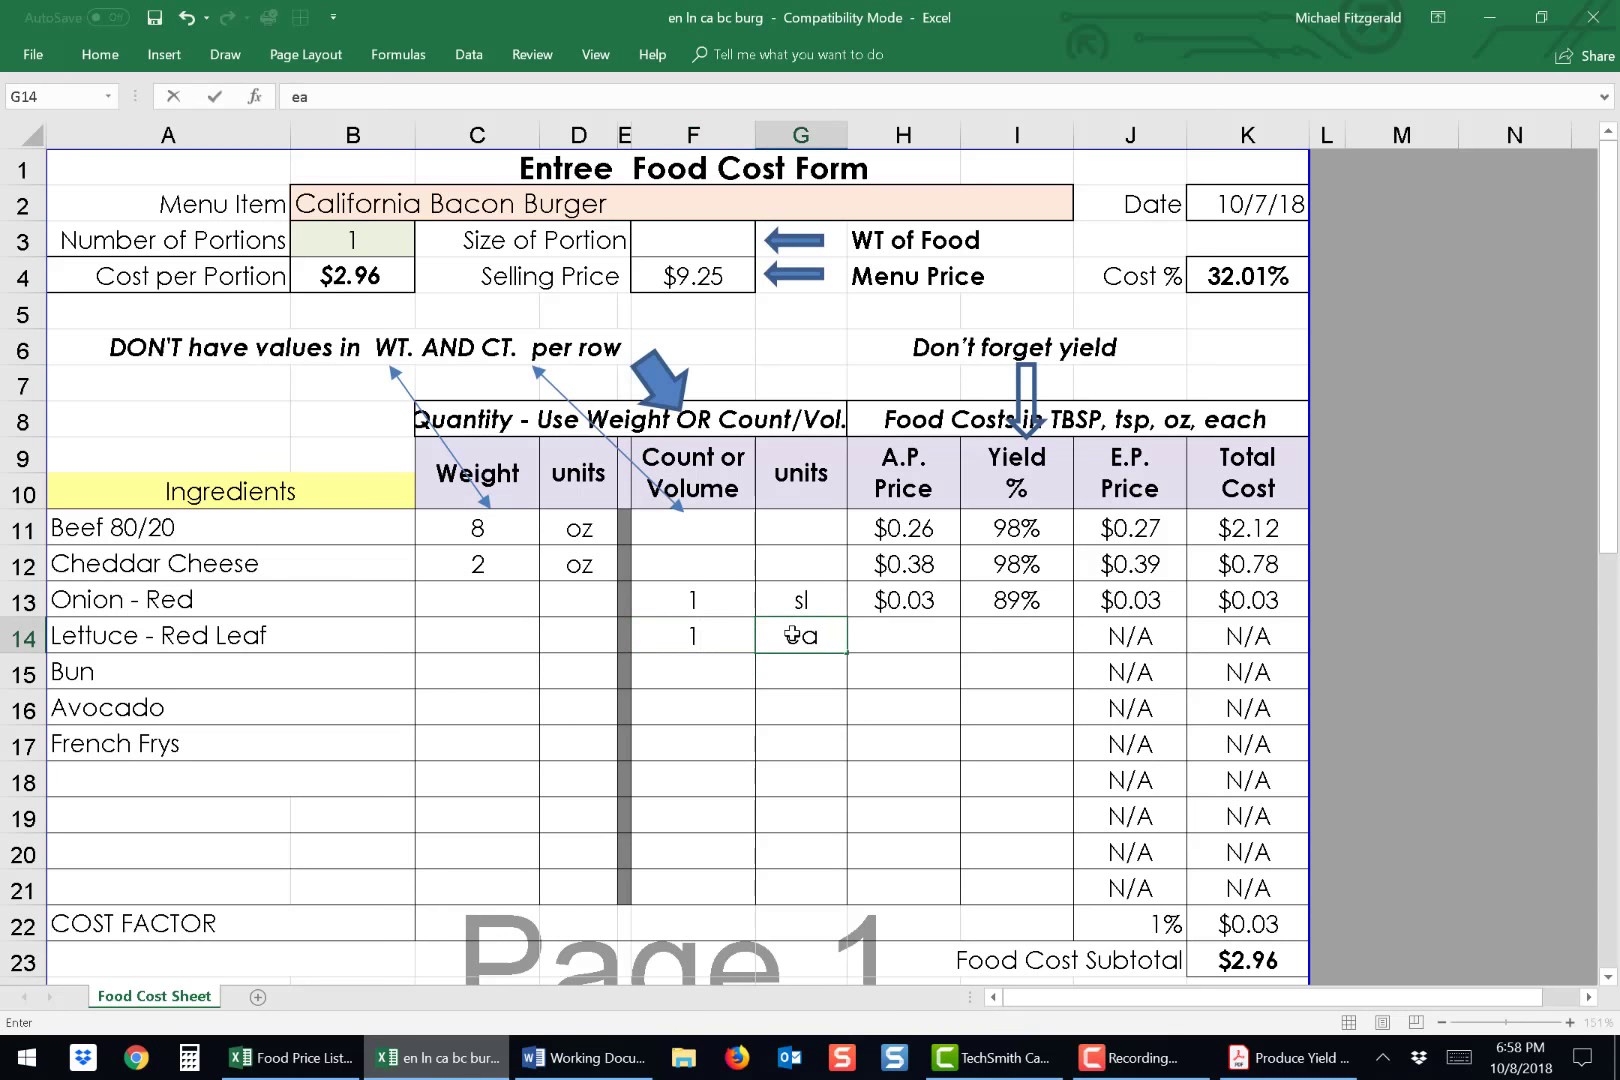
text(a)
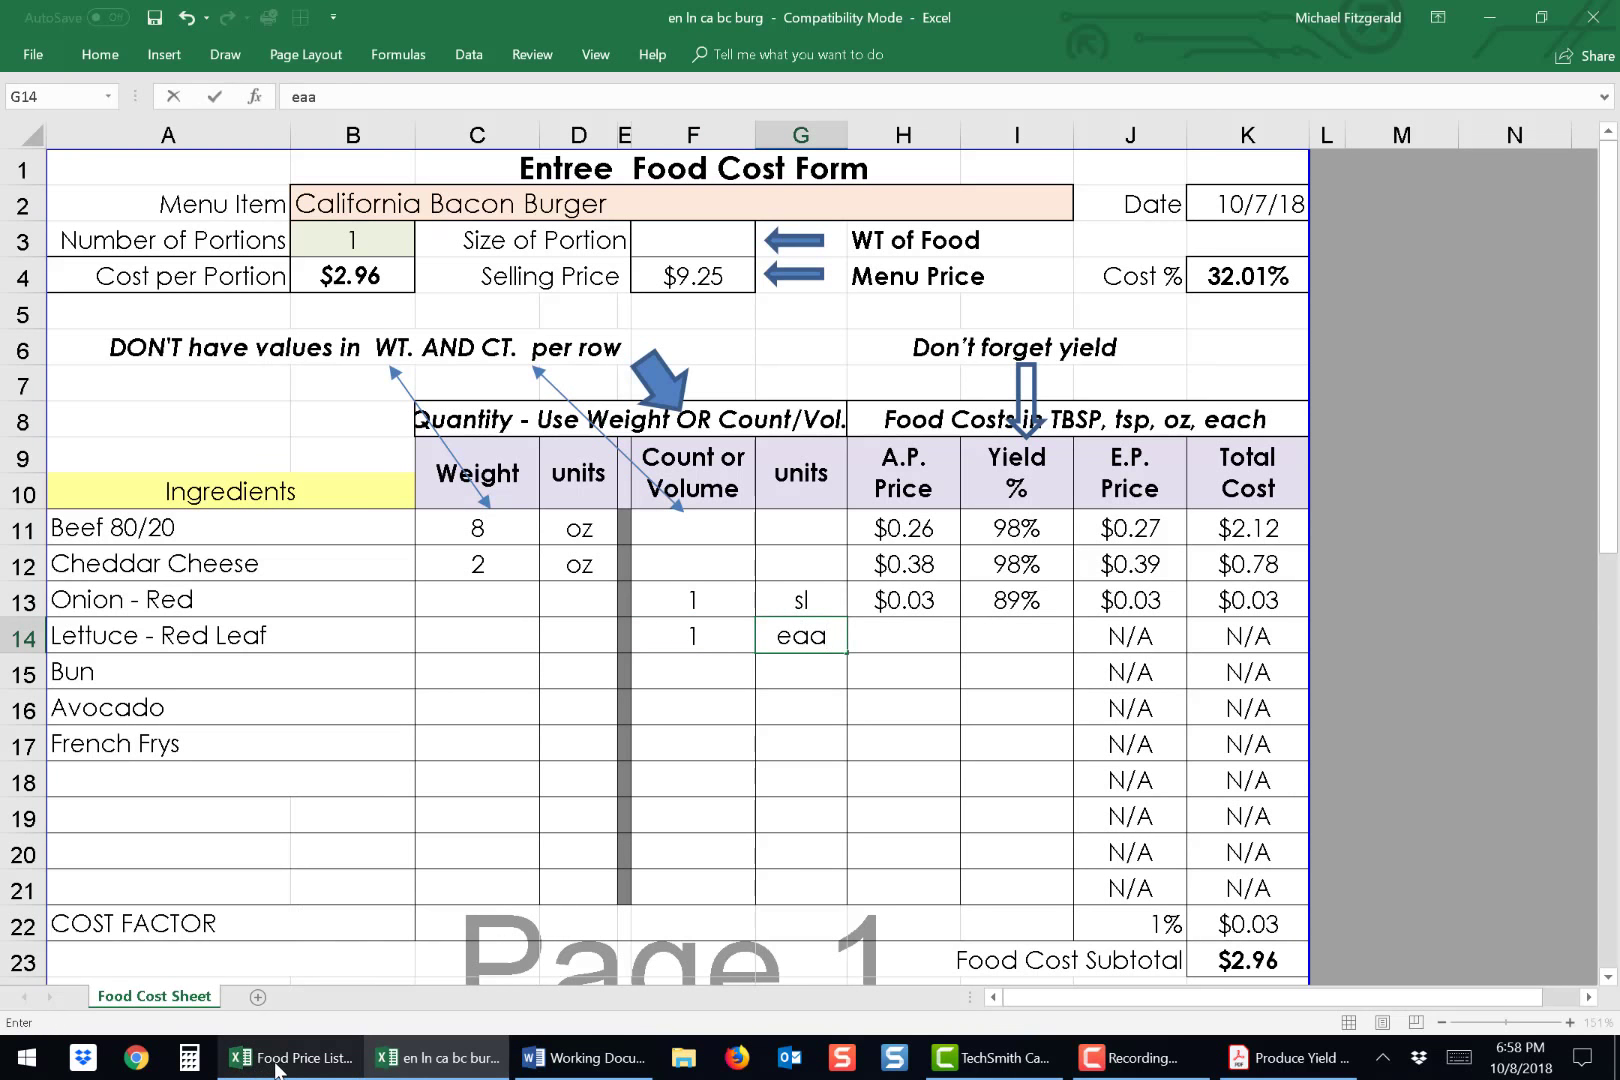
click(278, 1062)
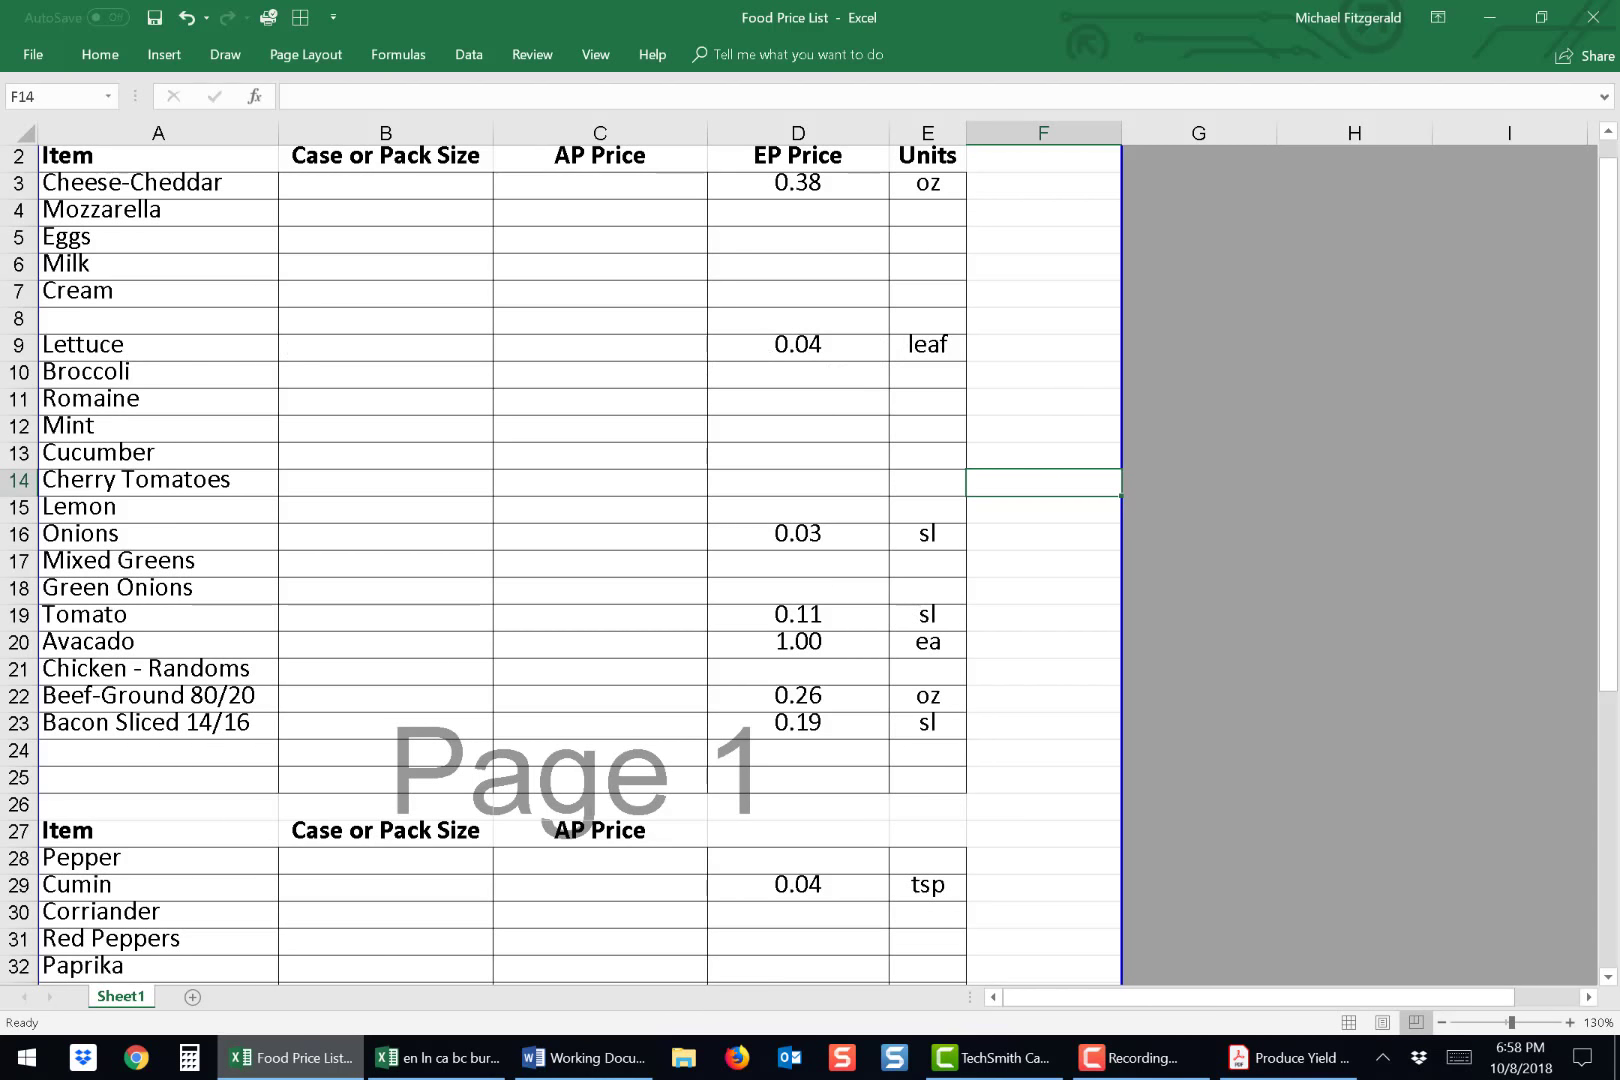
mouse_move(450, 1058)
click(441, 965)
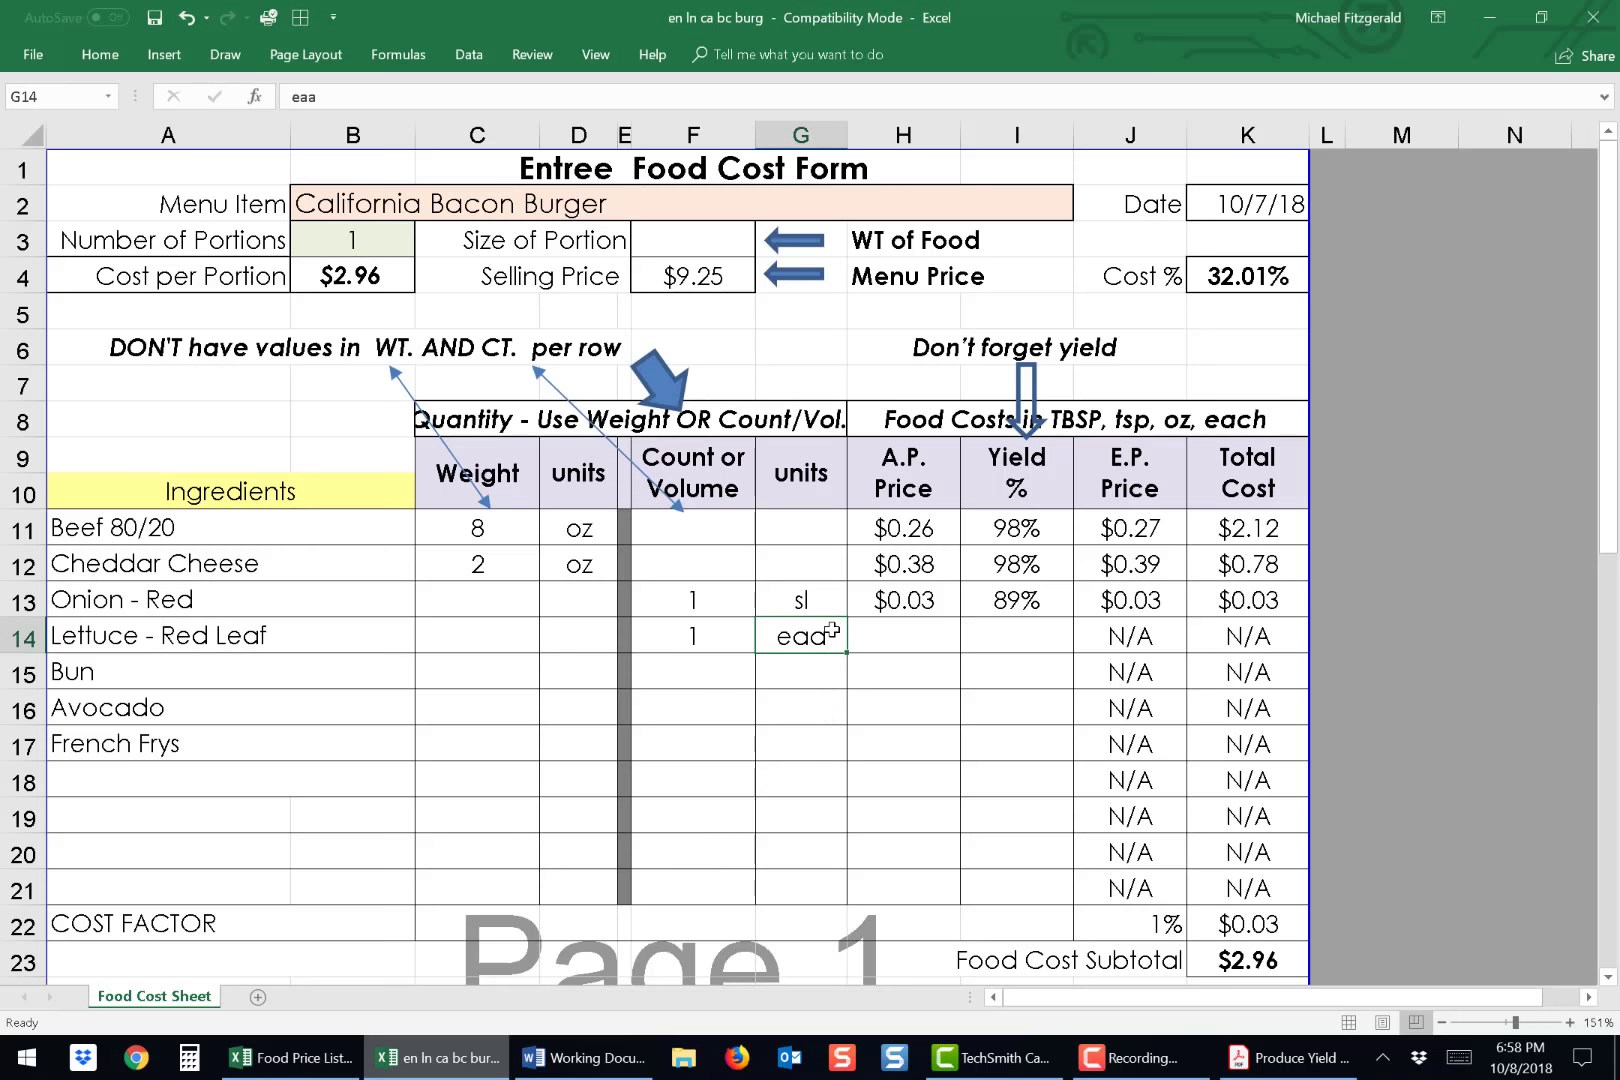
text(ea)
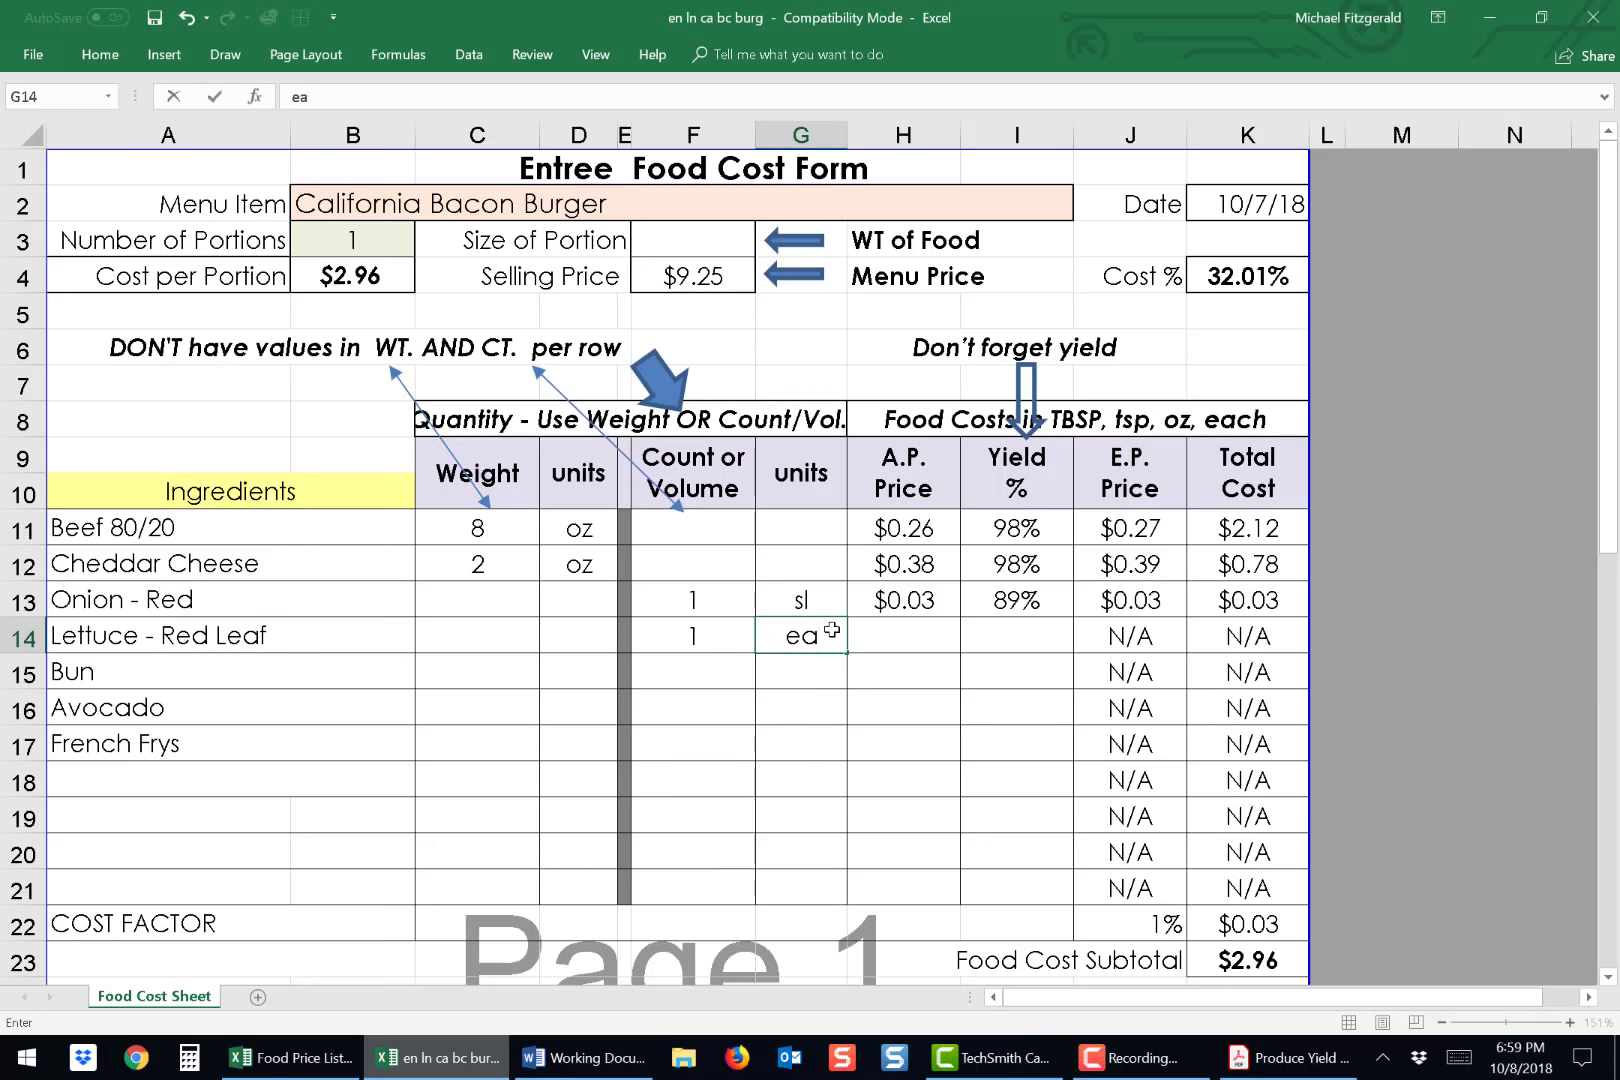
Enter an A.P. price of .04 for the Lettuce - Red Leaf ingredient.
key(Tab)
text(.045)
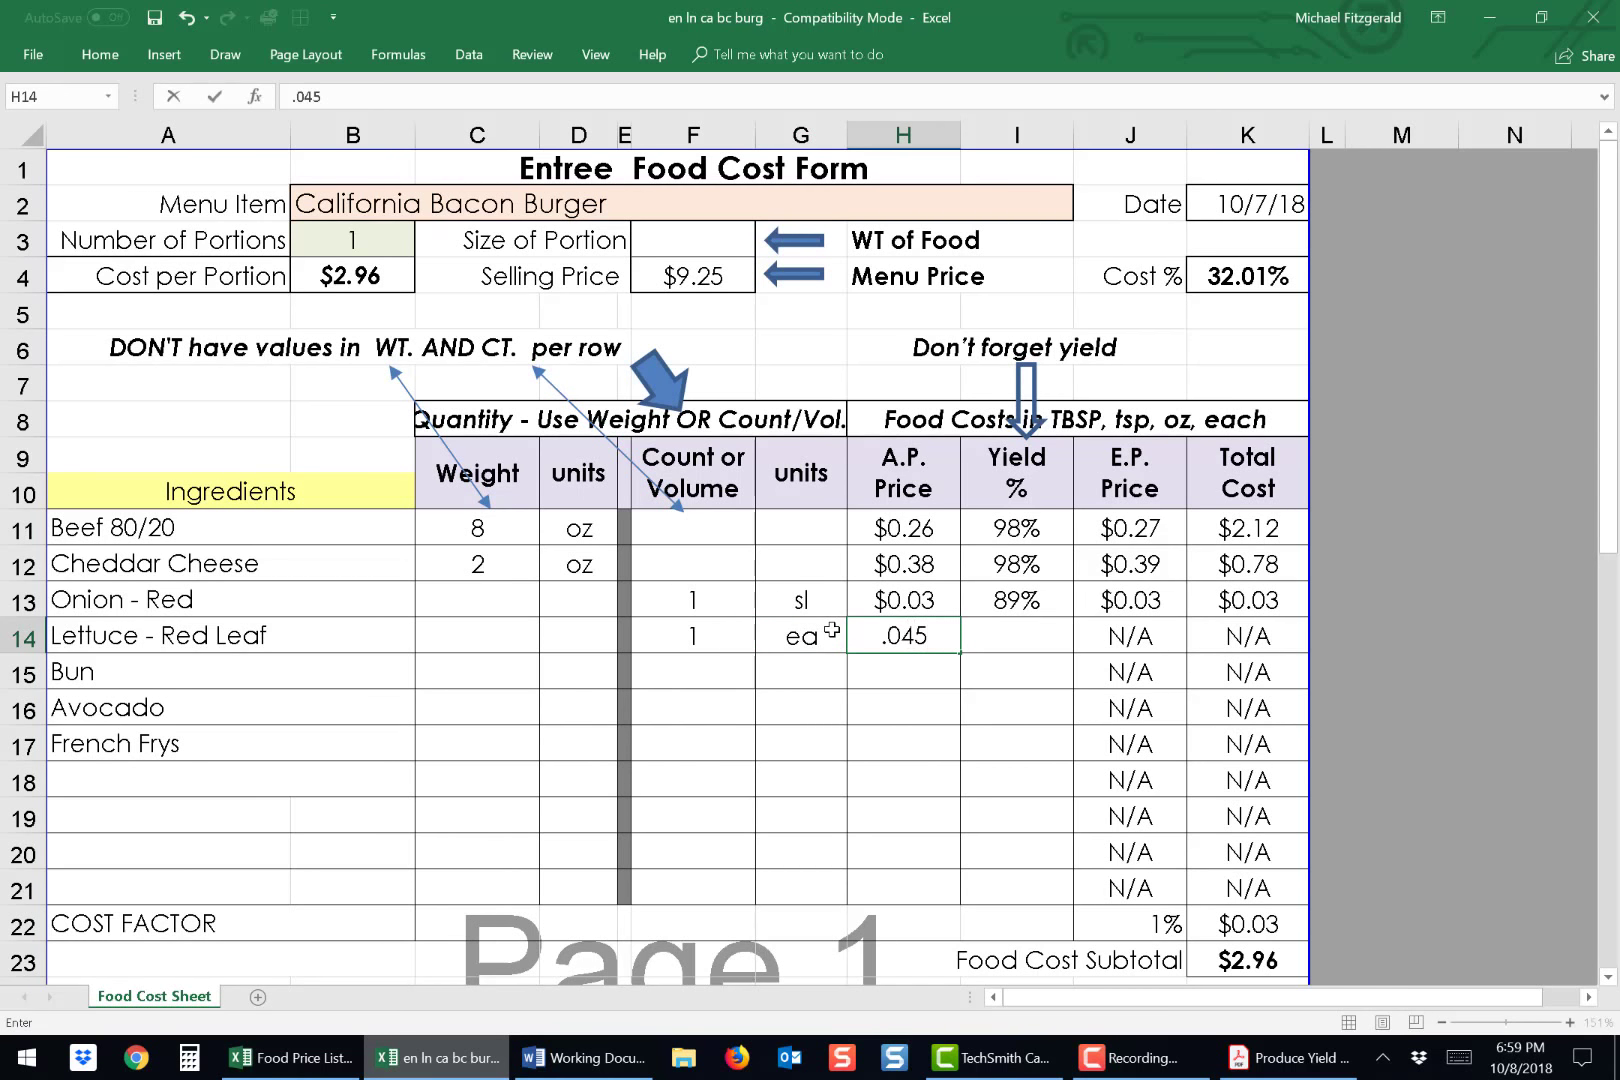
key(BackSpace)
key(Tab)
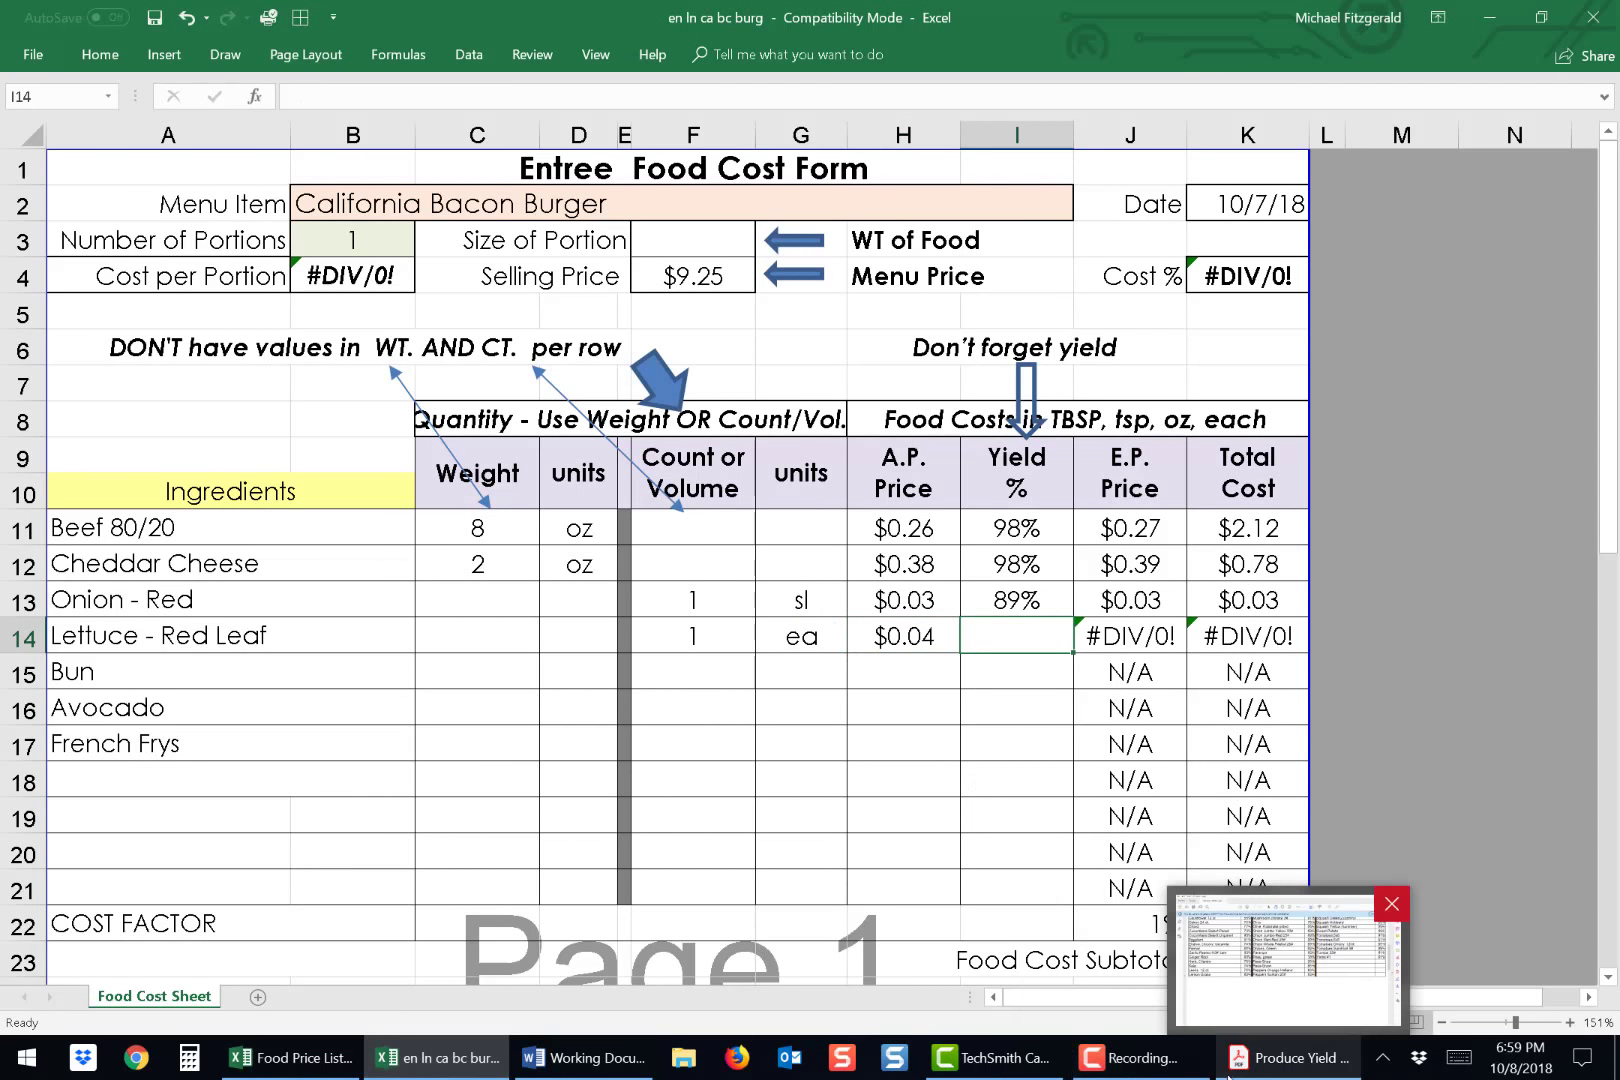
Look up the red leaf lettuce yield in the Produce Yield Chart PDF and enter 67% as the Lettuce - Red Leaf yield.
click(1273, 1066)
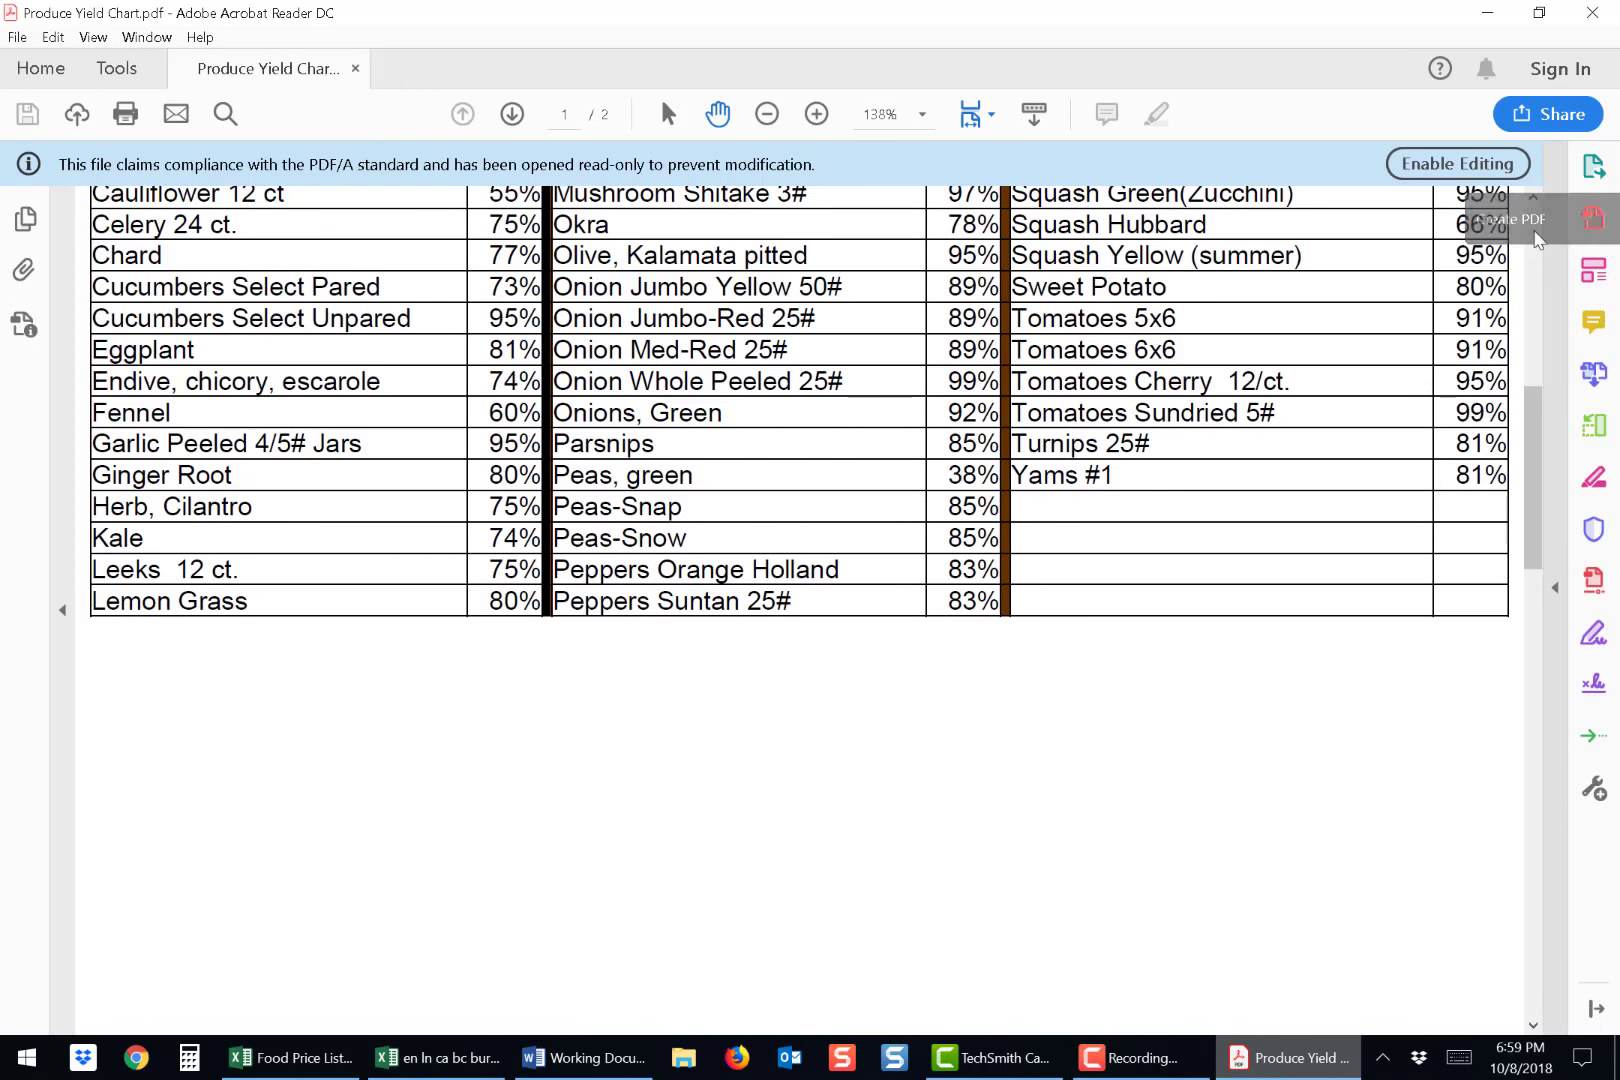
scroll(1498, 258, up, 8)
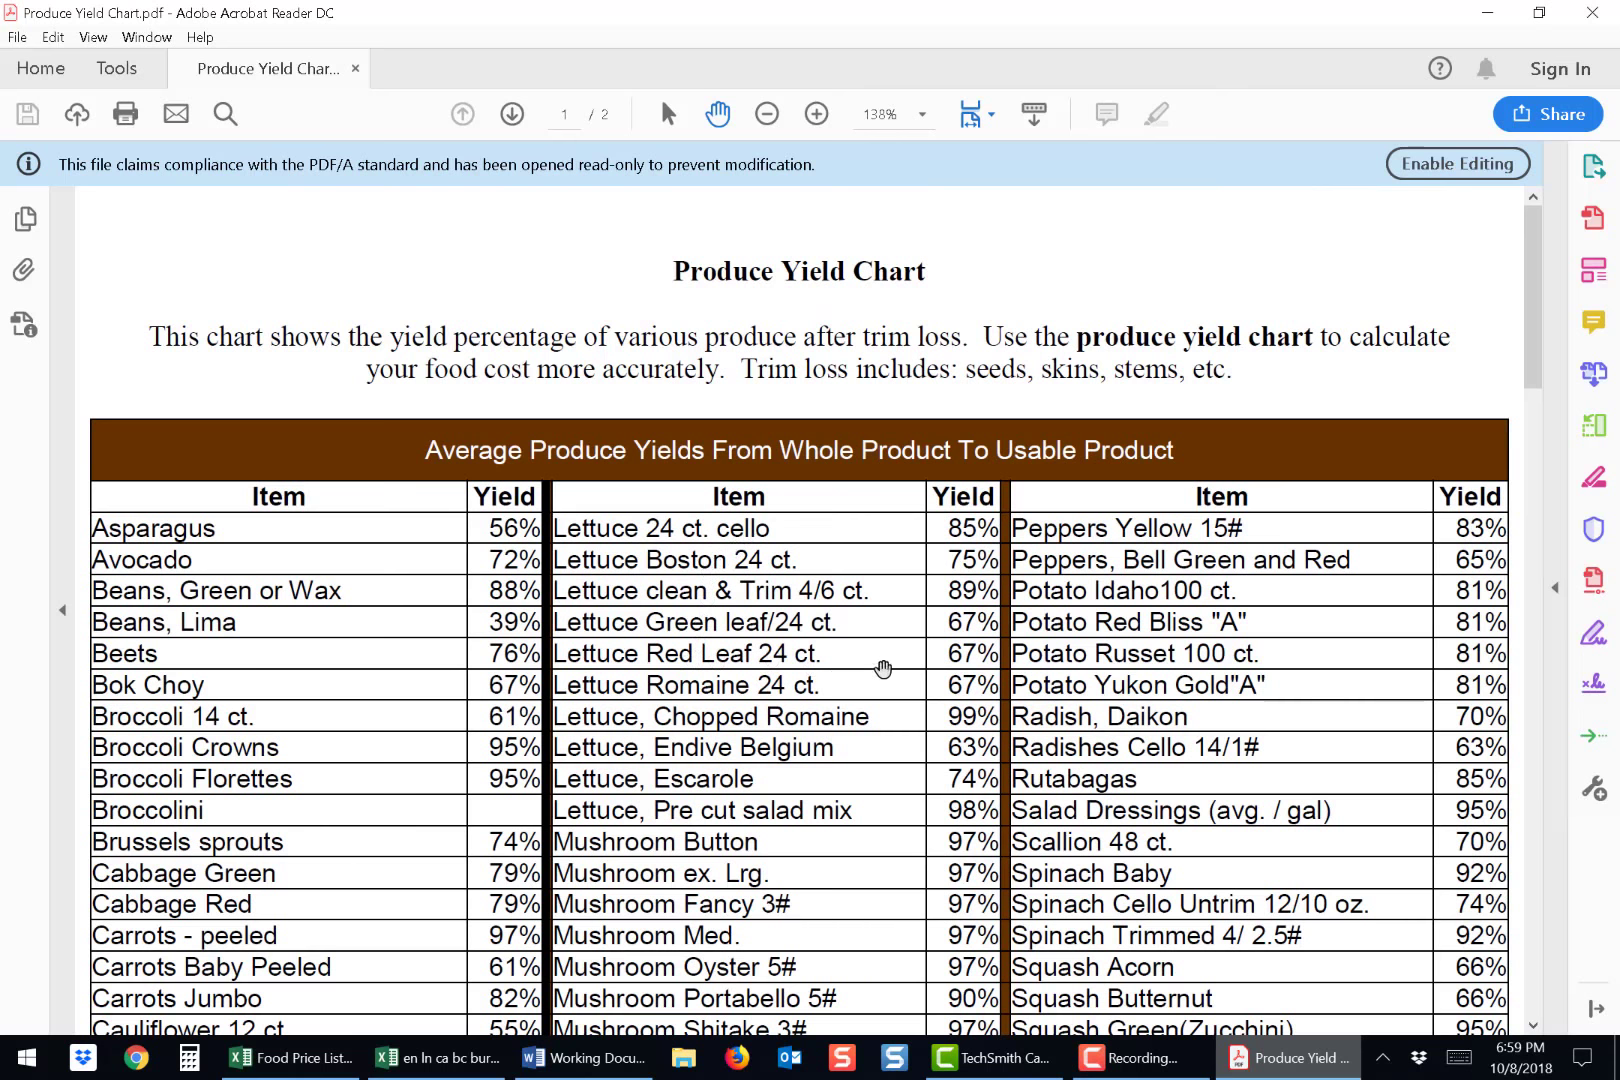
click(436, 1060)
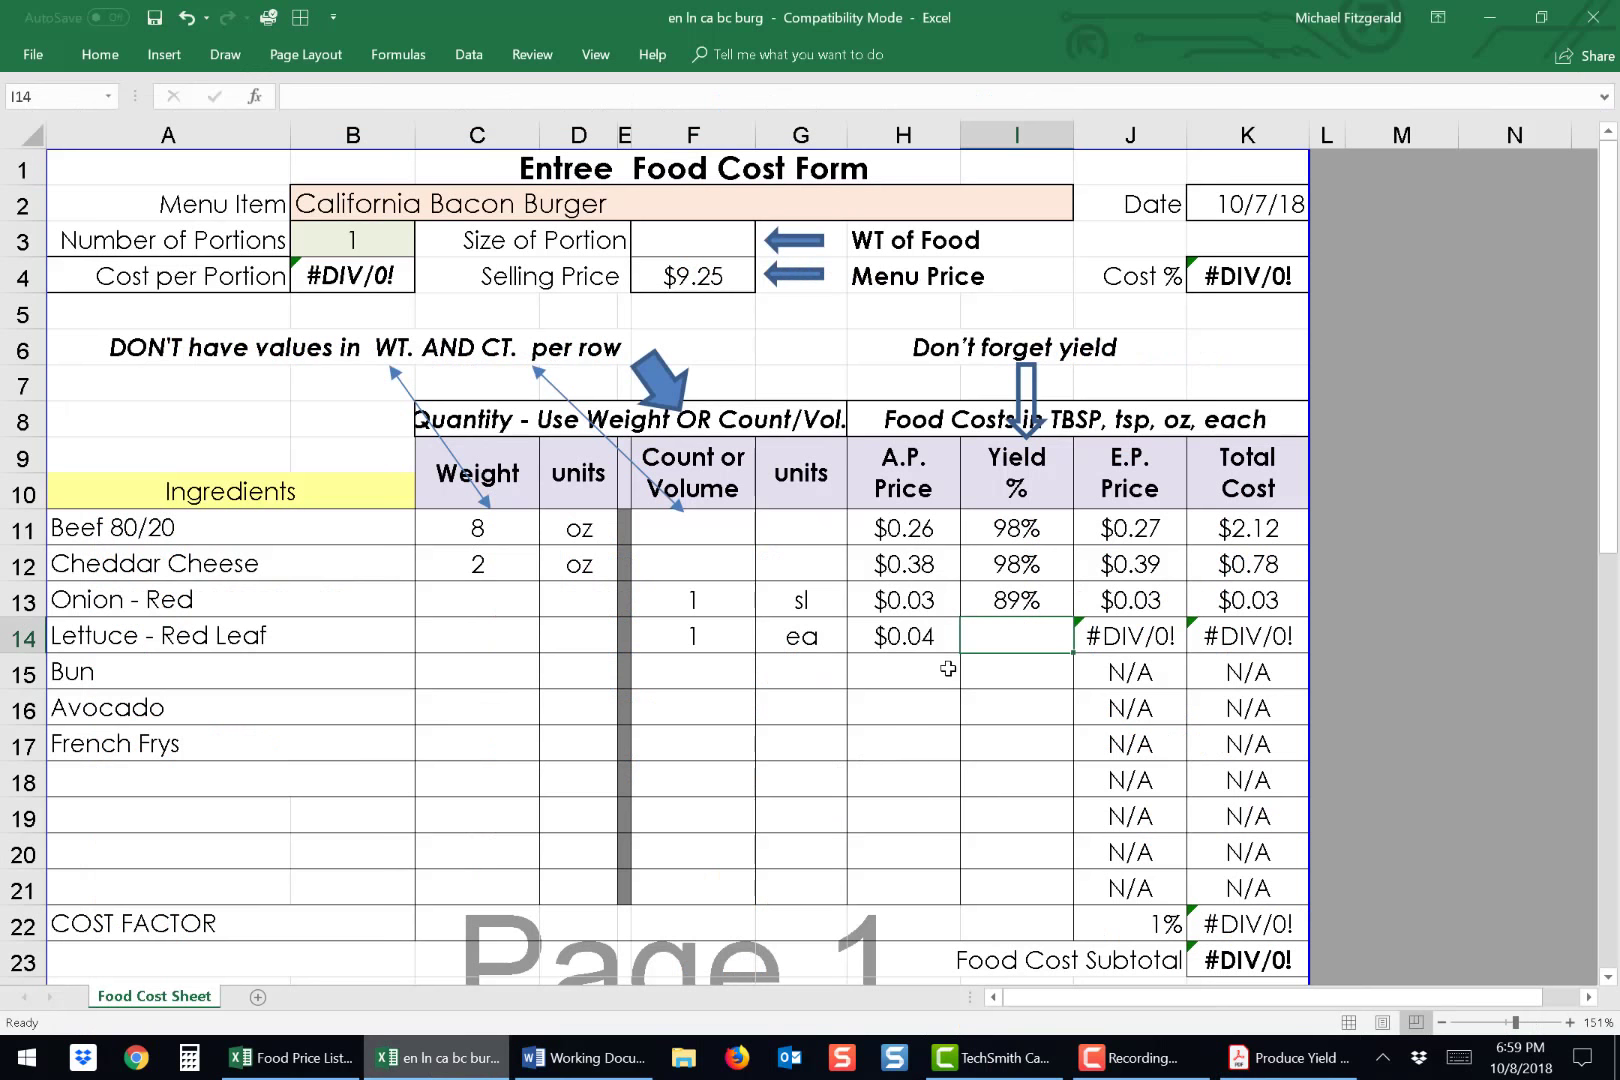
text(67)
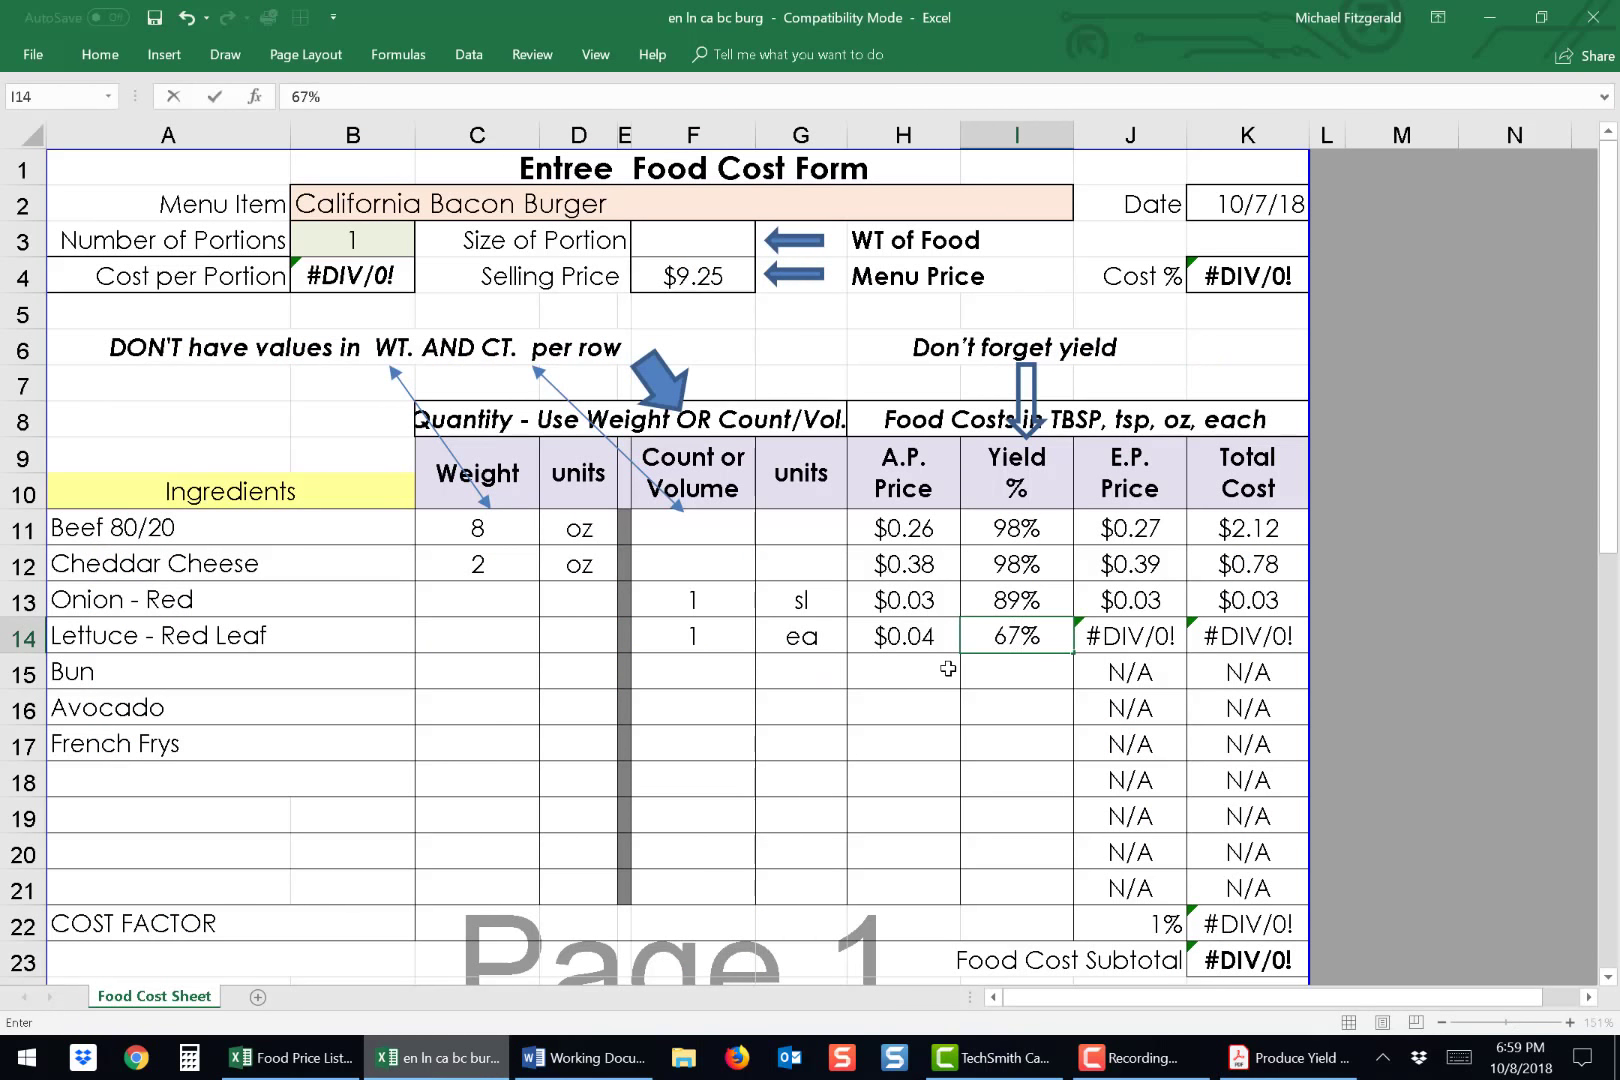
click(725, 675)
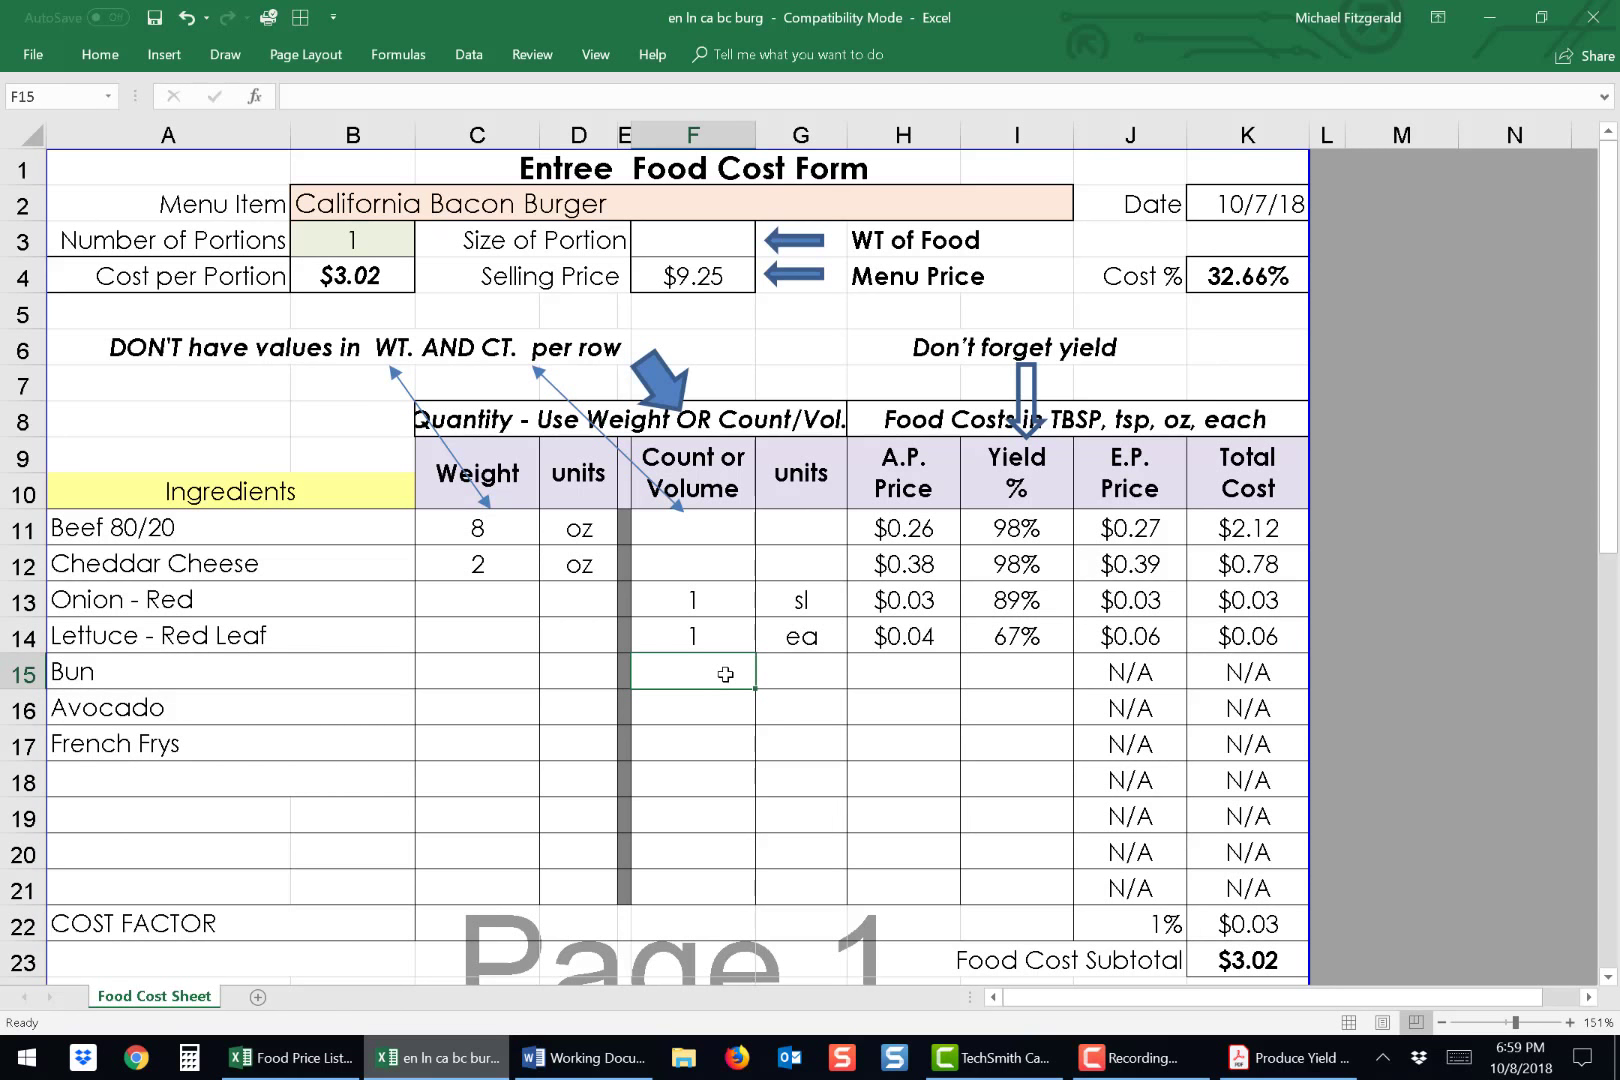
Enter a count of 1 with the unit ea for the Bun ingredient.
text(1)
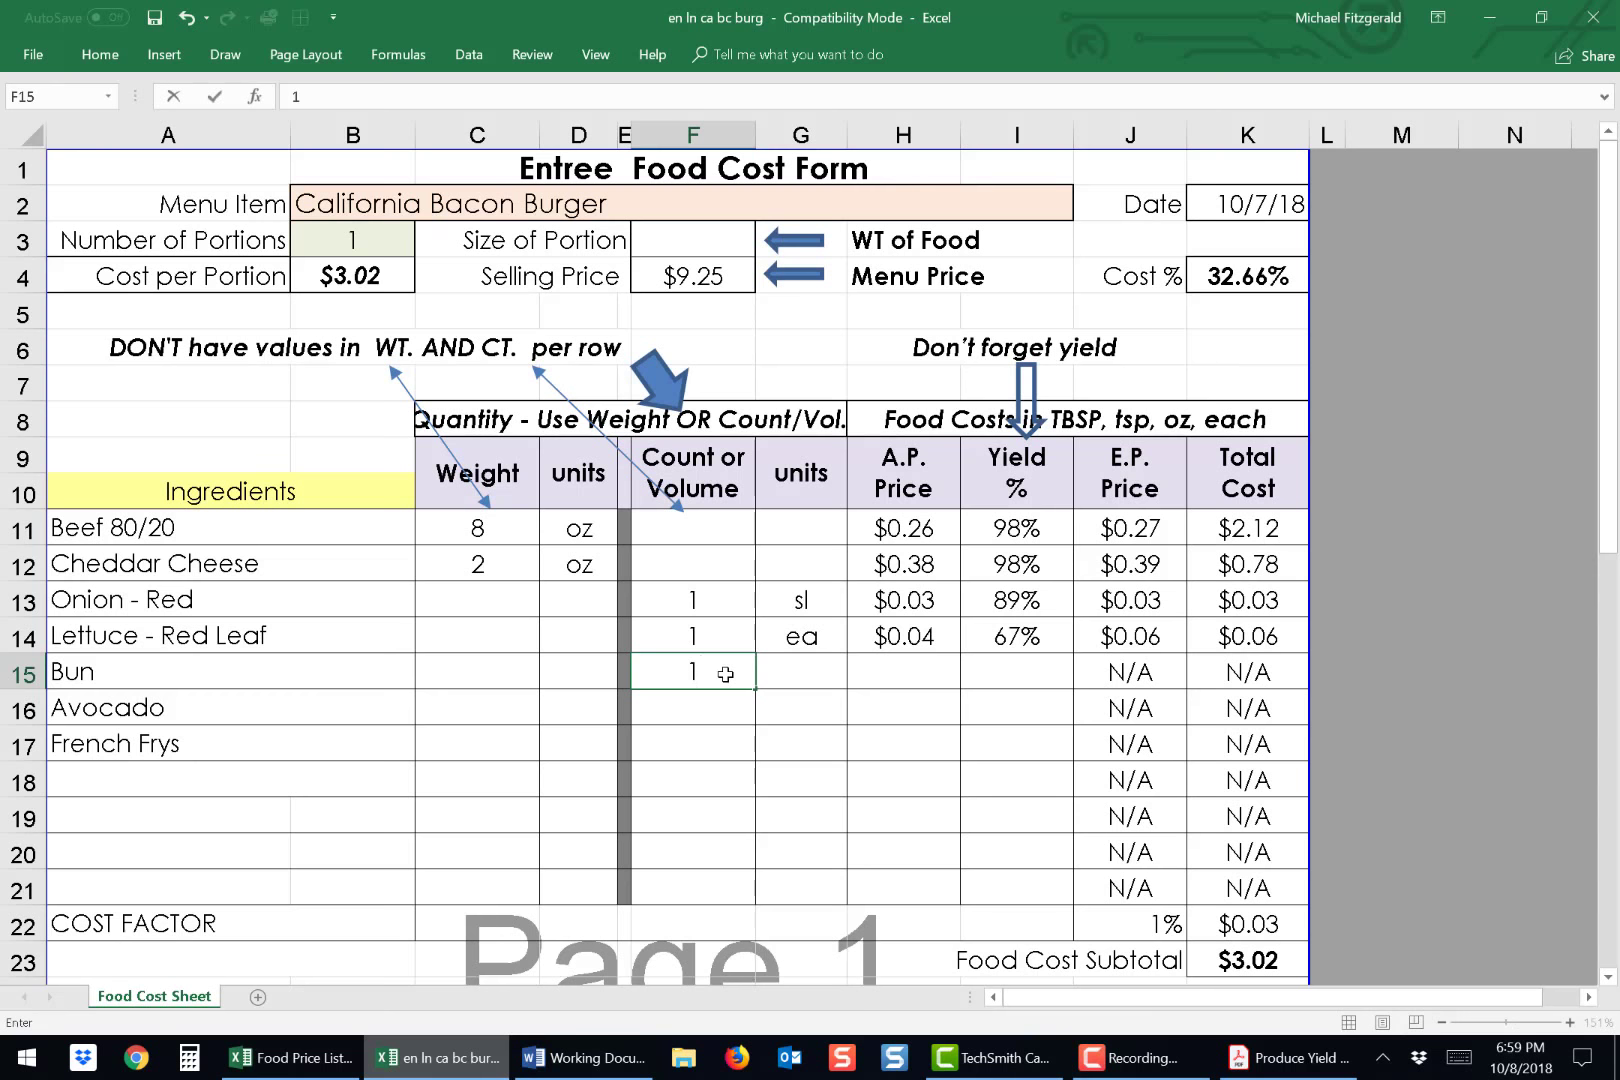
click(810, 661)
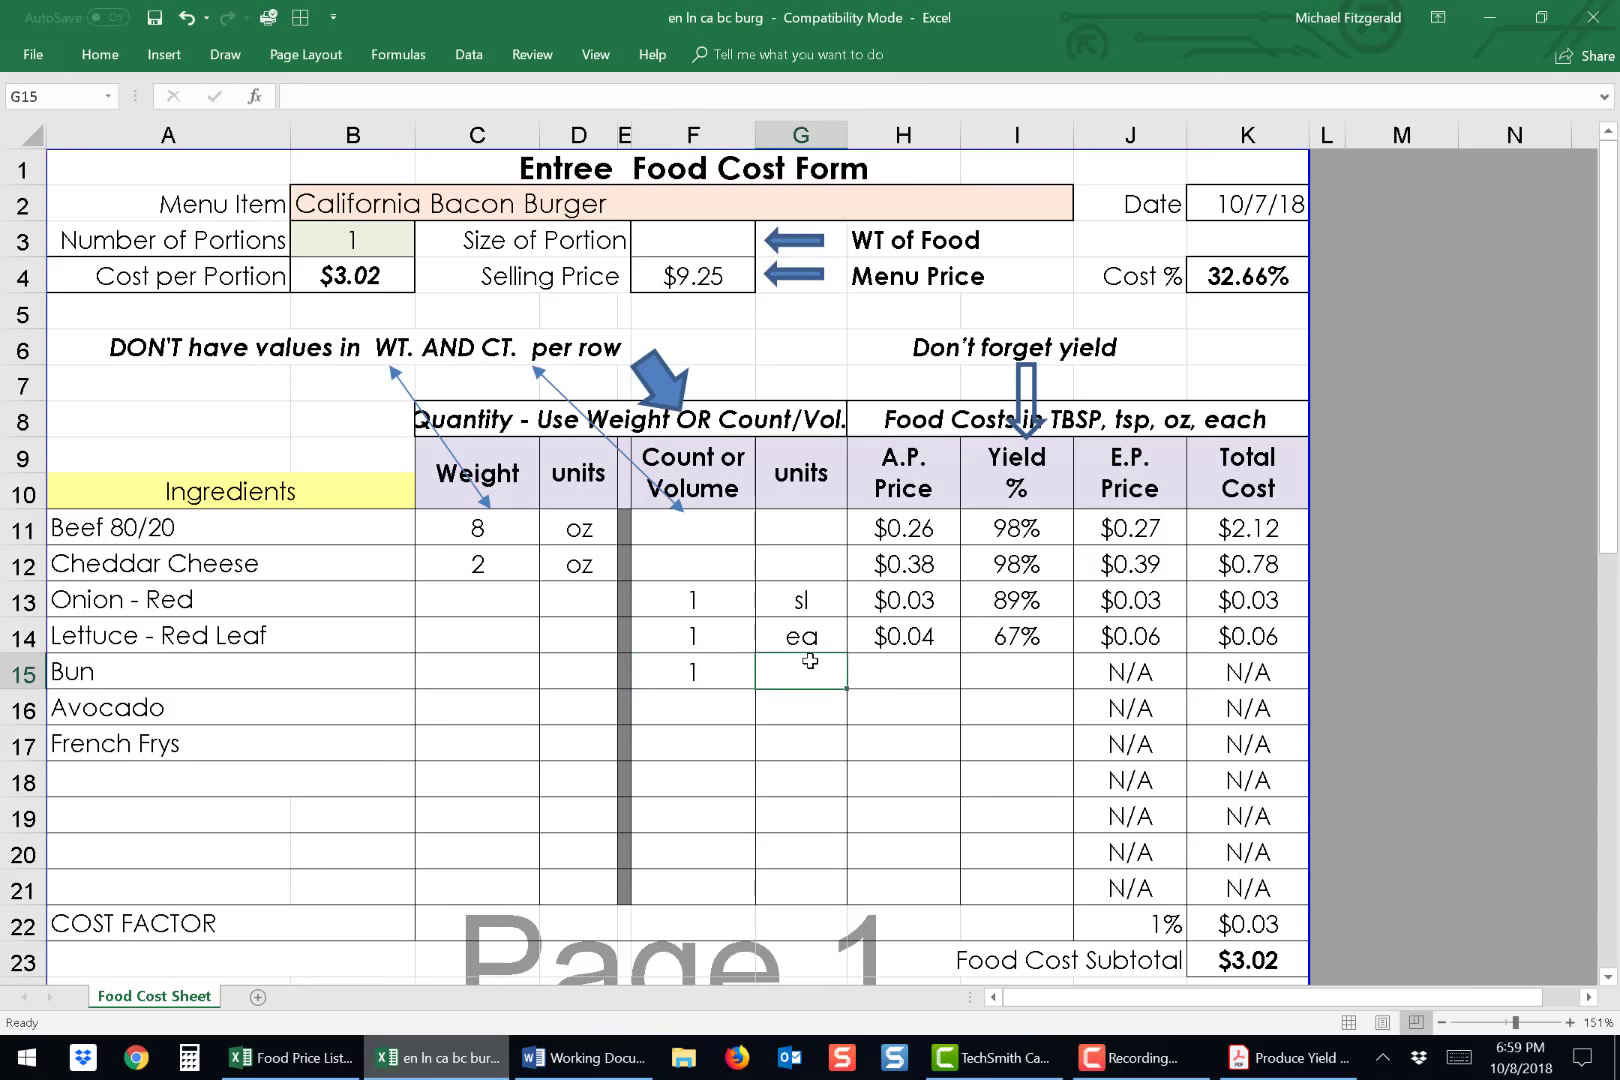
text(eaa)
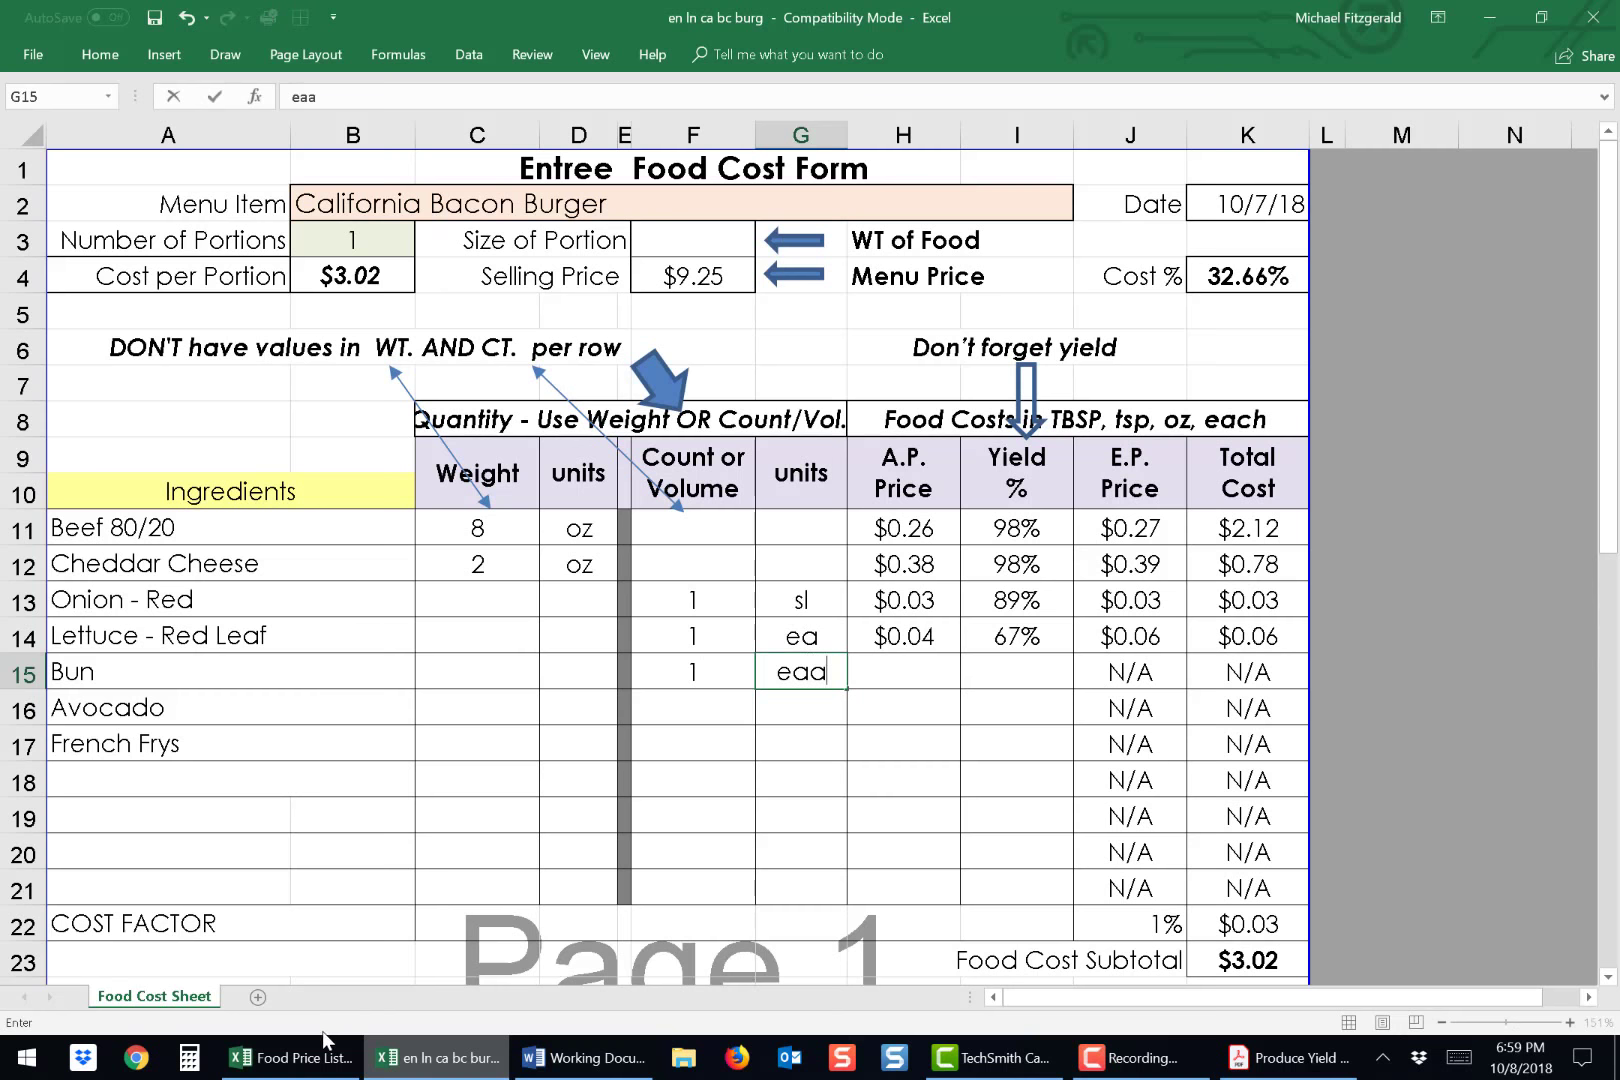
key(BackSpace)
Look up the burger roll price in the Food Price List and enter a .26 A.P. price and 100% yield for the Bun.
click(285, 1068)
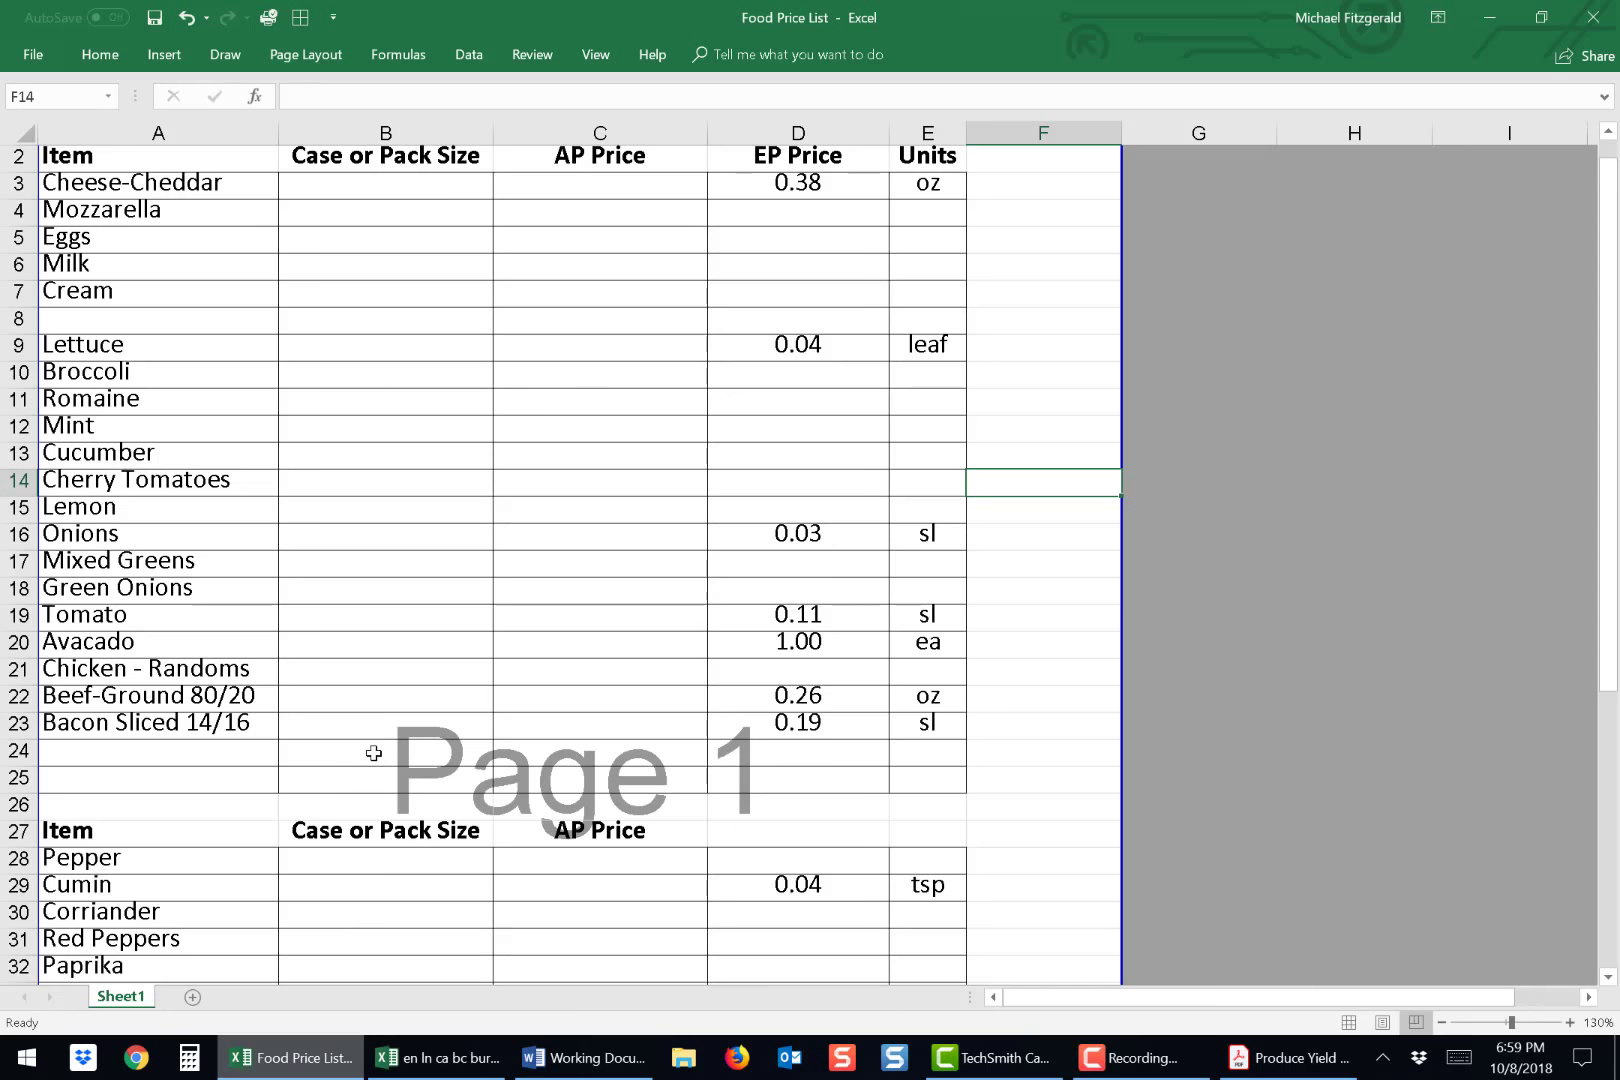
scroll(373, 753, down, 6)
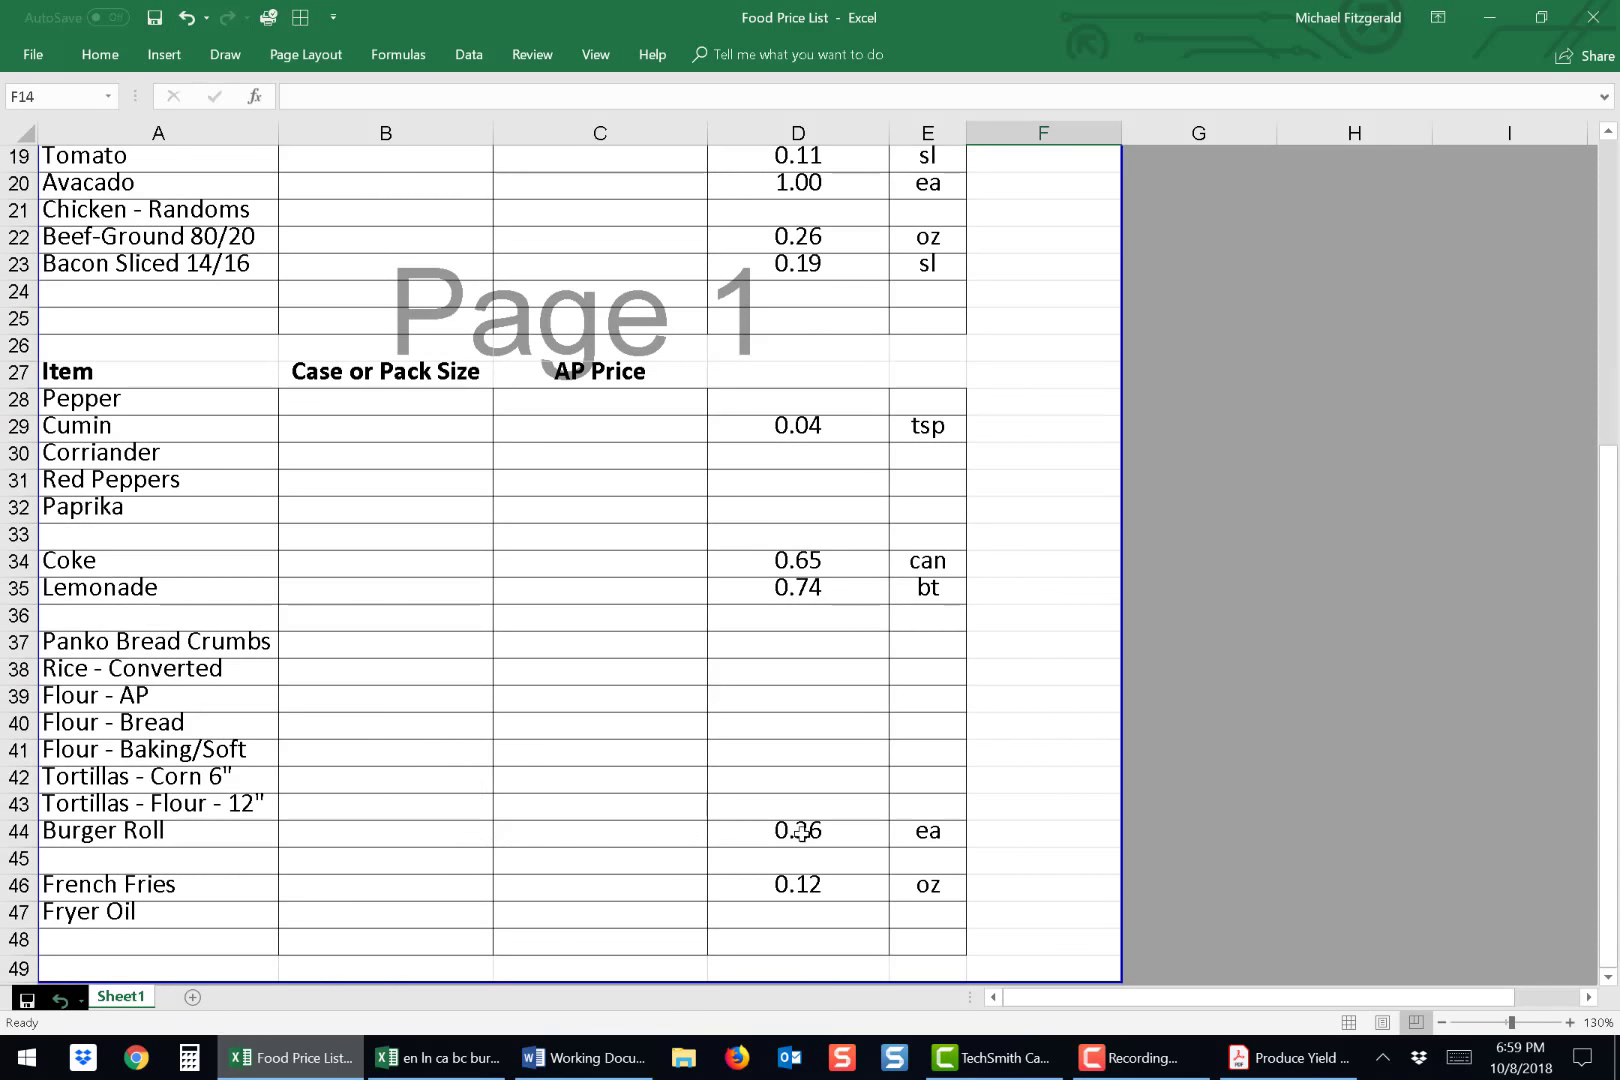
click(450, 1052)
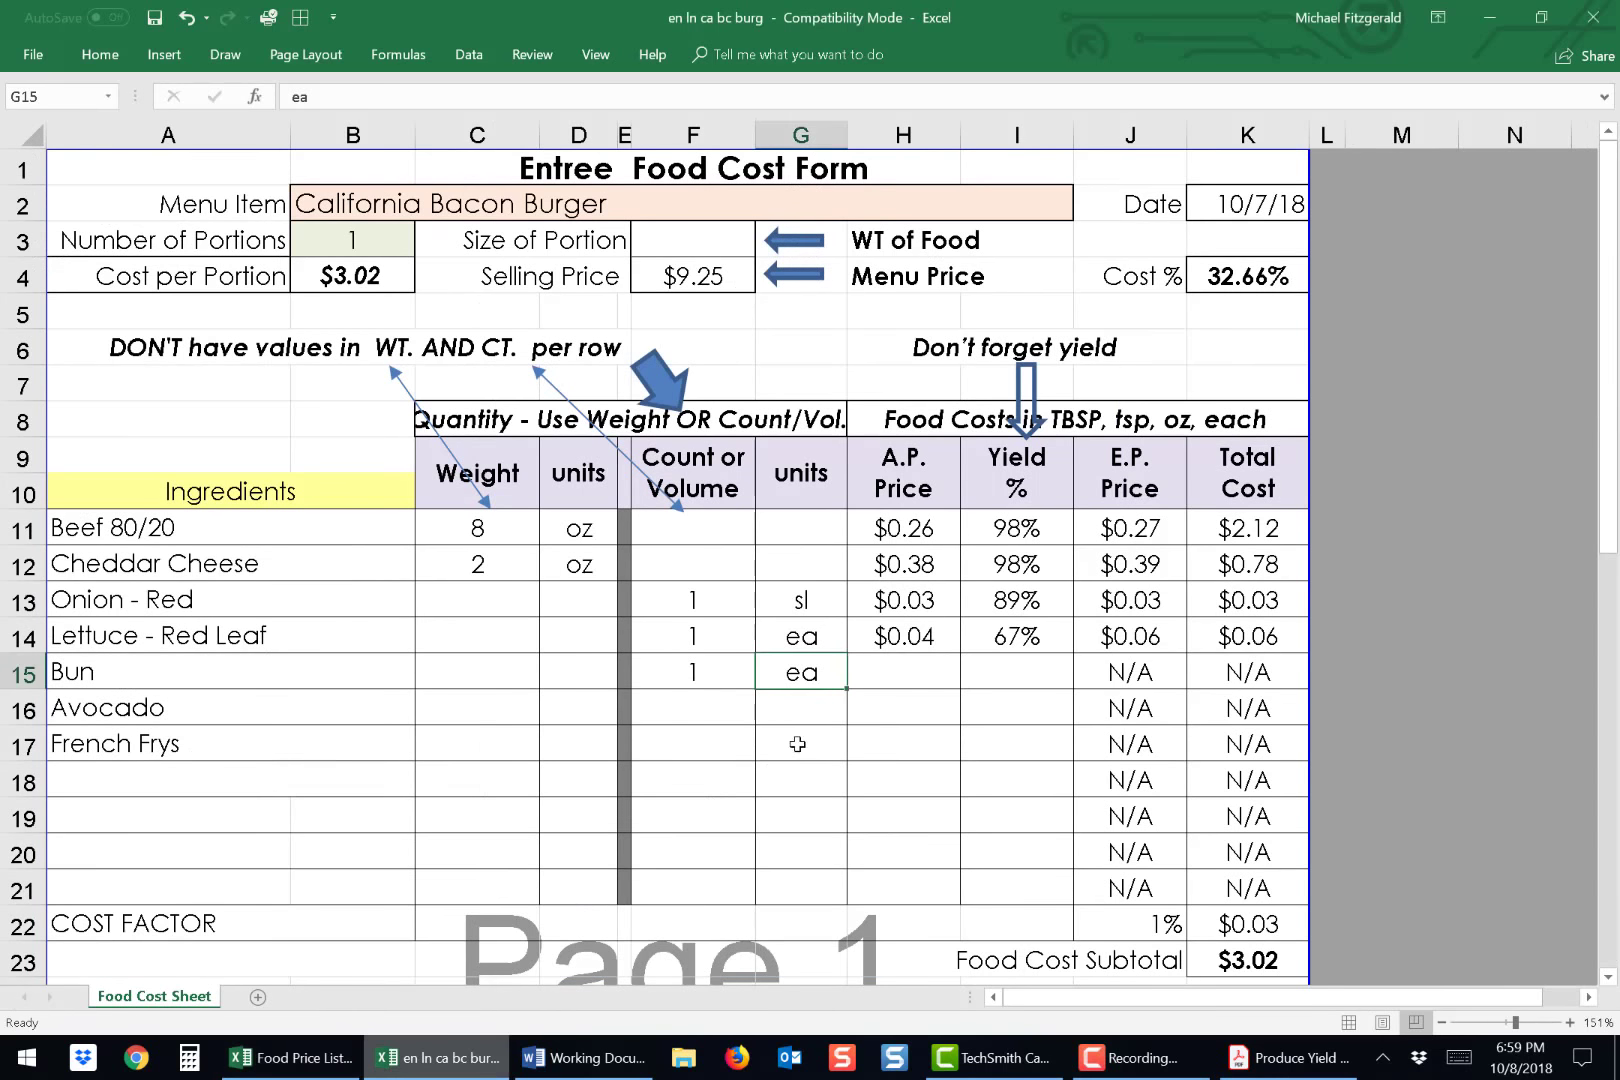
click(900, 668)
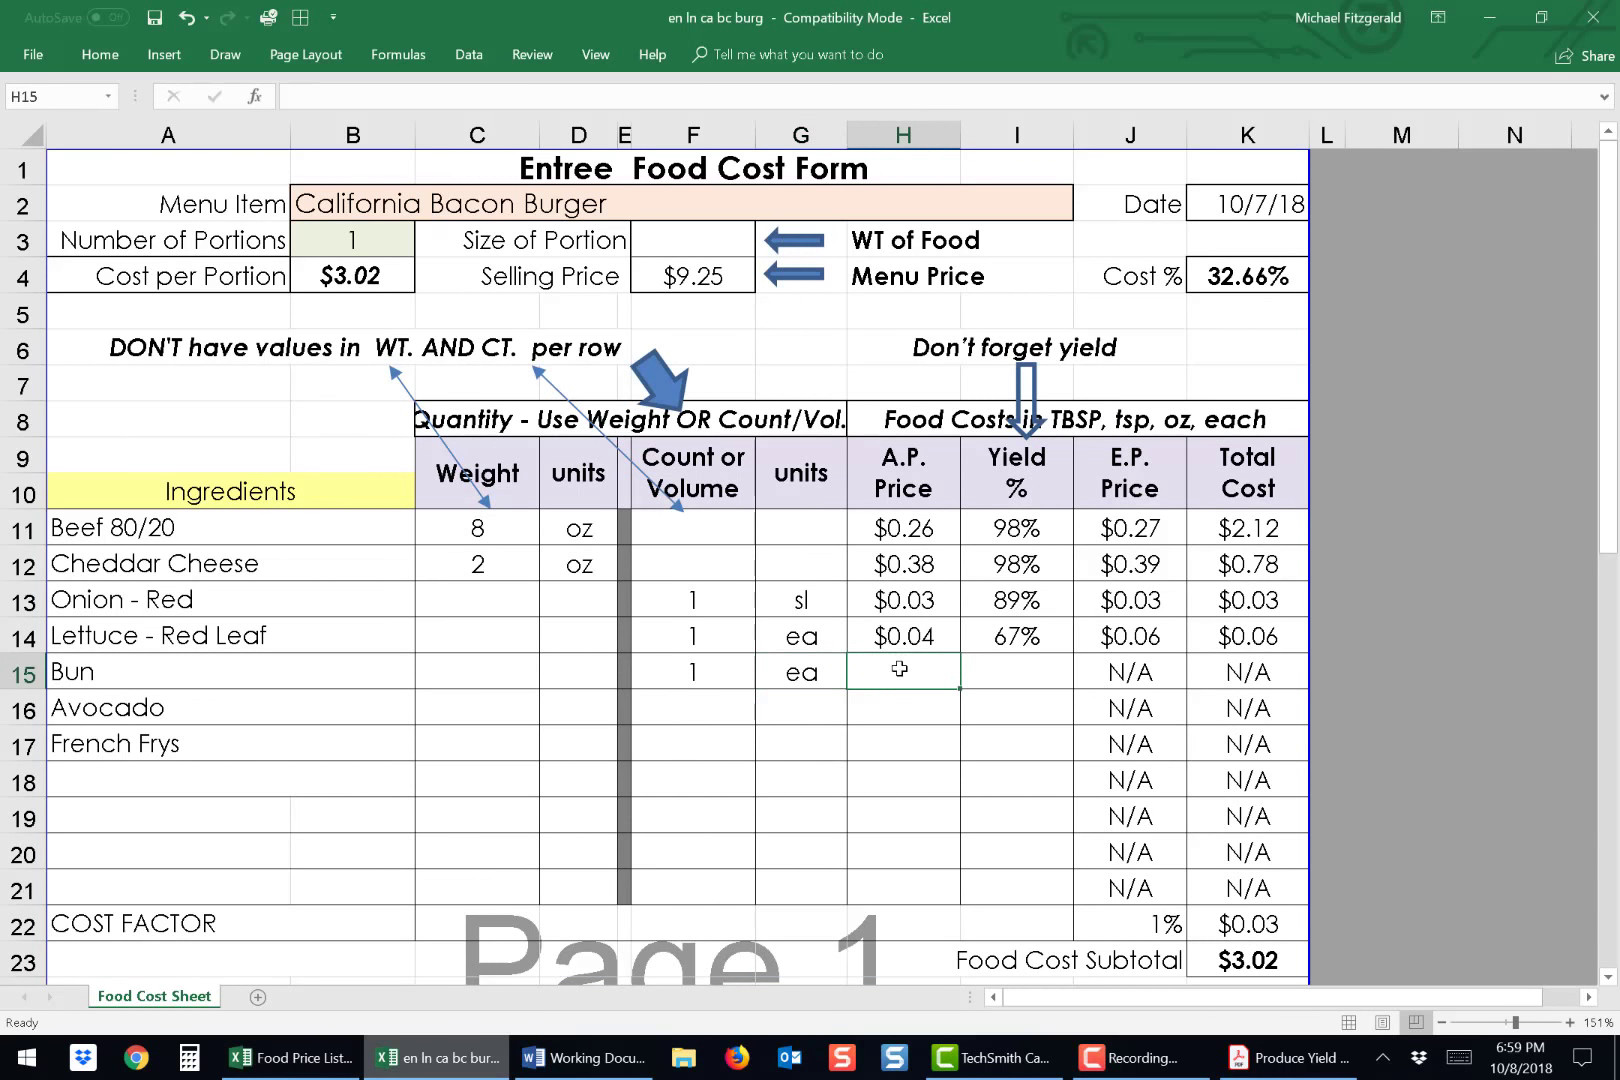
text(.2)
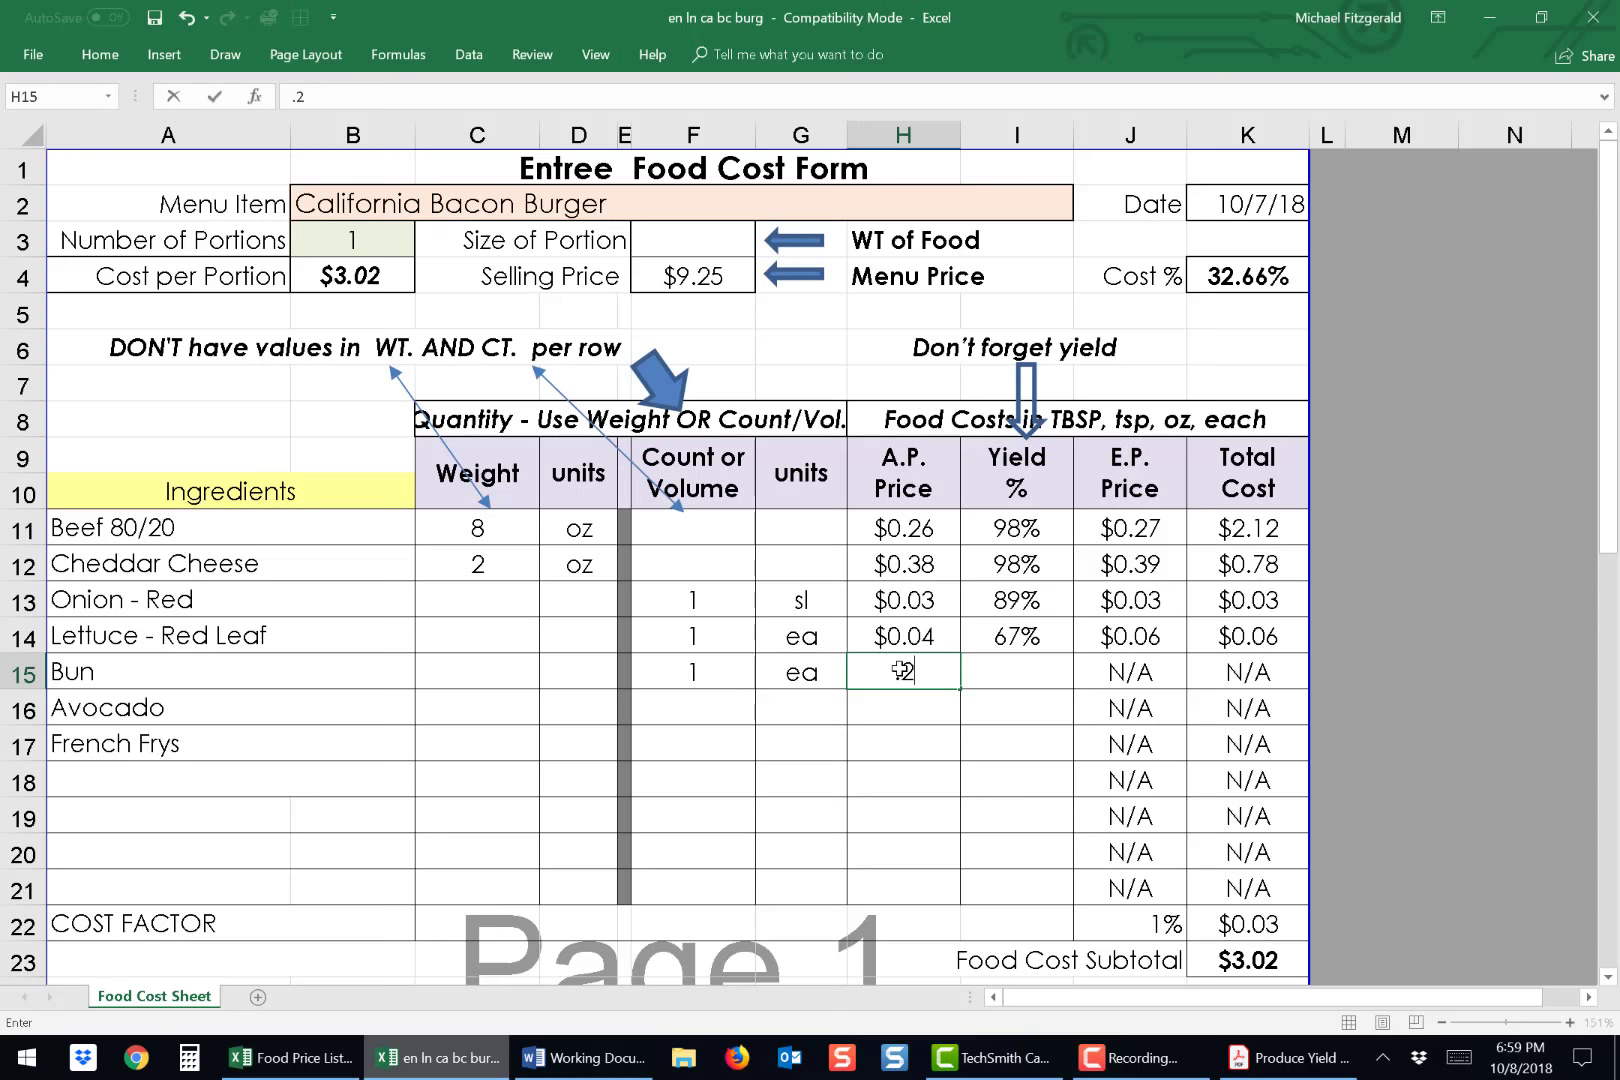
text(6)
click(1019, 672)
text(100)
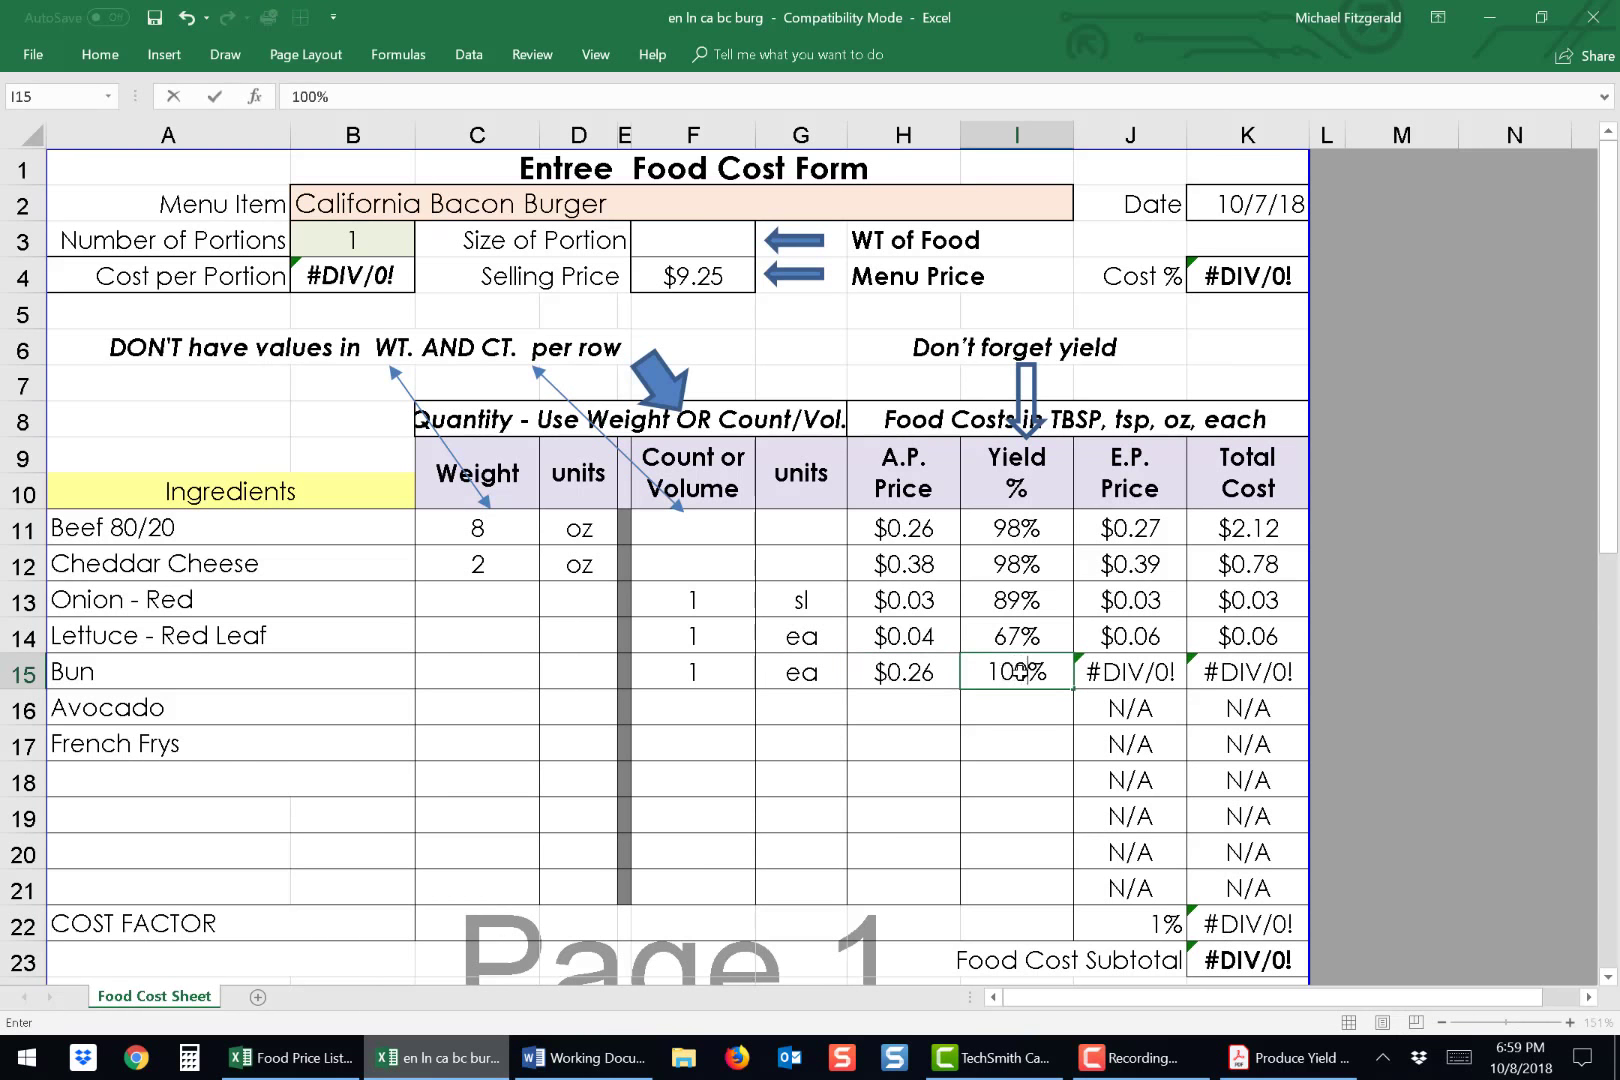
Enter a count of .25 with the unit ea for the Avocado ingredient.
click(688, 705)
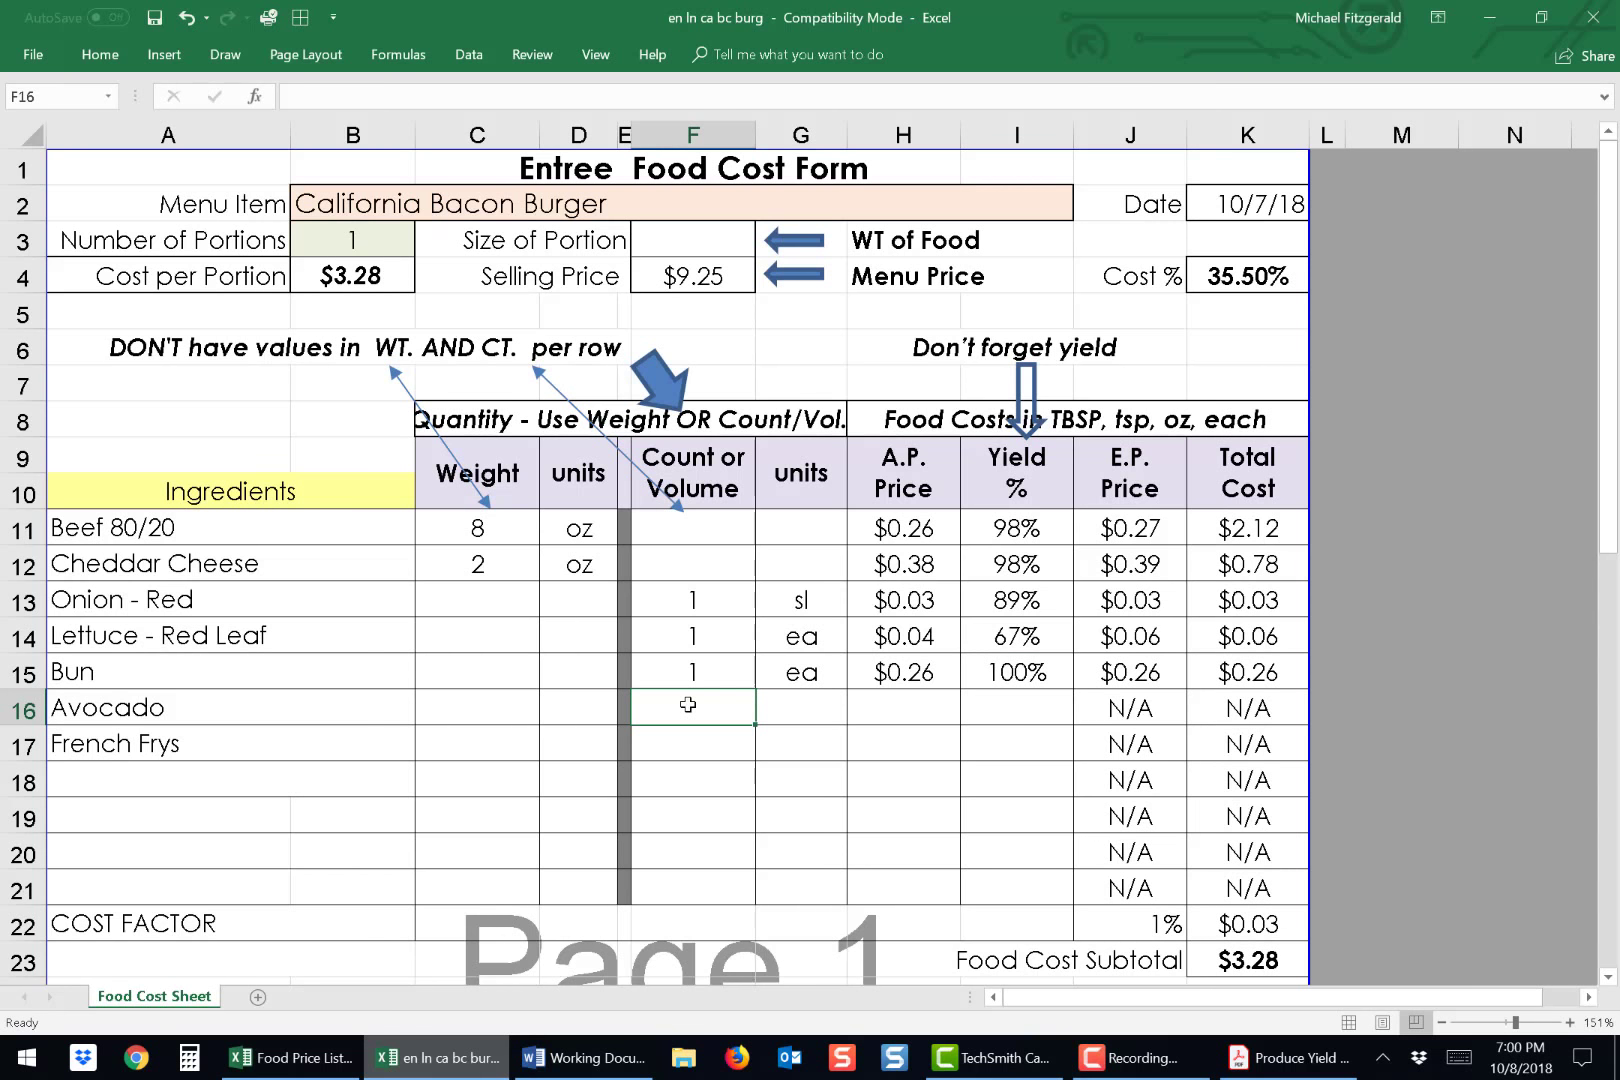
text(.)
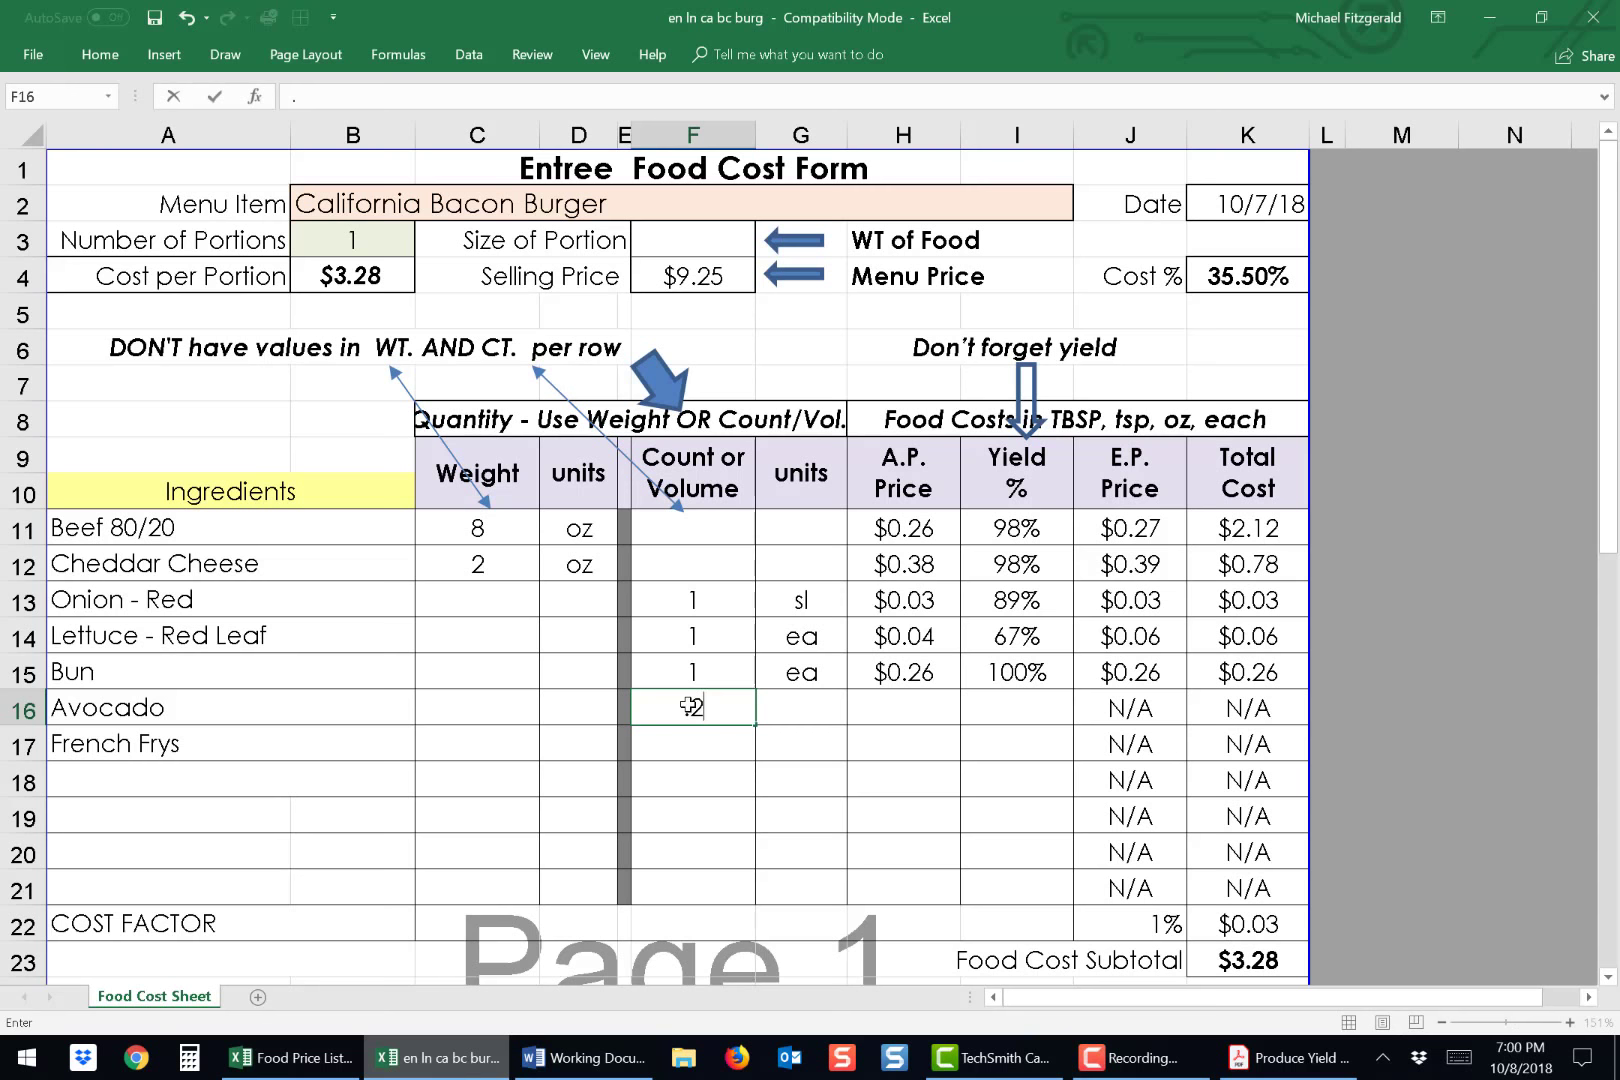
text(25)
click(808, 705)
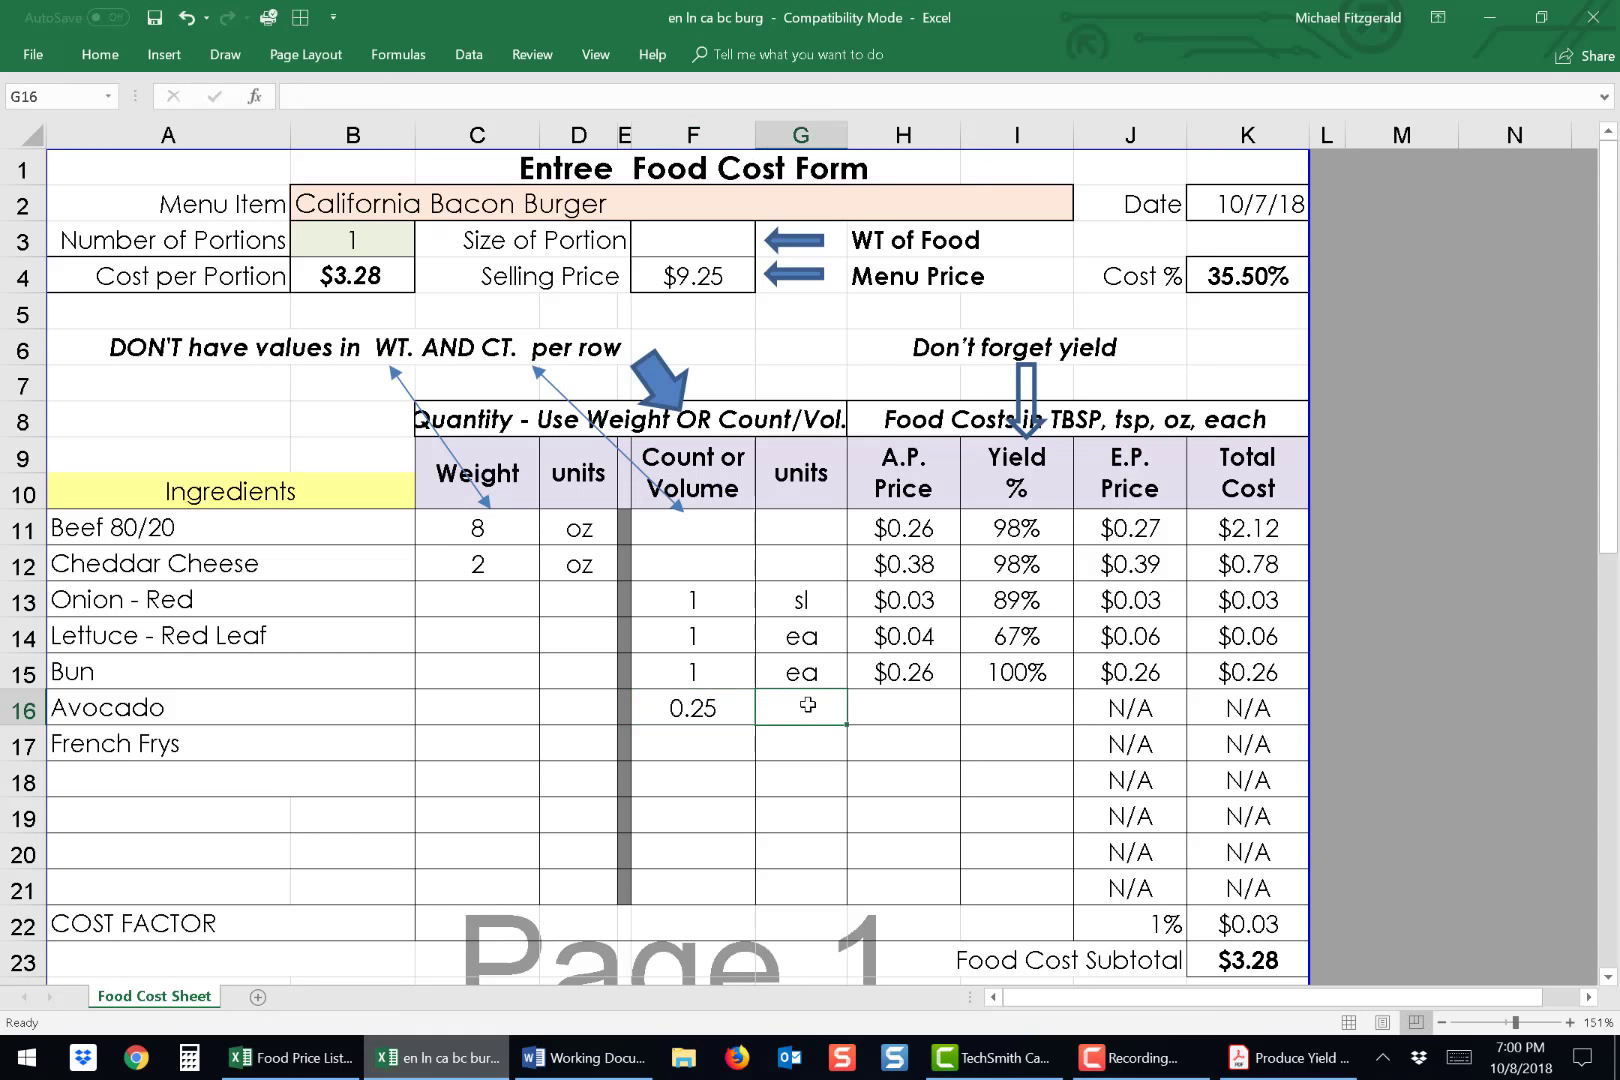
text(ea)
key(Tab)
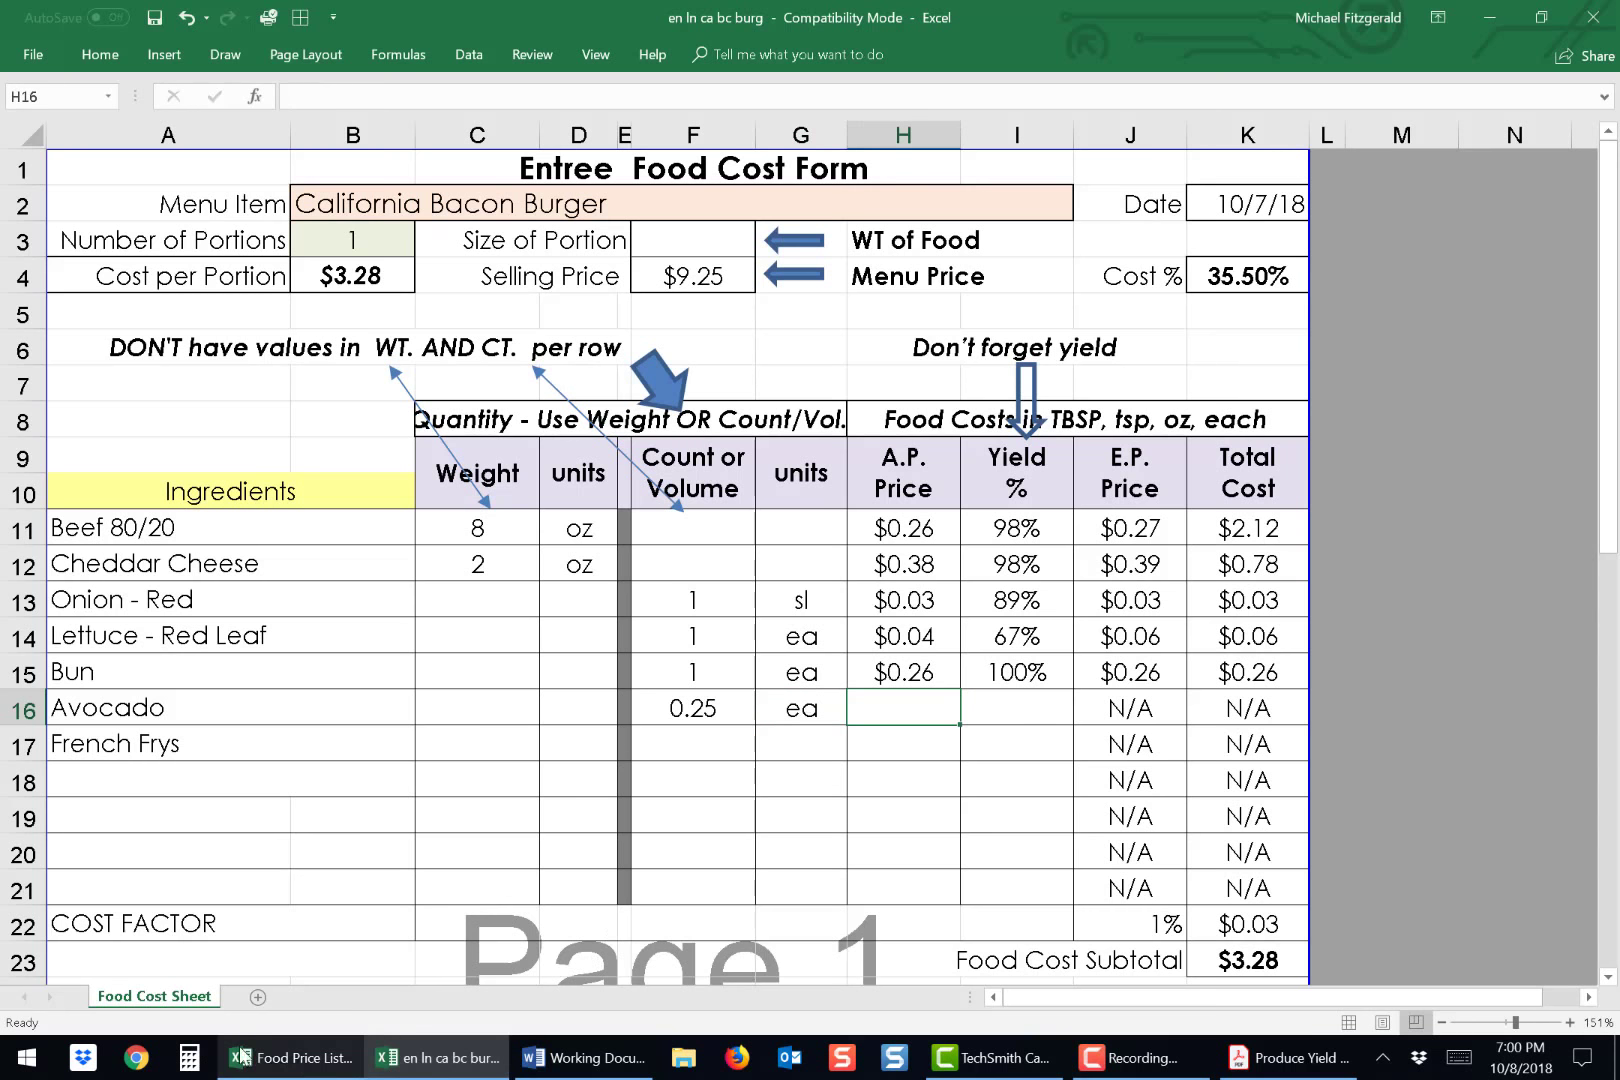
Look up the avocado price in the Food Price List and enter a 1.00 A.P. price and 100% yield for the Avocado.
click(296, 1062)
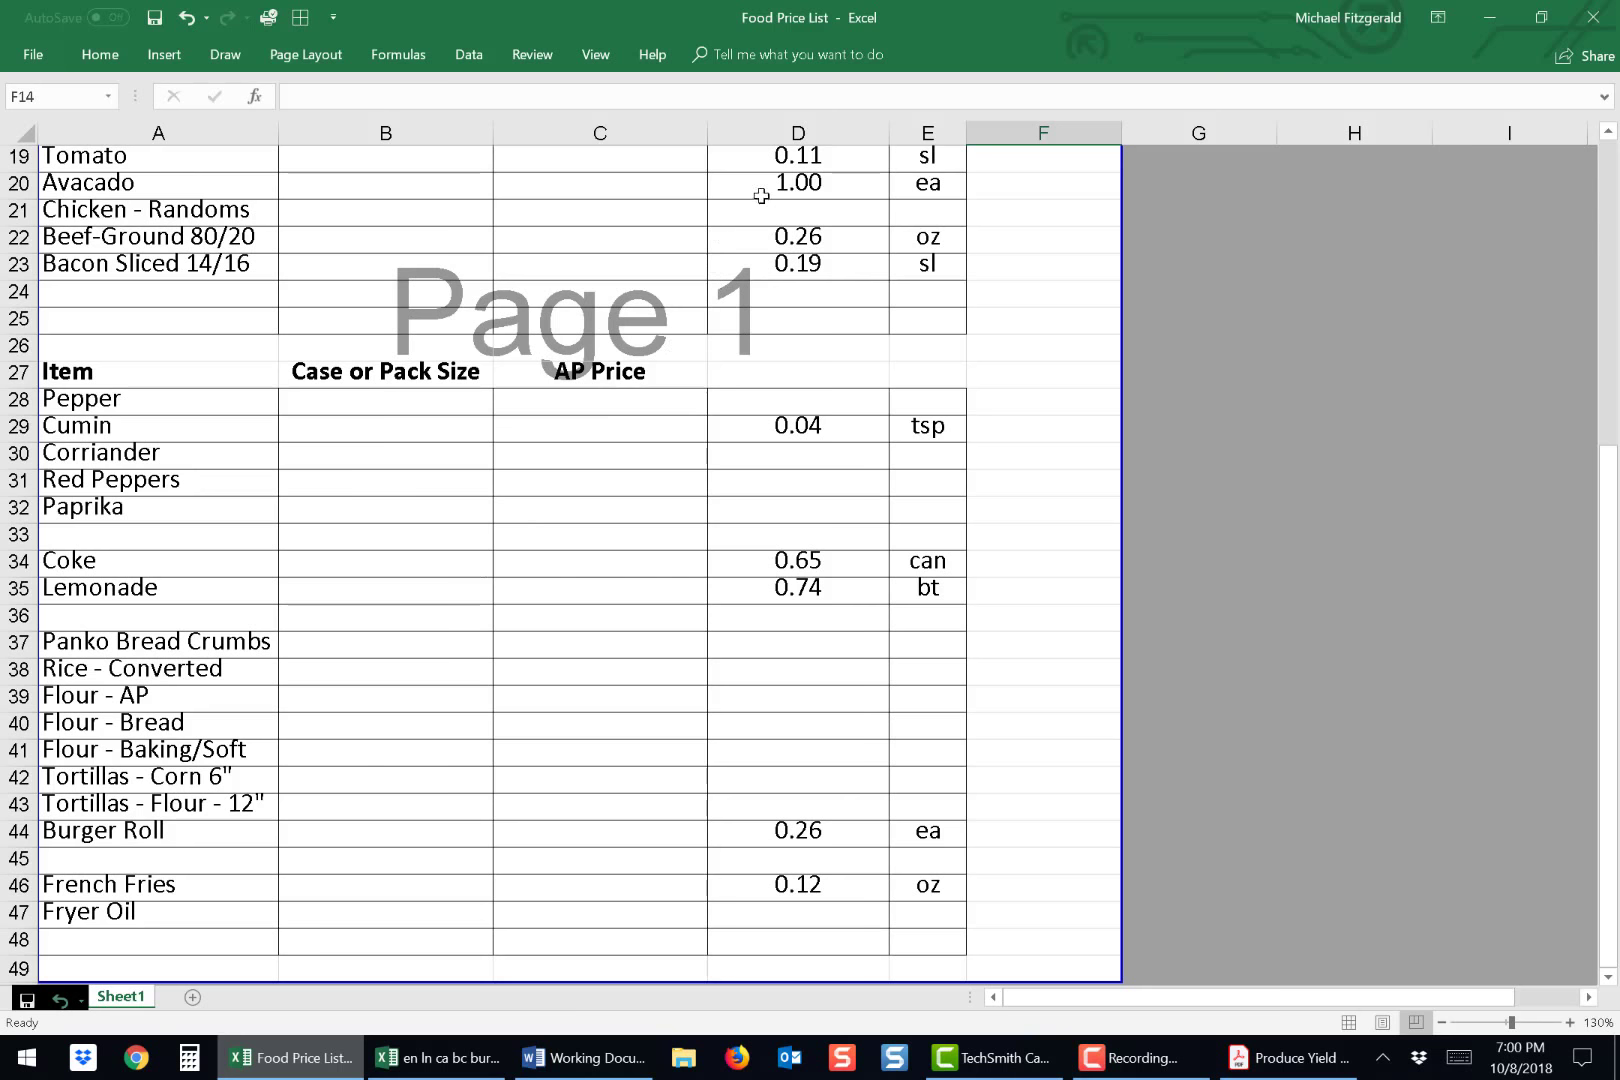
scroll(903, 258, up, 3)
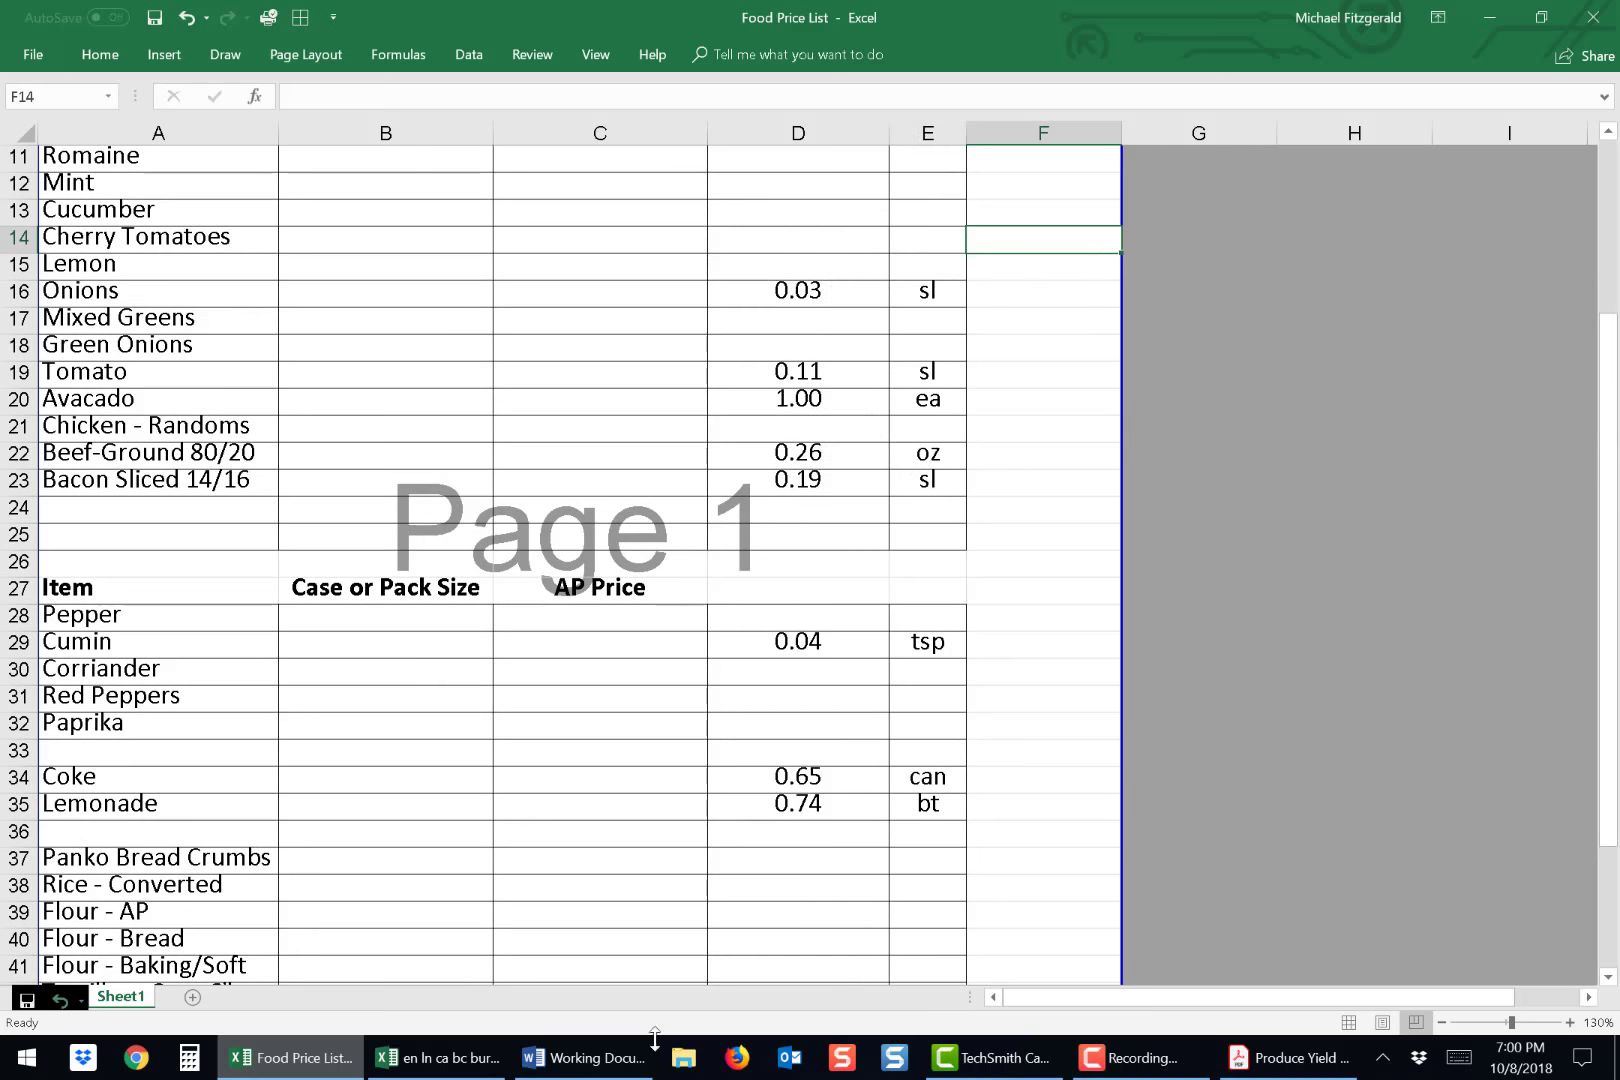
click(453, 1062)
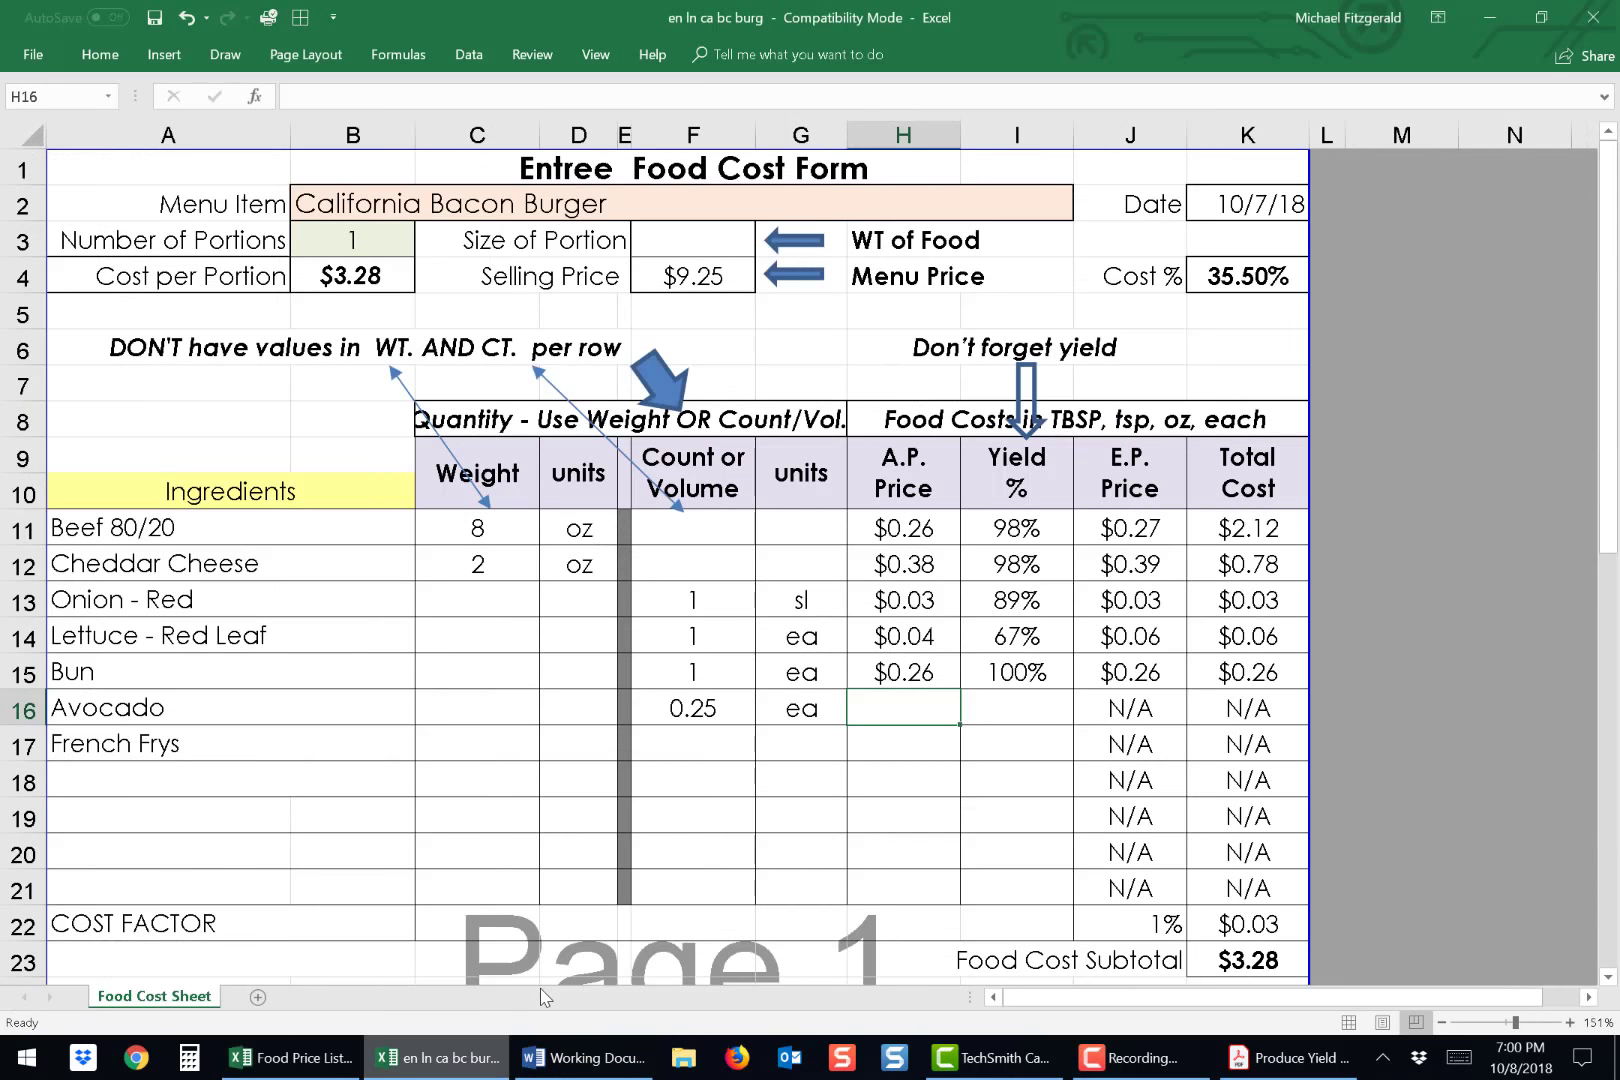
text(1)
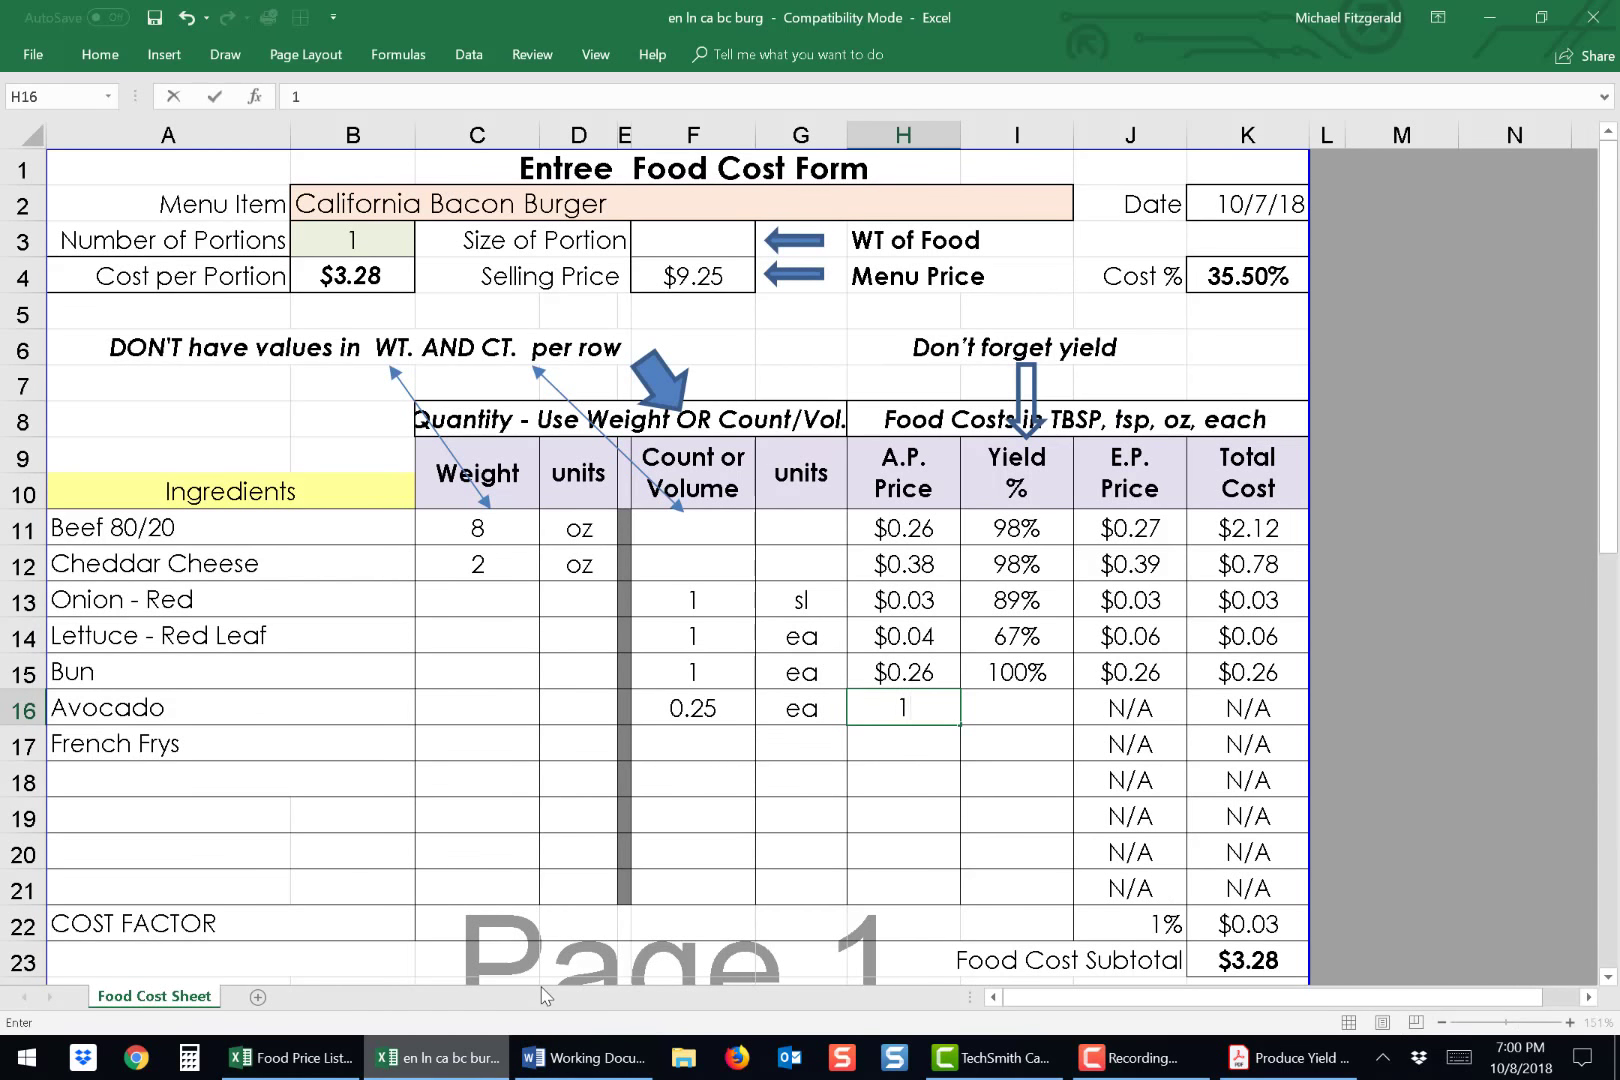
text(.)
key(Tab)
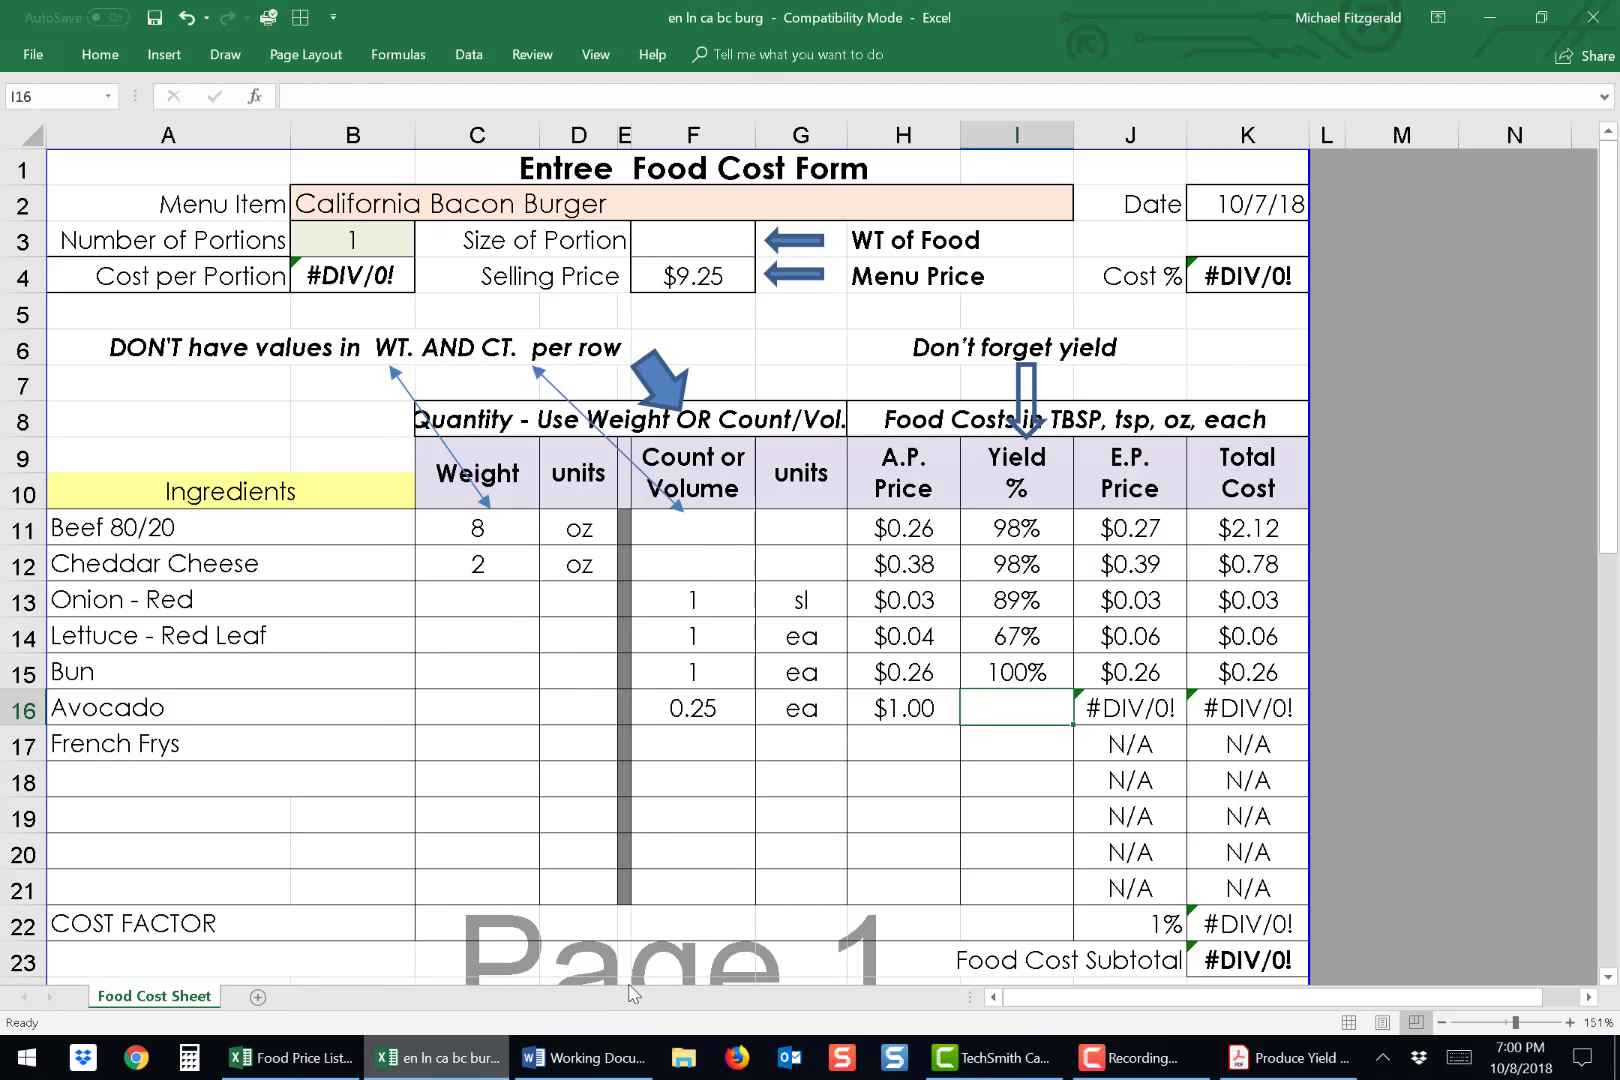
text(100)
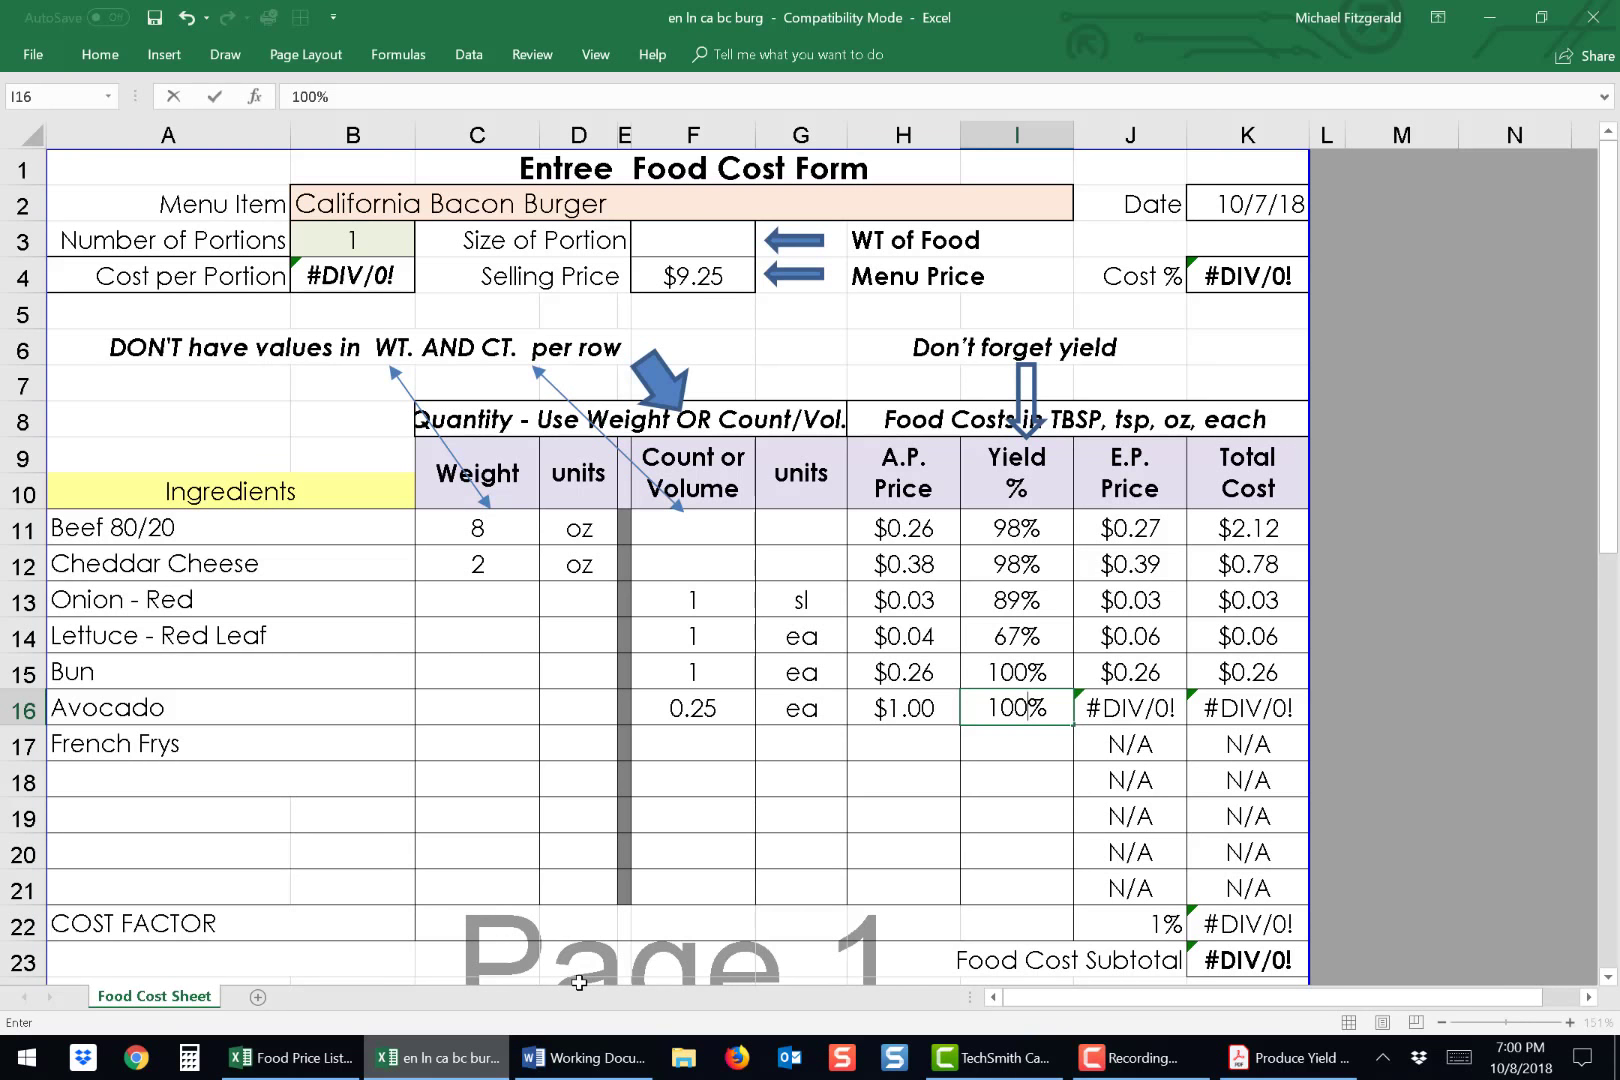
key(Tab)
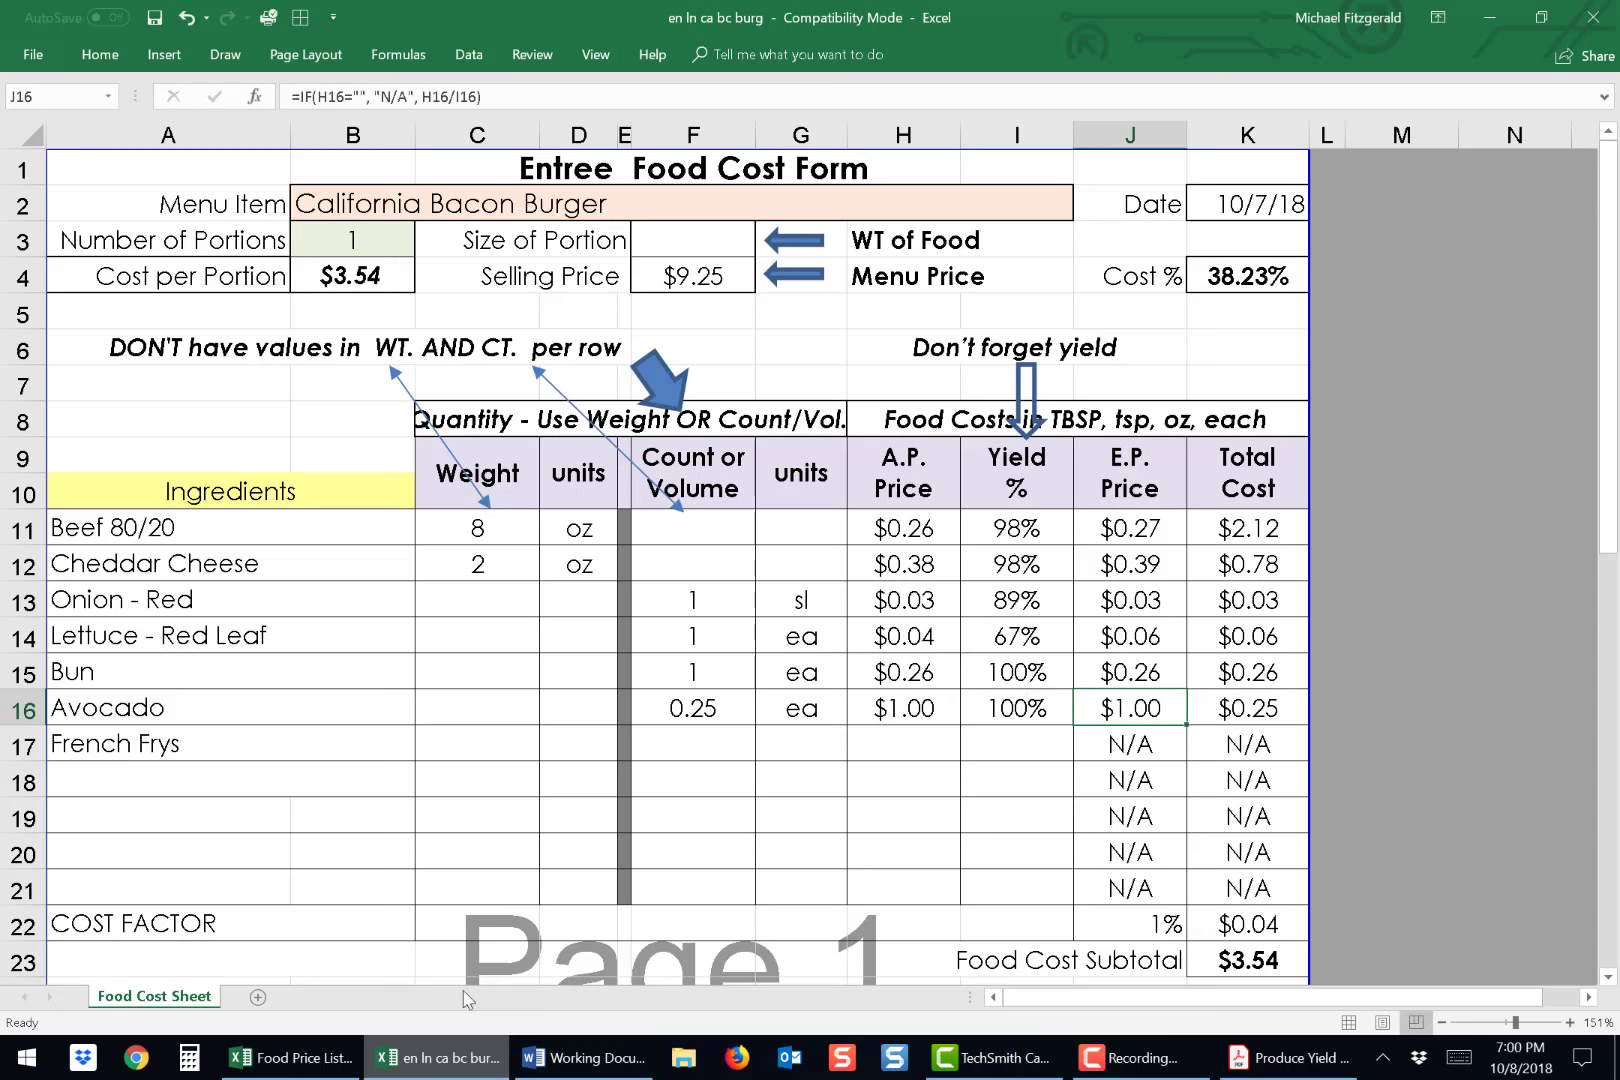
Check the French fries quantity in the Word working document and enter a weight of 4 oz for French Frys.
click(708, 738)
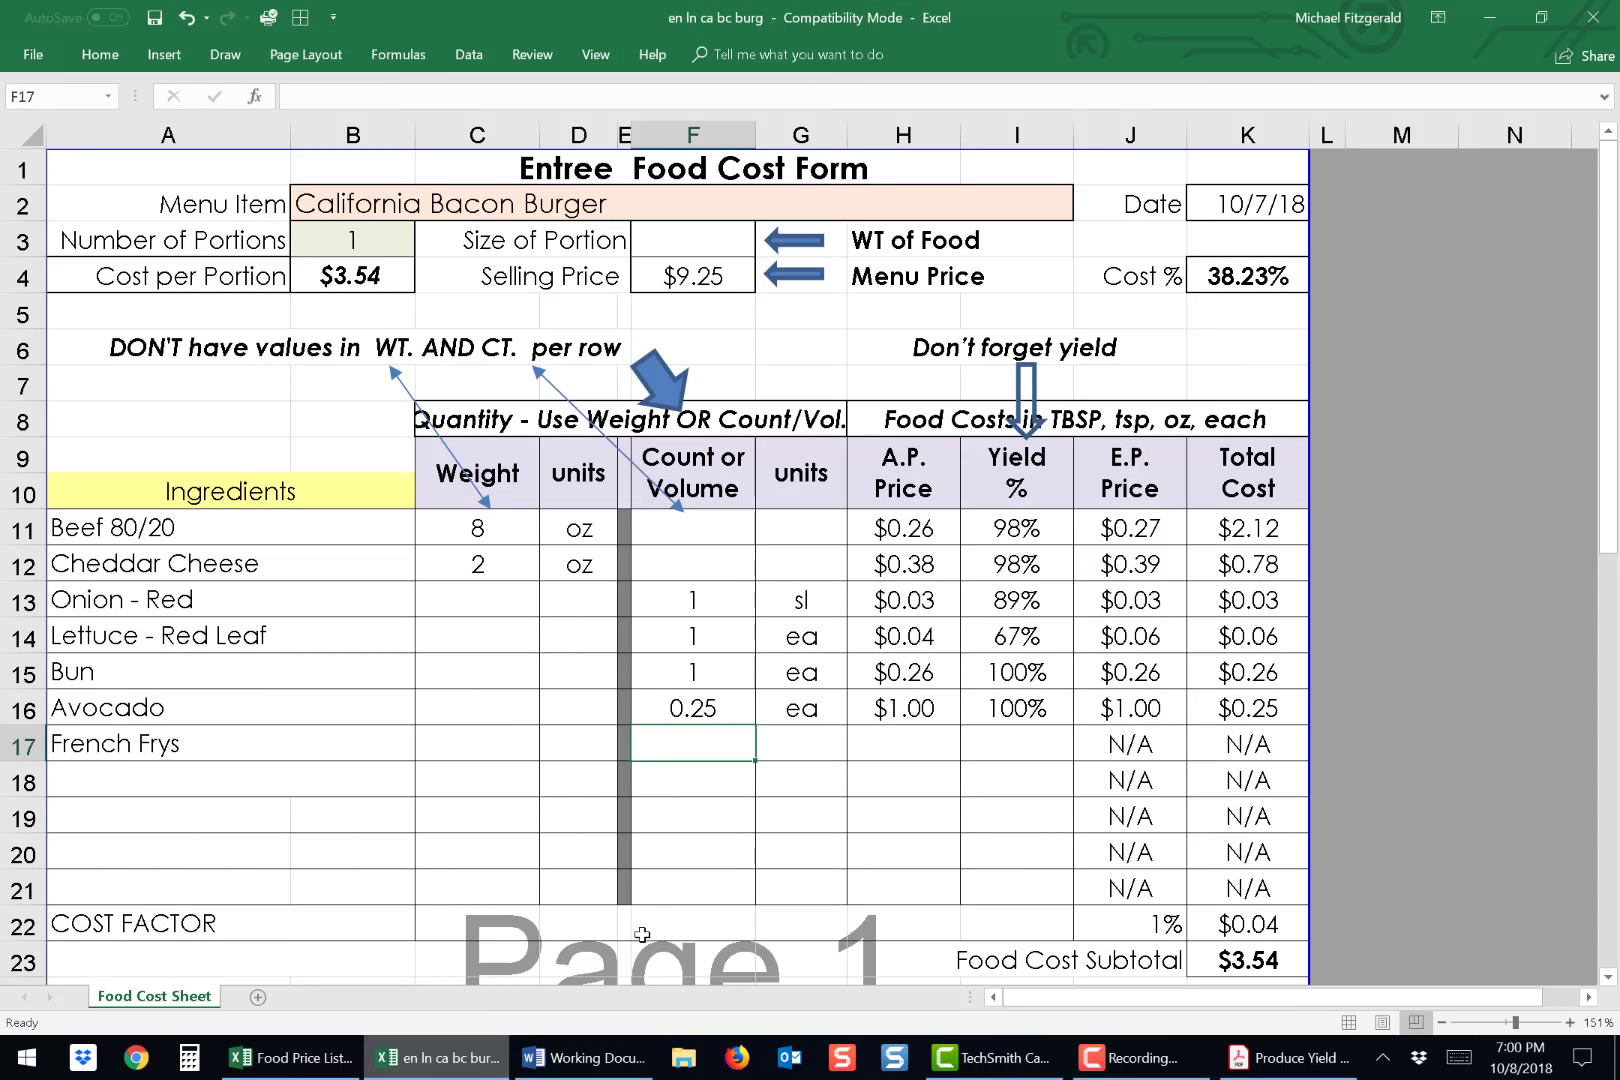
click(604, 1062)
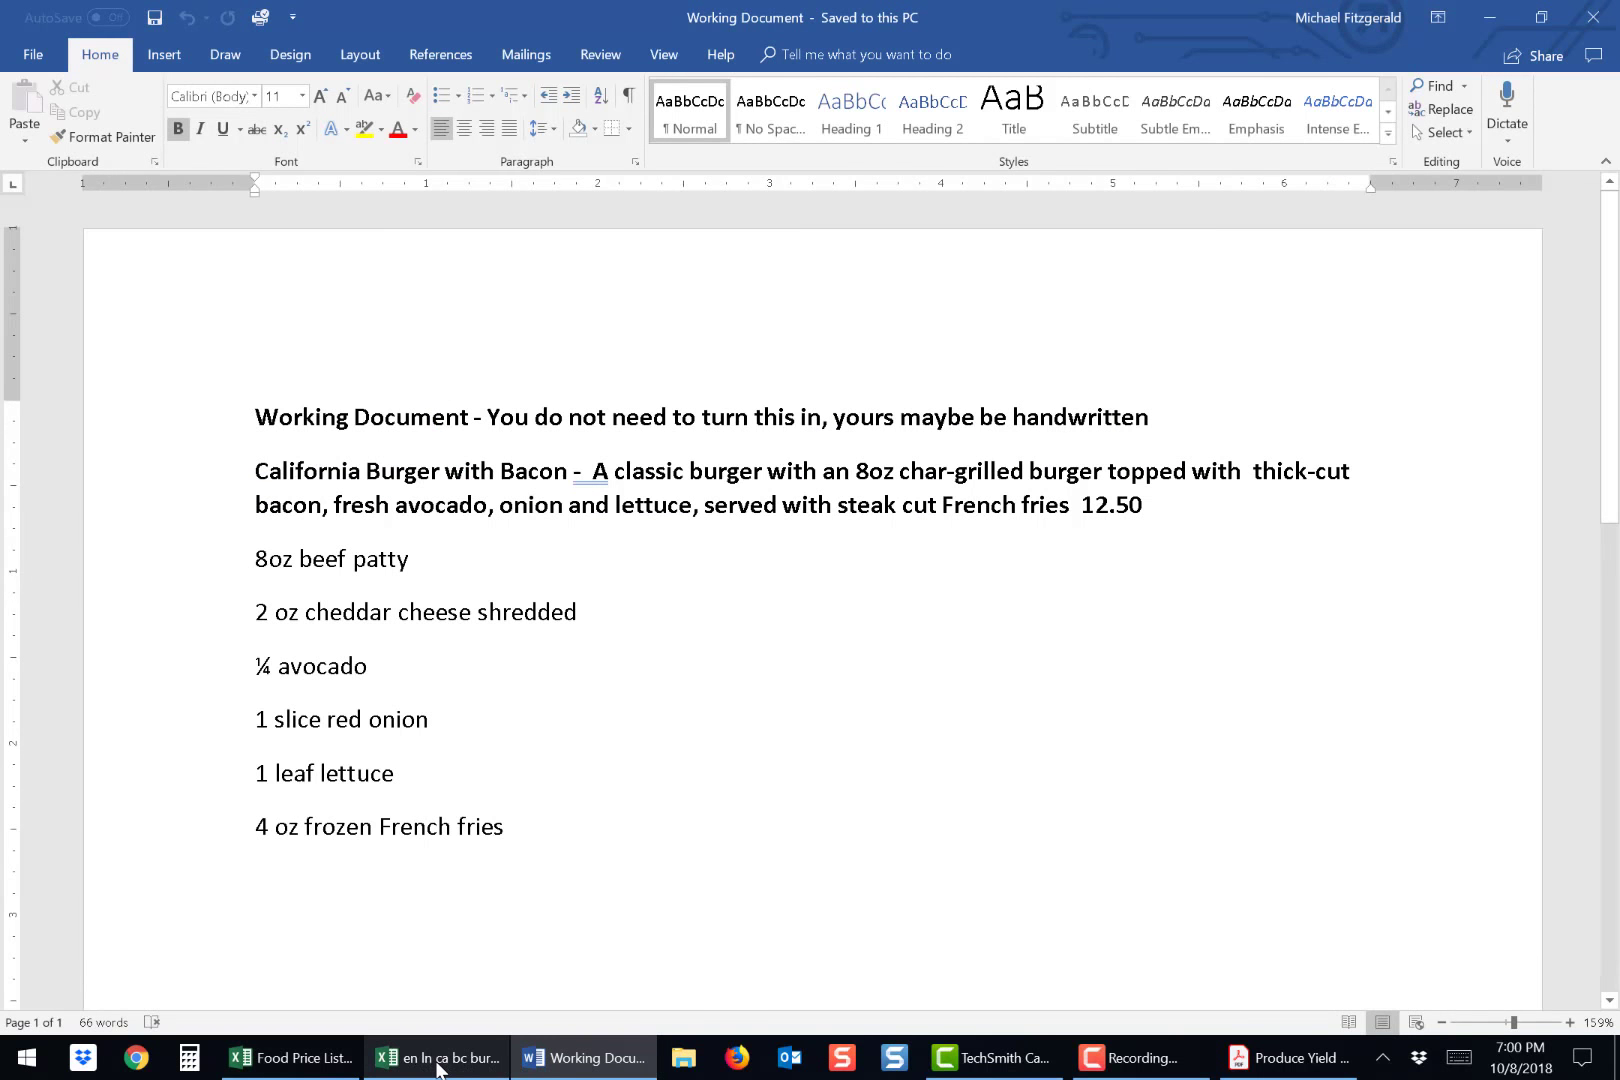
click(437, 1068)
text(4)
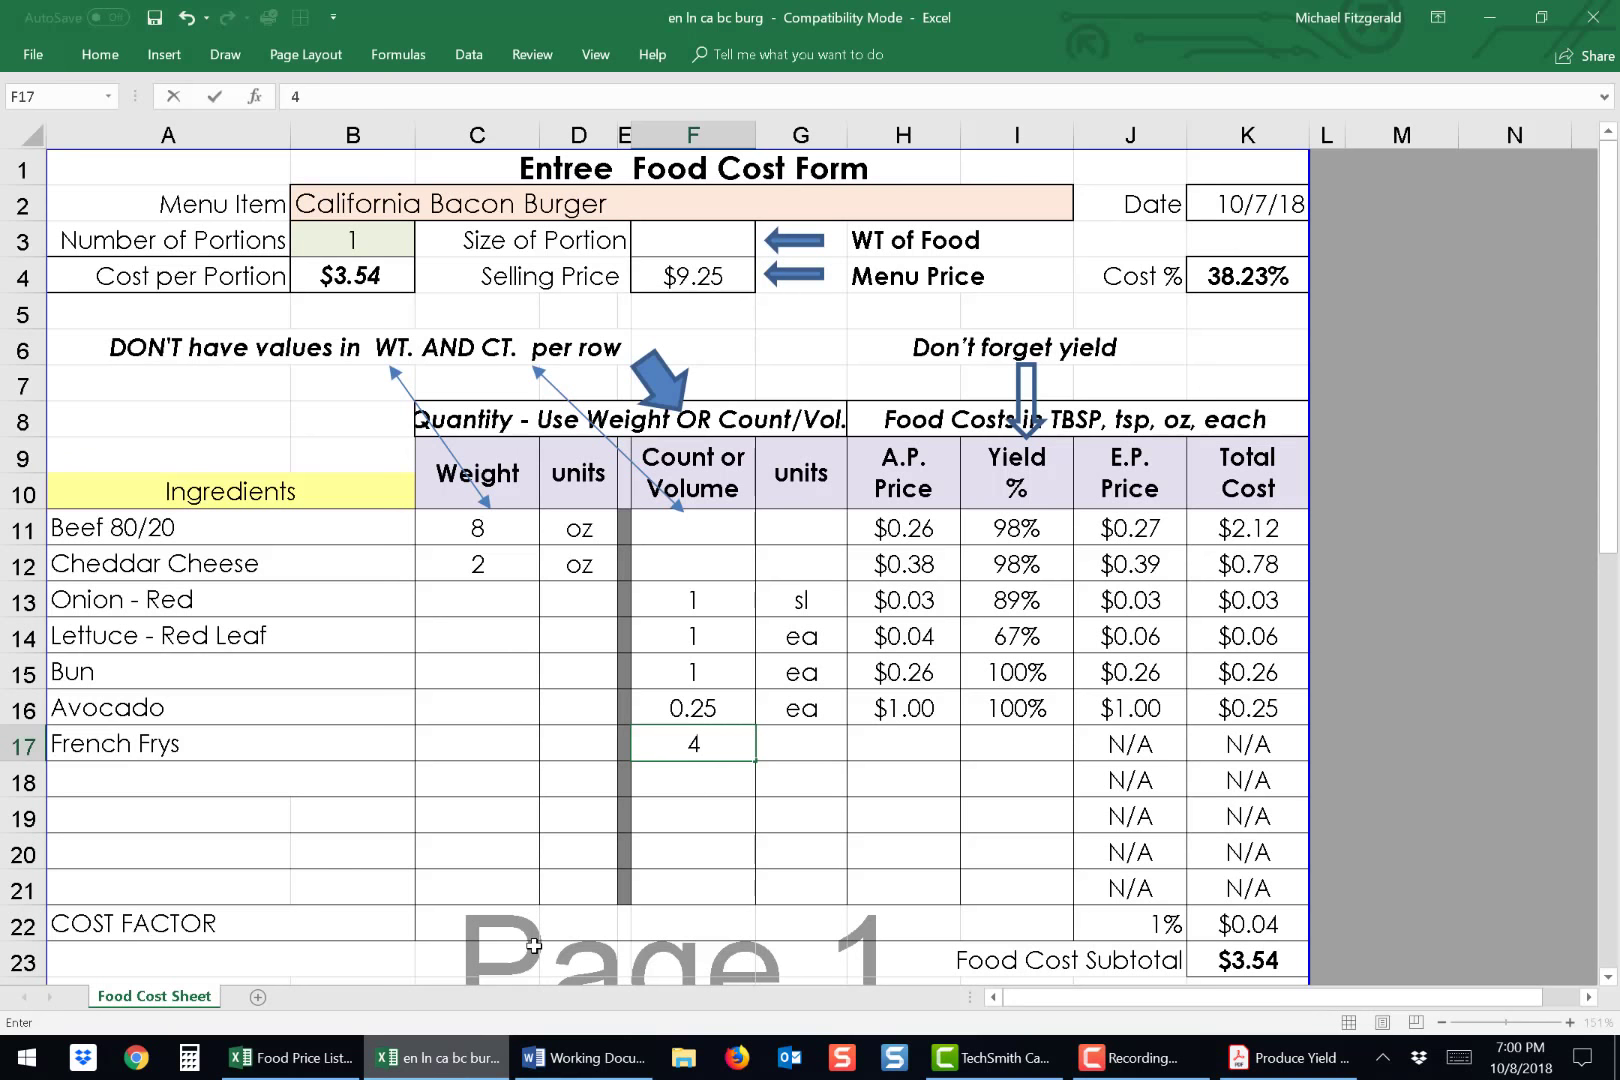
key(BackSpace)
click(477, 763)
click(474, 745)
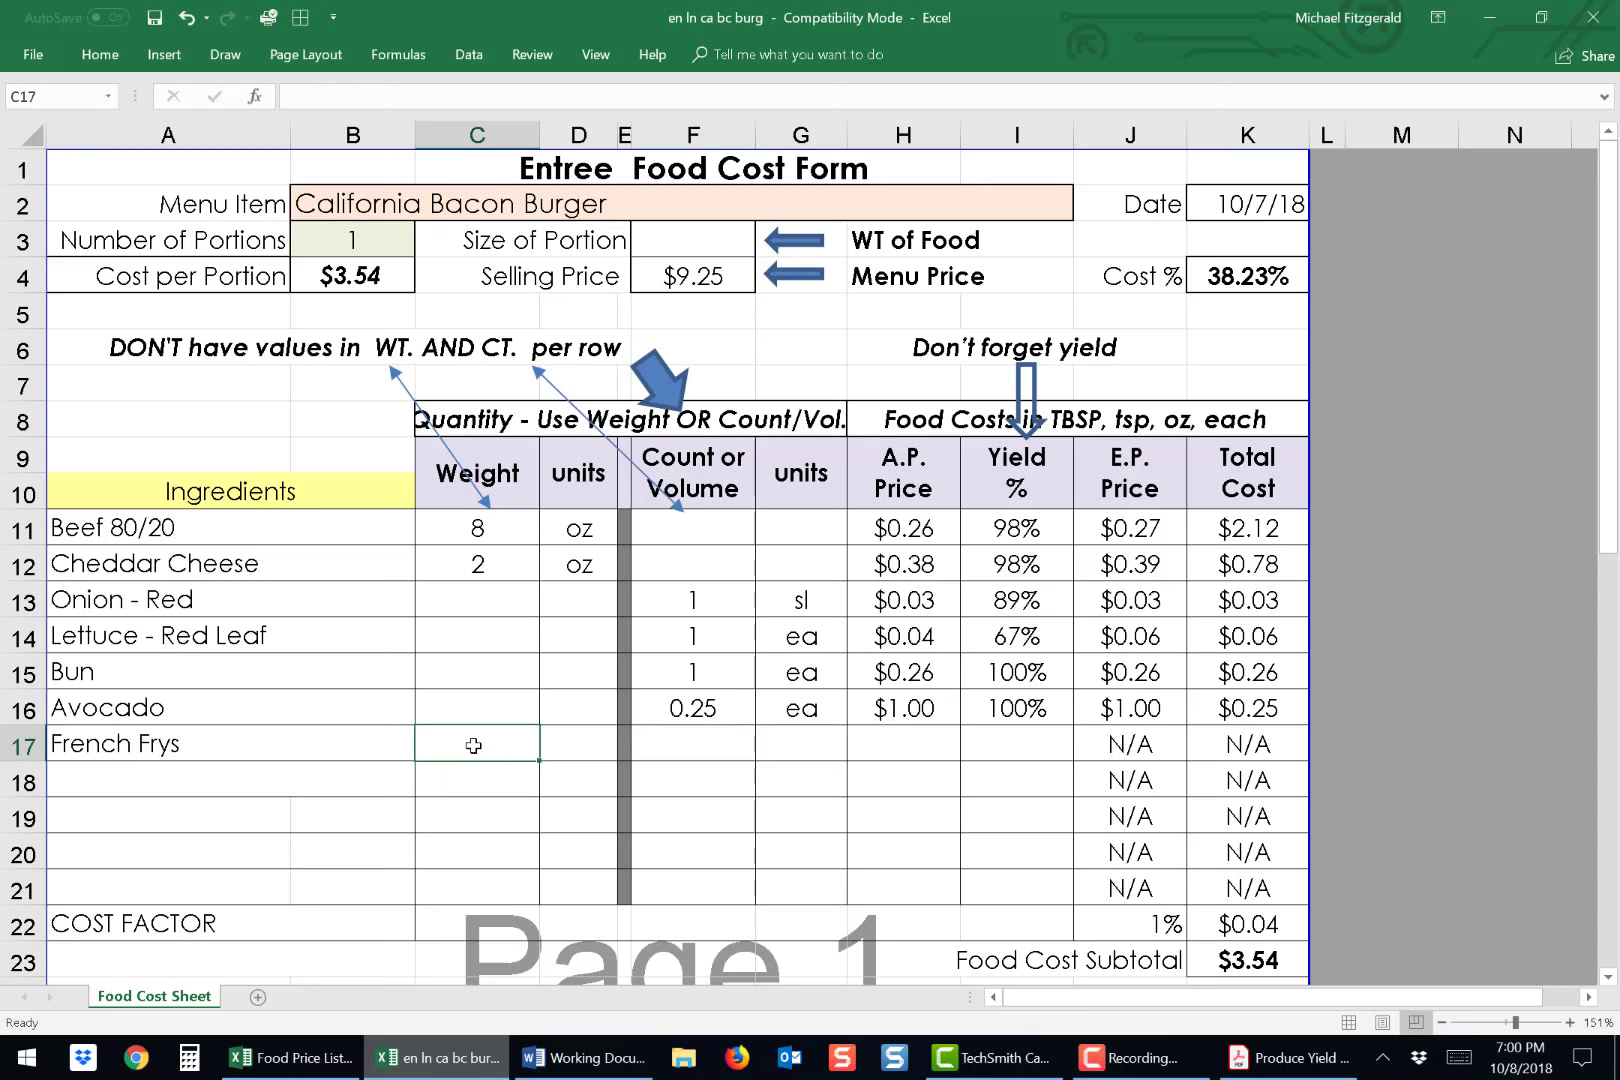
text(4)
key(Tab)
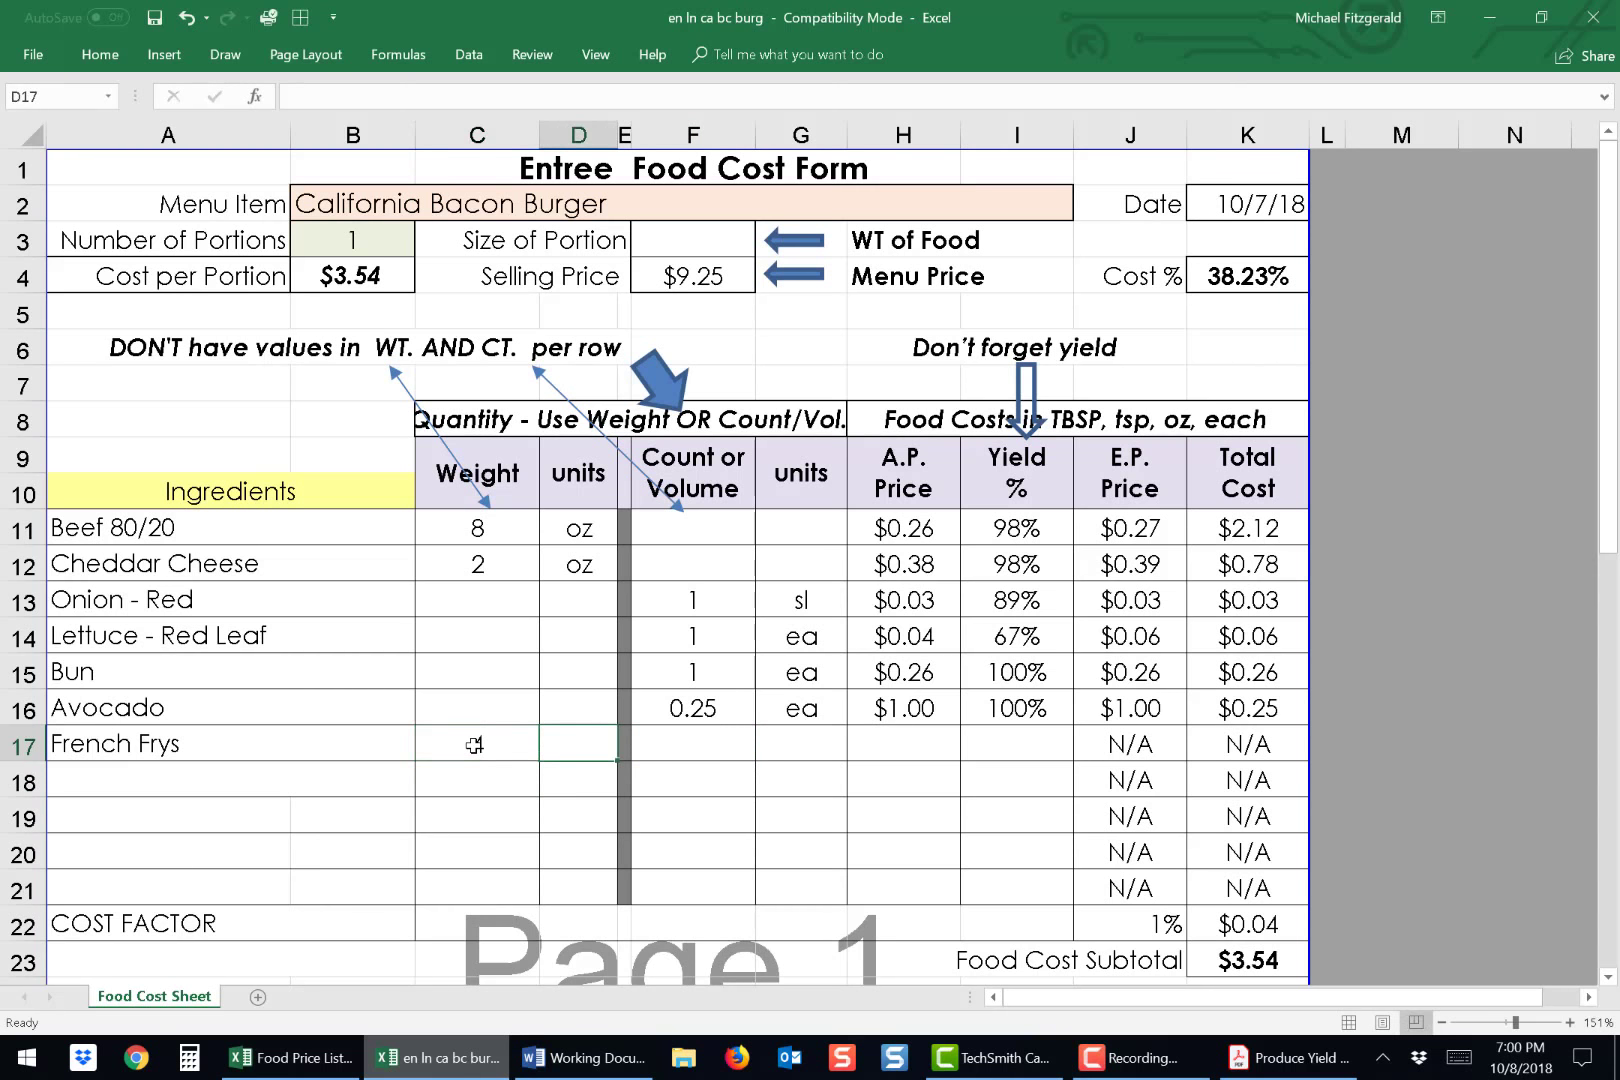
text(oz)
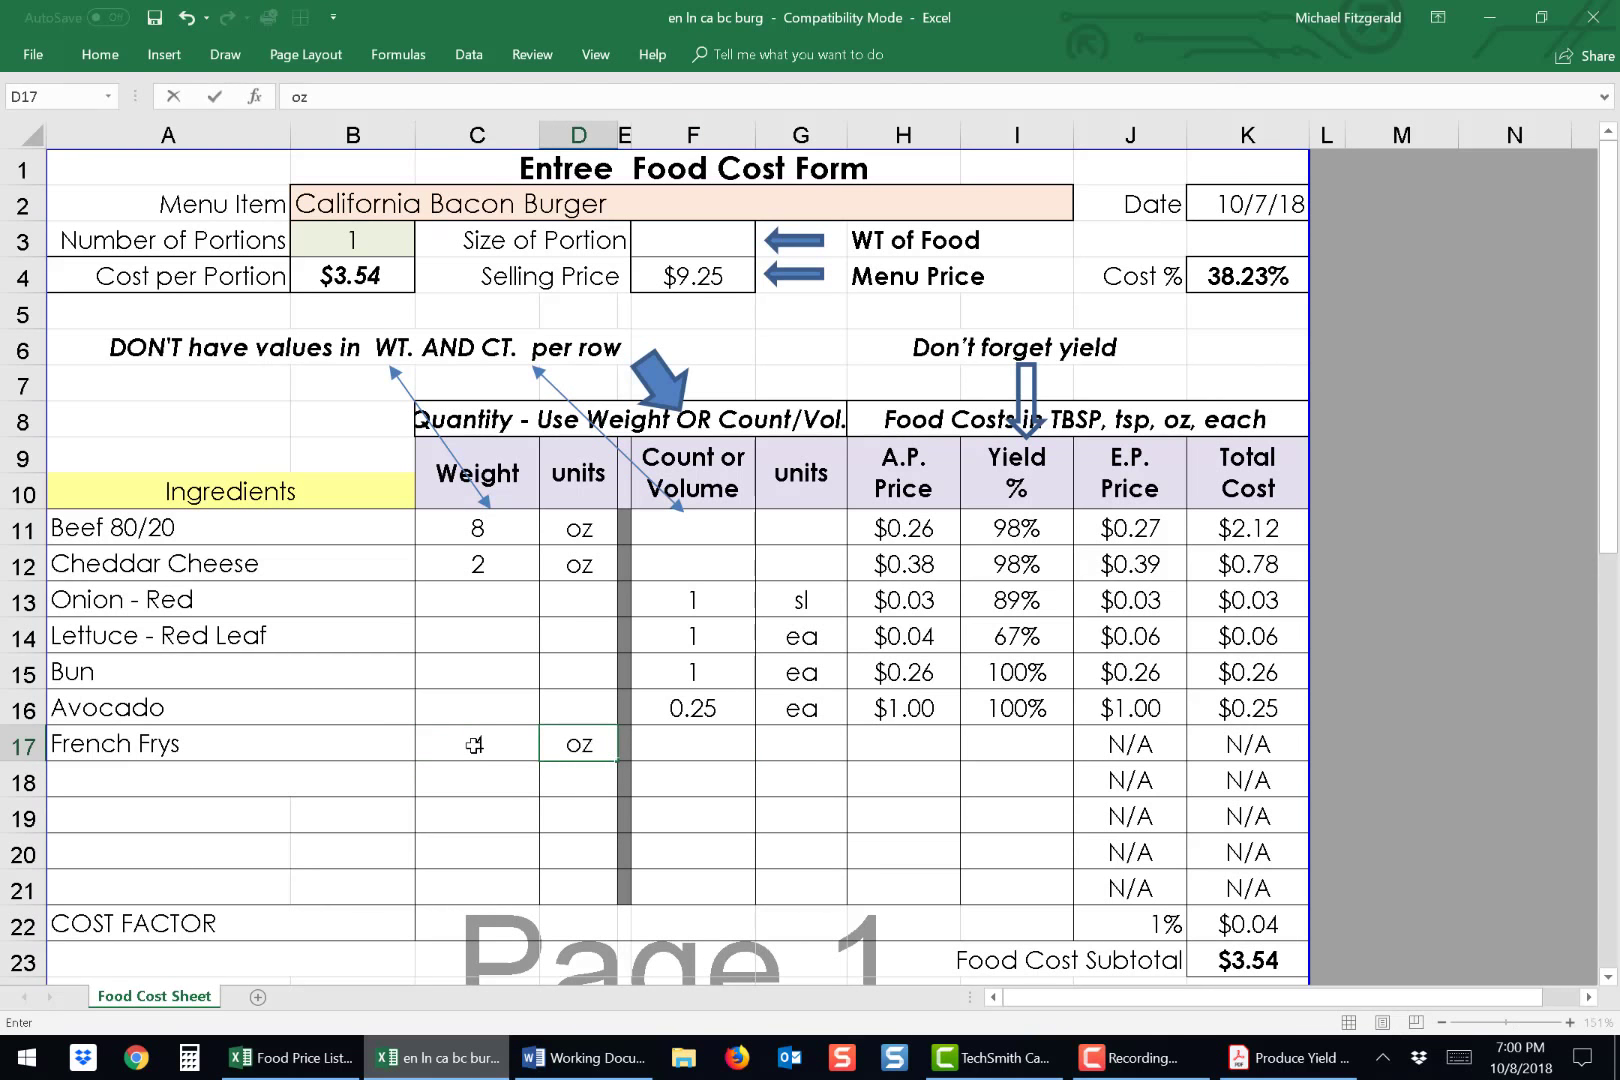
Look up the French fries price in the Food Price List and enter a .12 A.P. price and 100% yield for French Frys.
key(Tab)
key(Tab)
key(Tab)
key(Tab)
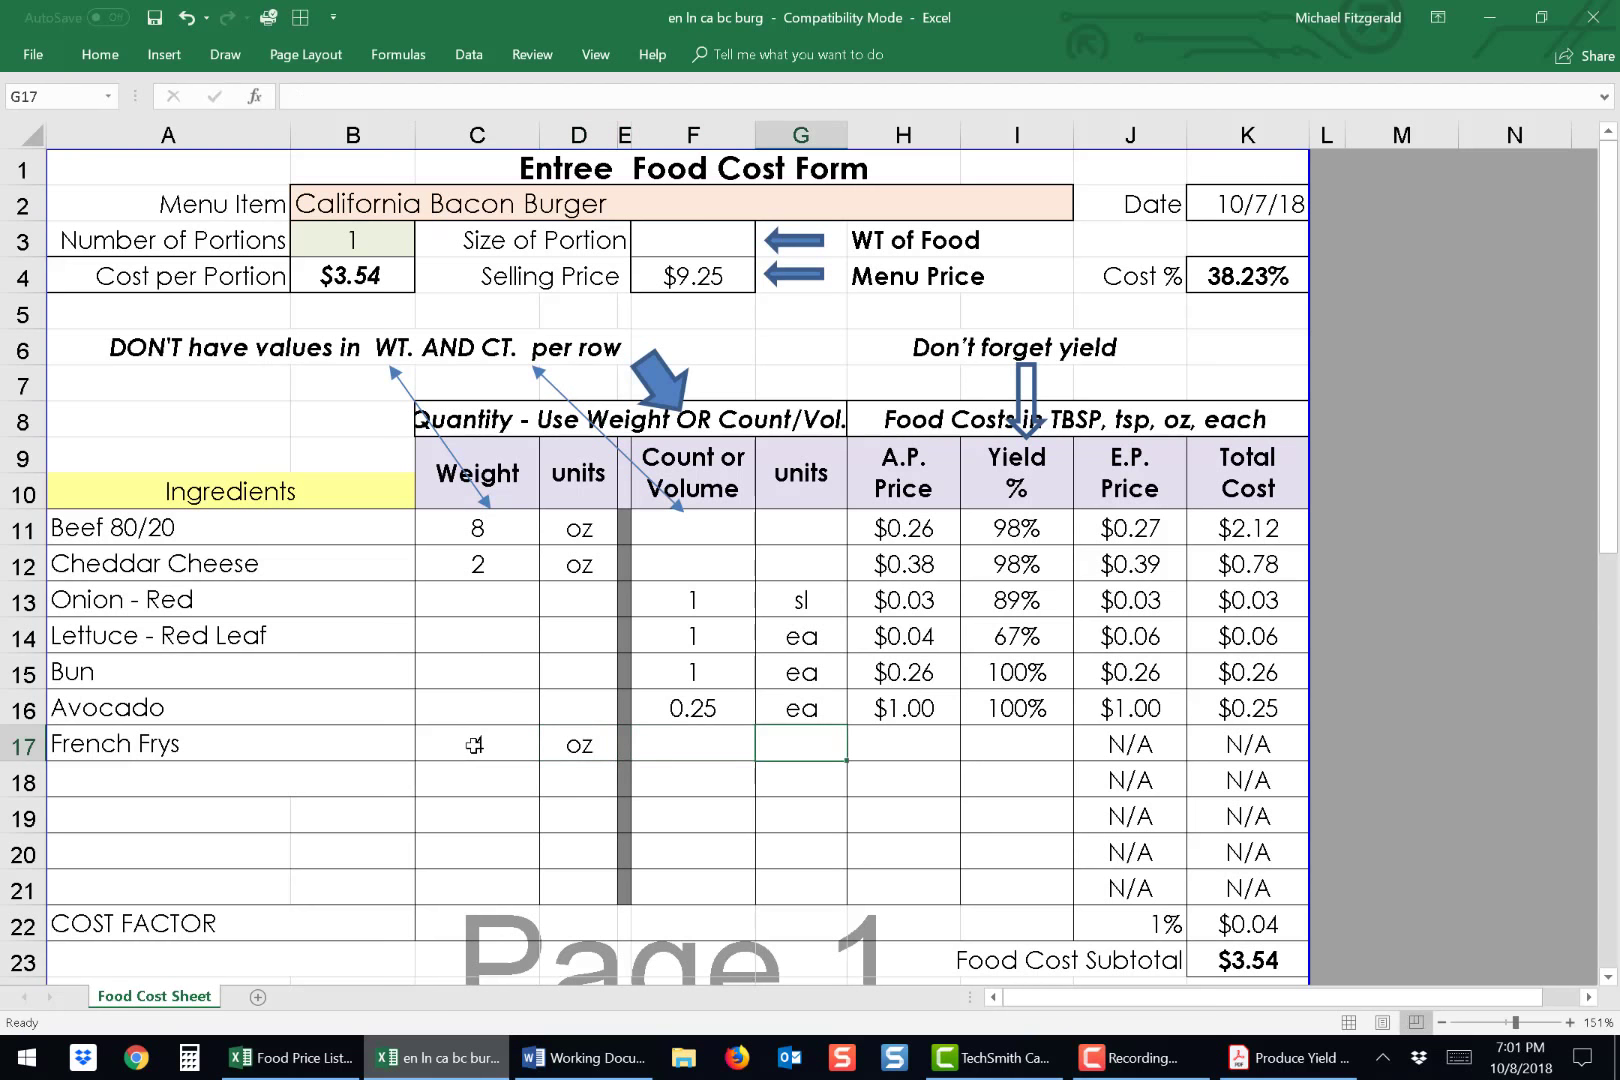
click(300, 1058)
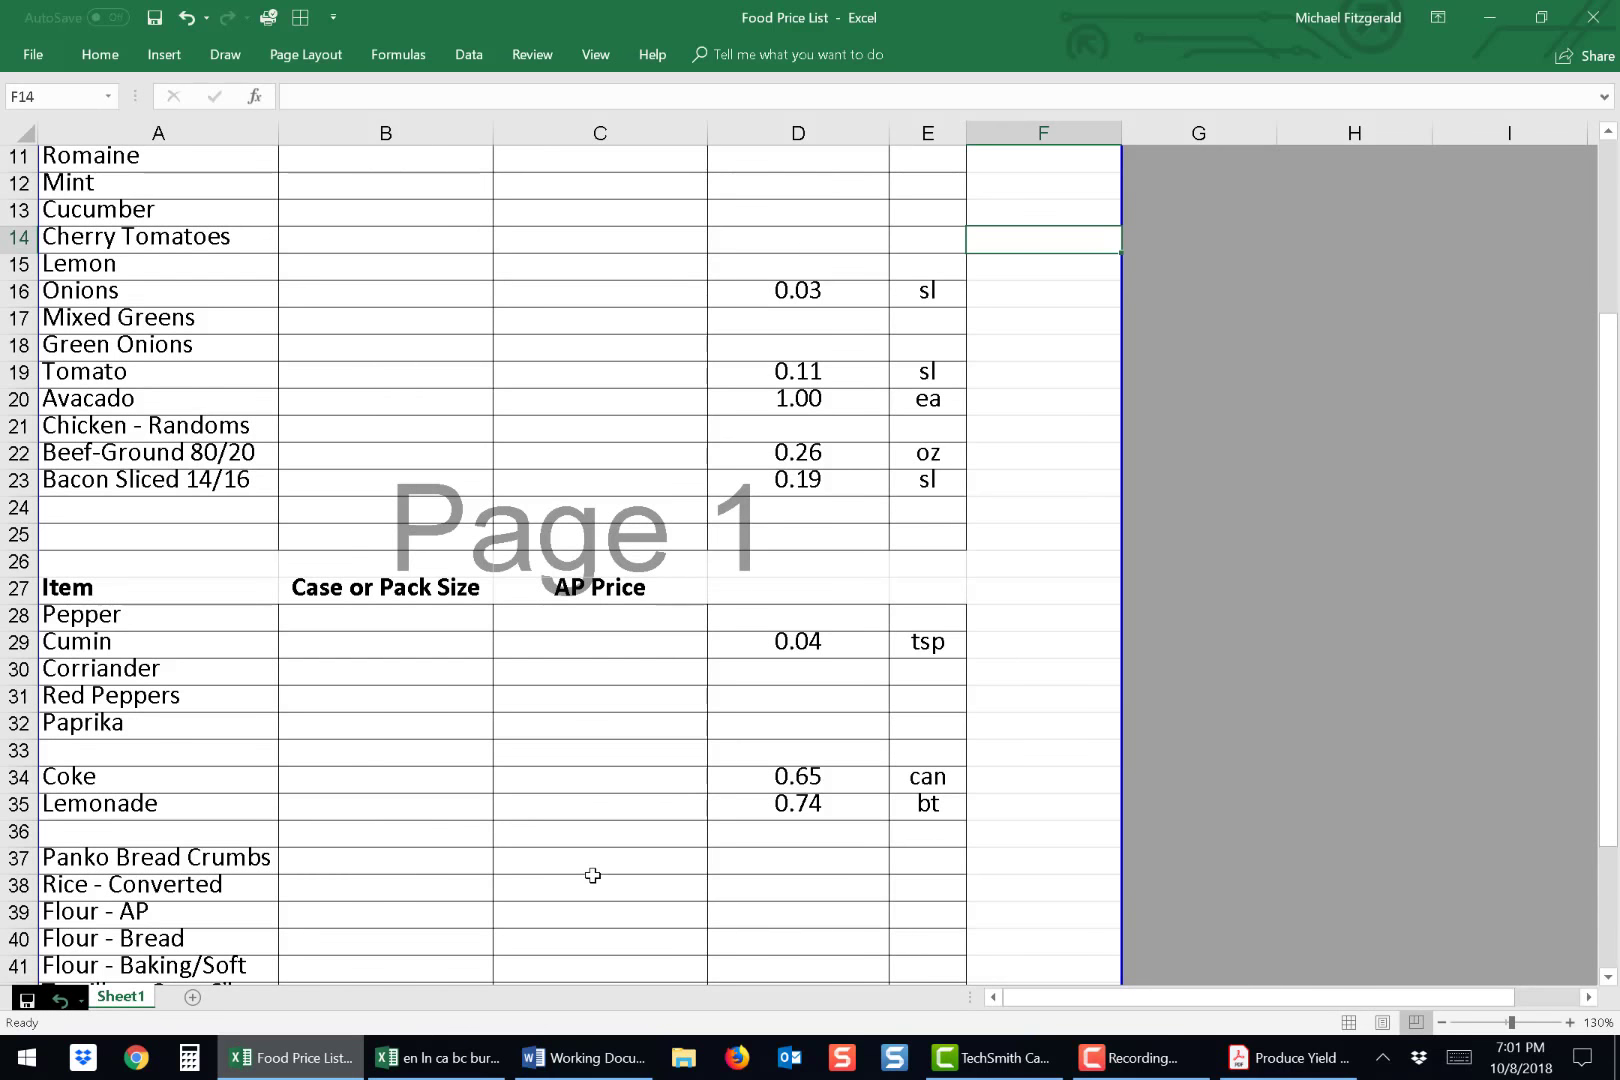
scroll(593, 875, down, 3)
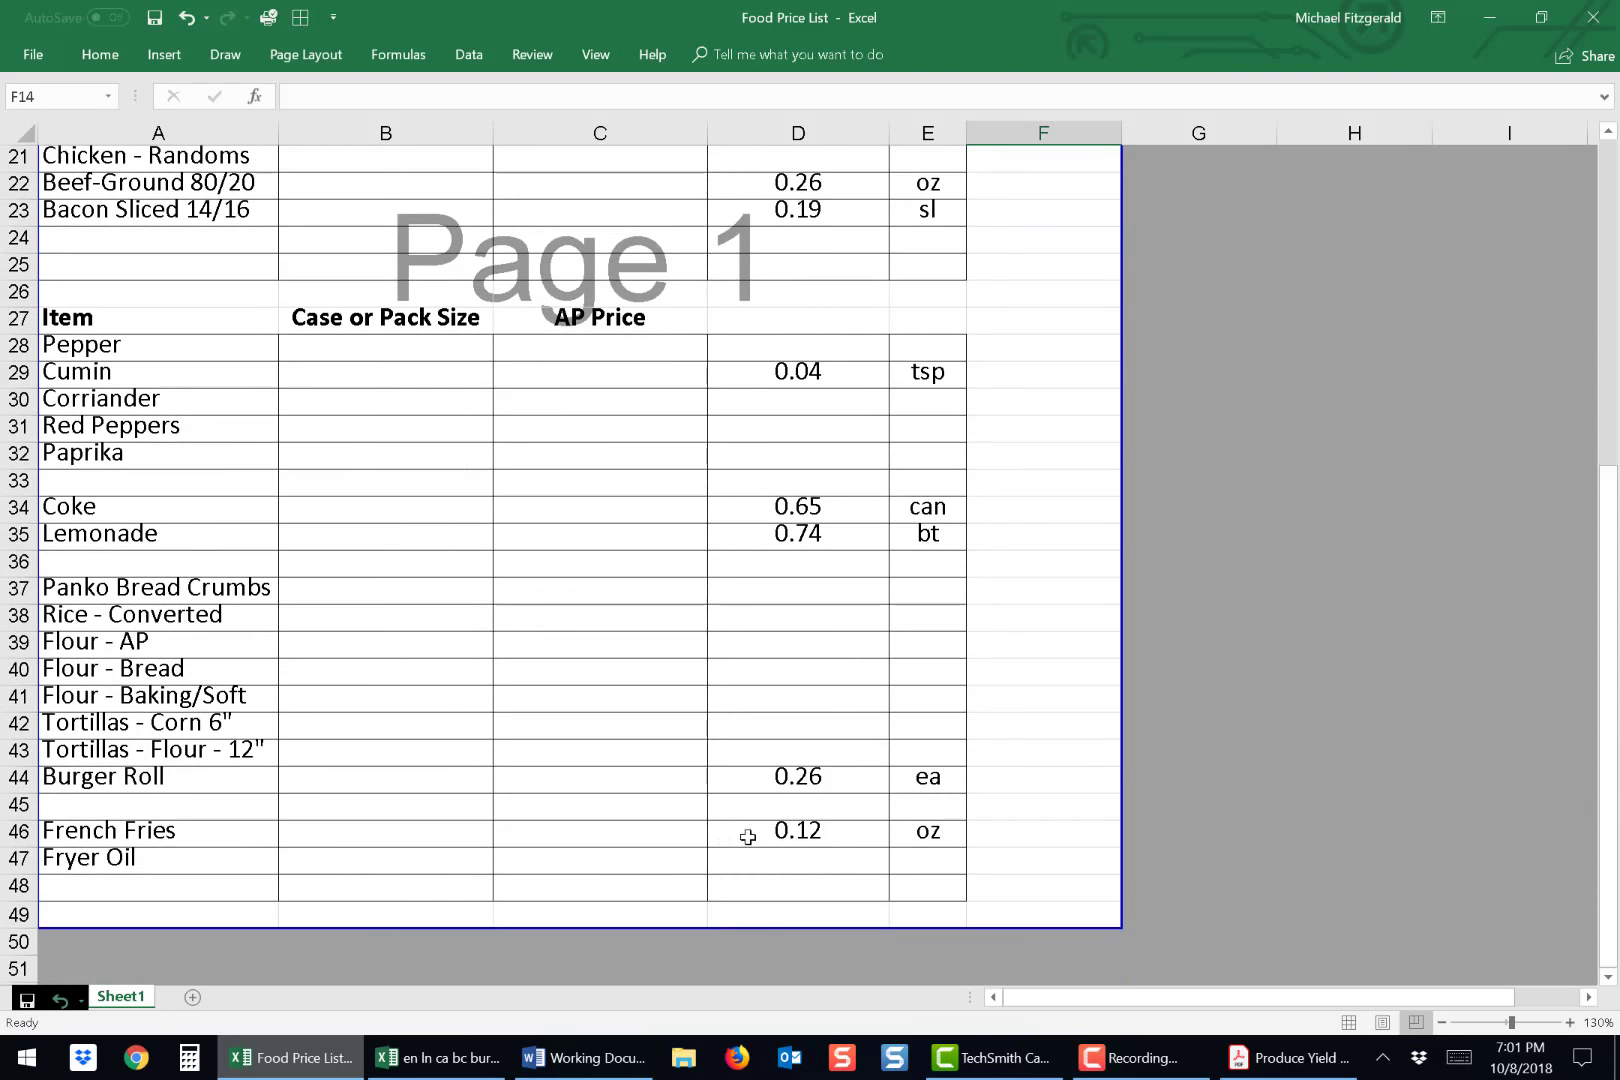
click(455, 1058)
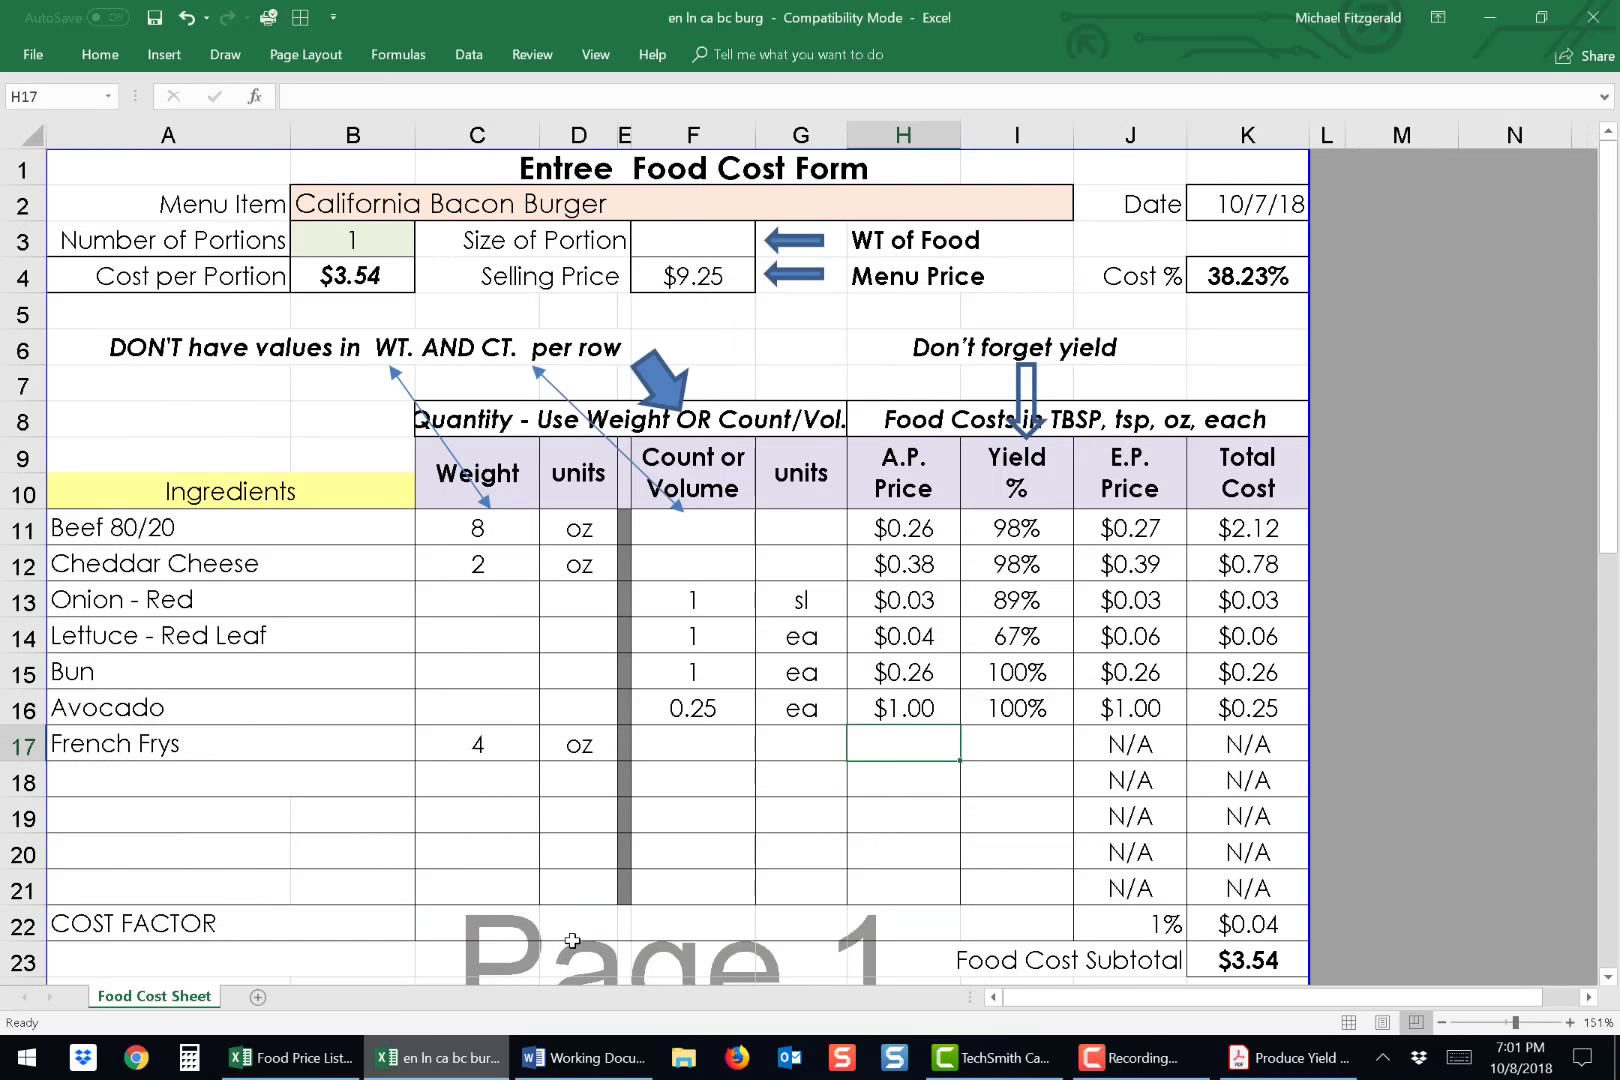
text(.12)
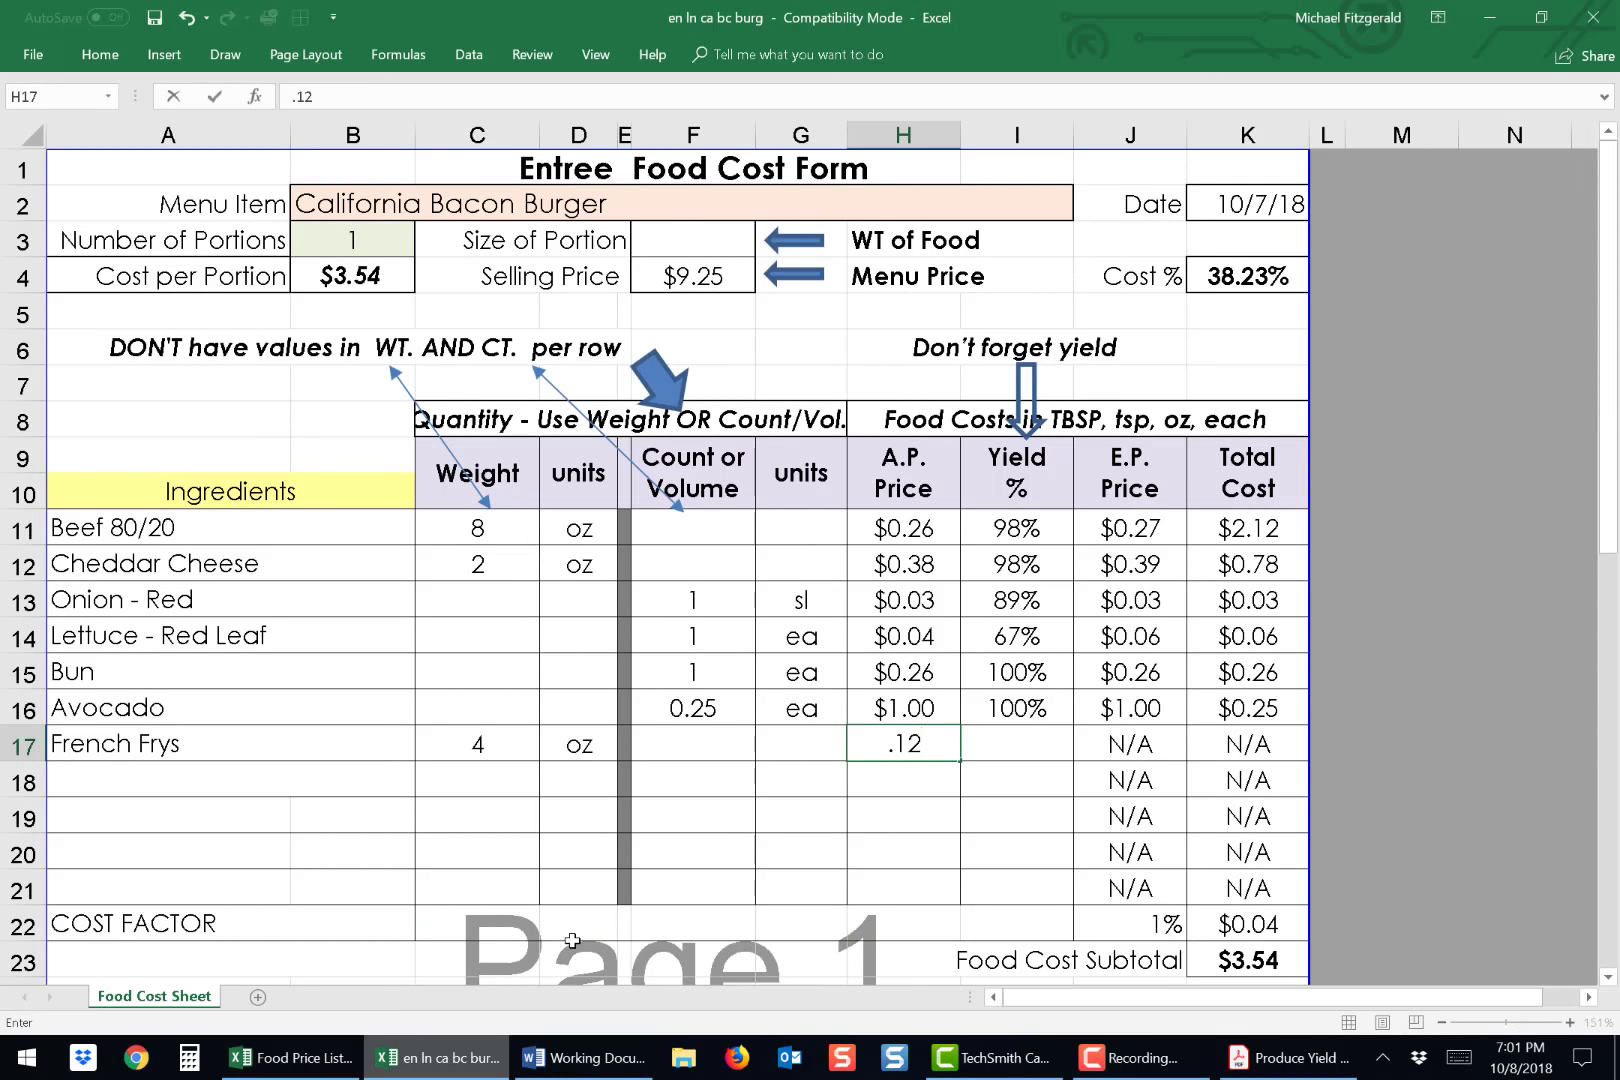
key(Tab)
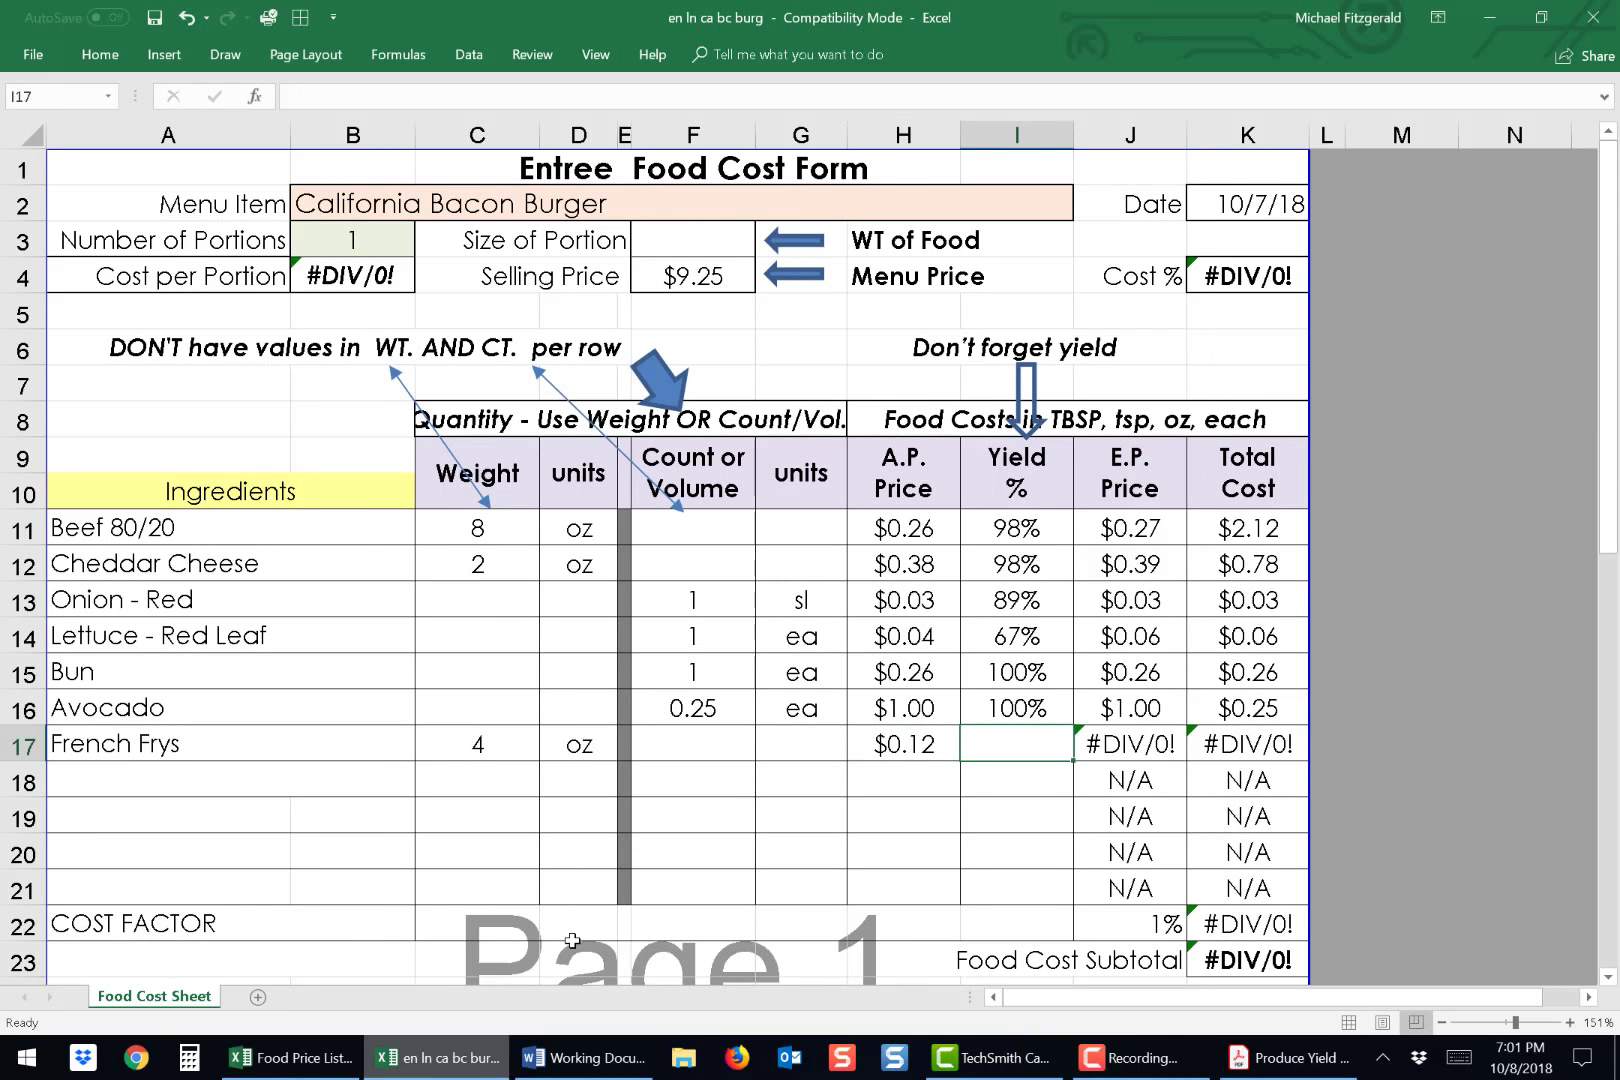
text(100)
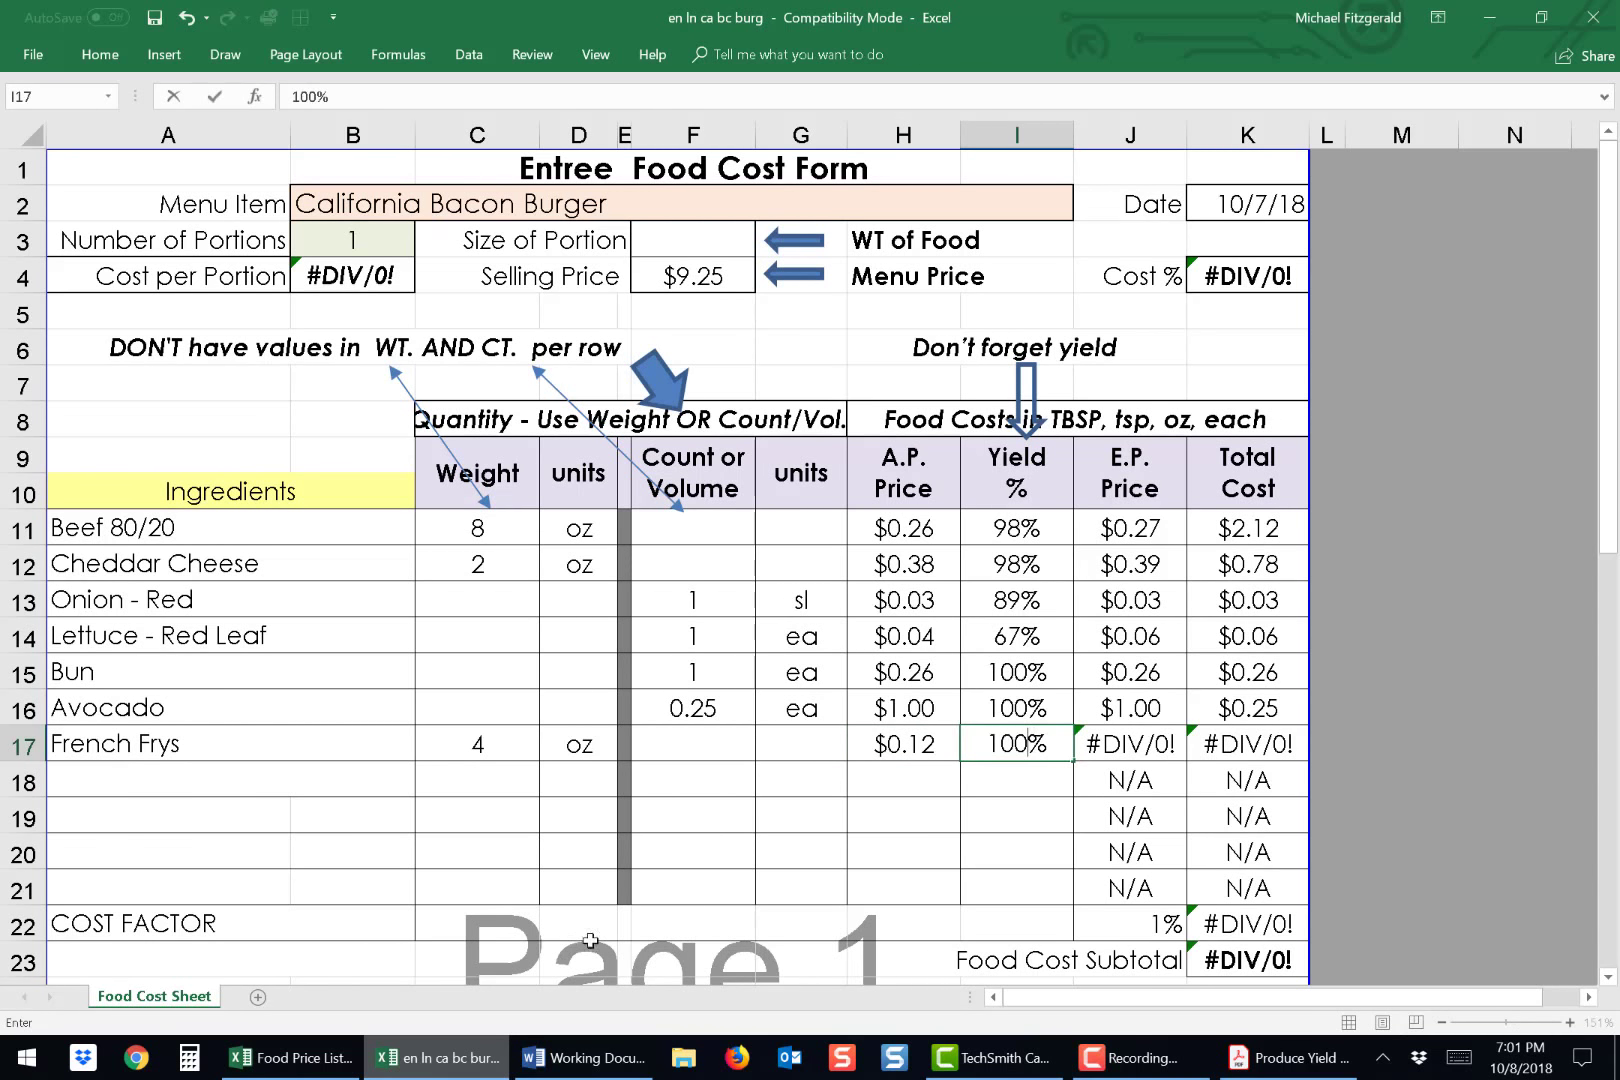
click(858, 816)
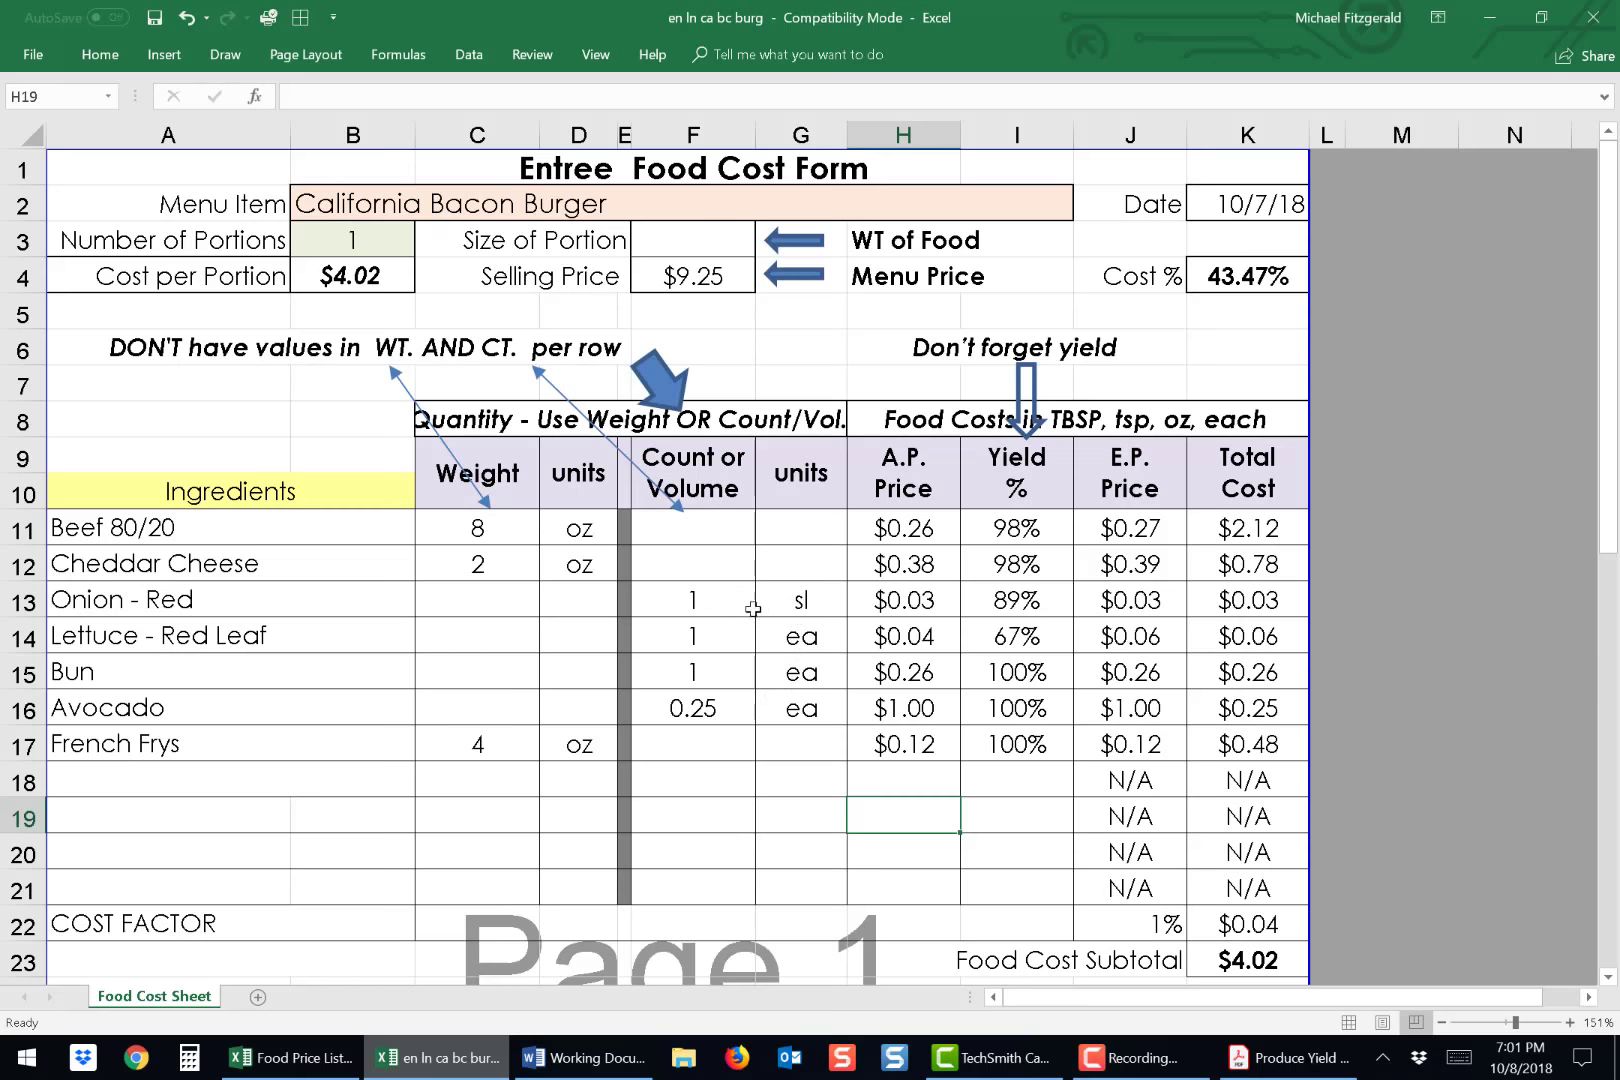
Enter 16oz as the Size of Portion for the California Bacon Burger.
click(684, 241)
text(16)
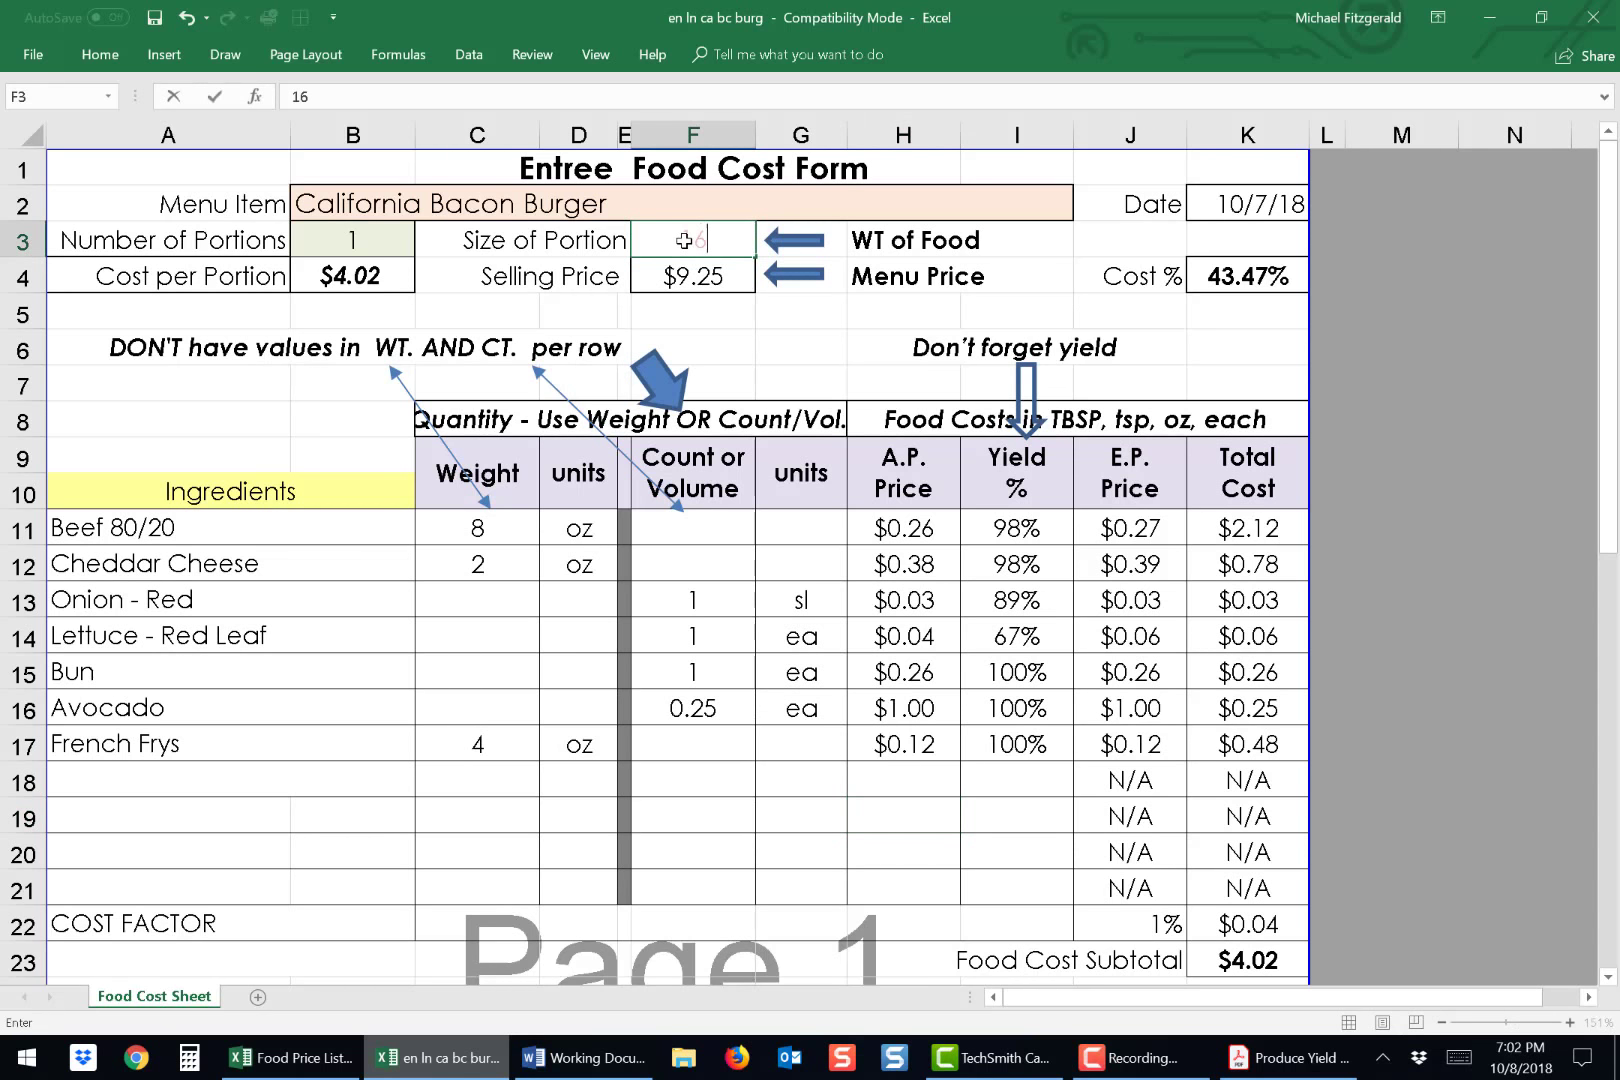
text(oz)
Change the font color of the Size of Portion text to black and commit the cell entry.
double_click(702, 244)
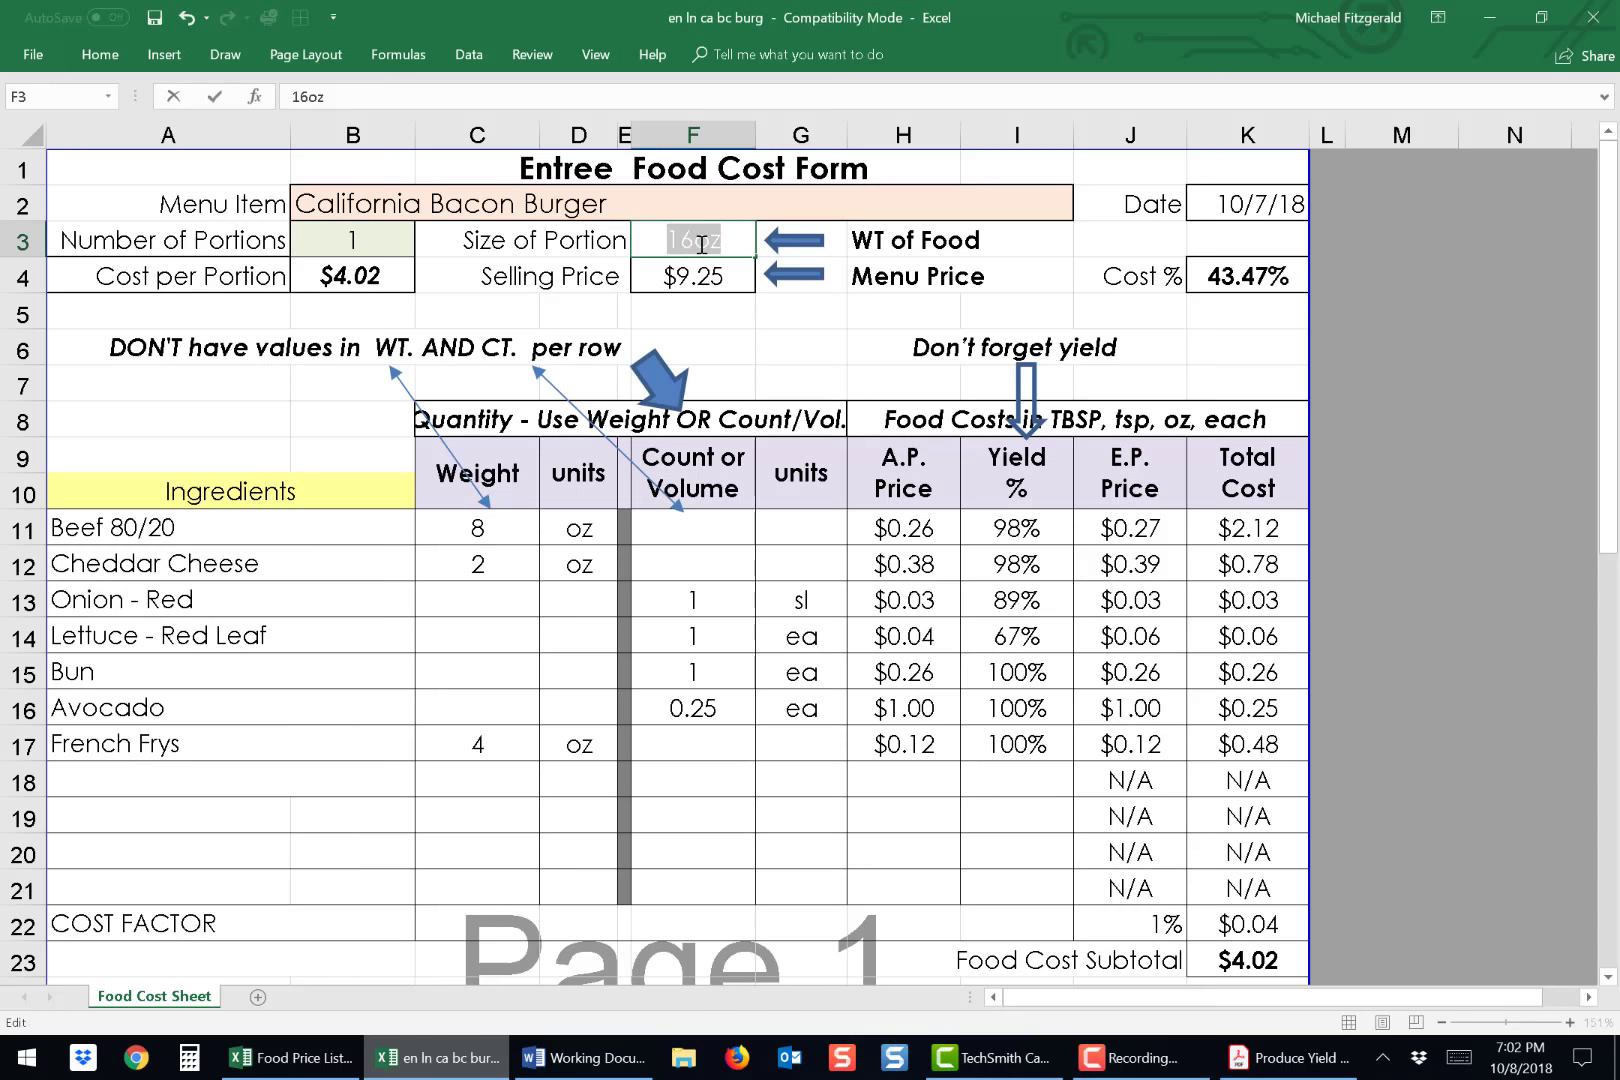
click(712, 254)
double_click(704, 240)
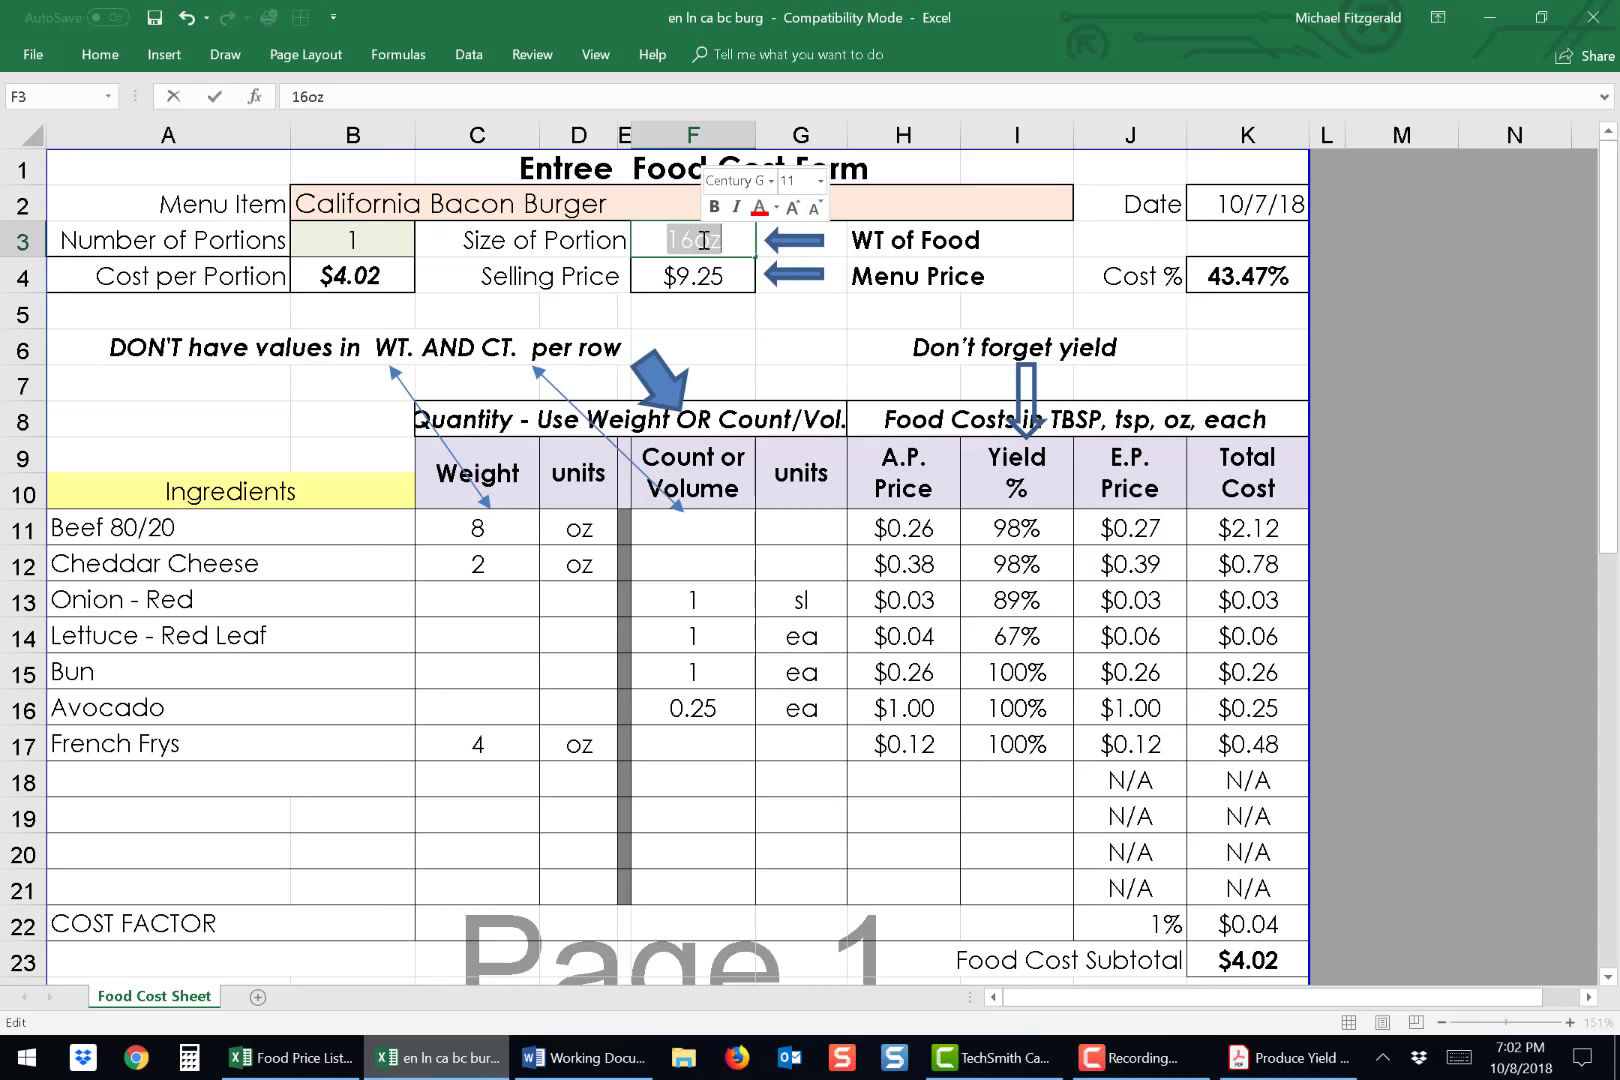
click(777, 208)
click(770, 236)
click(774, 337)
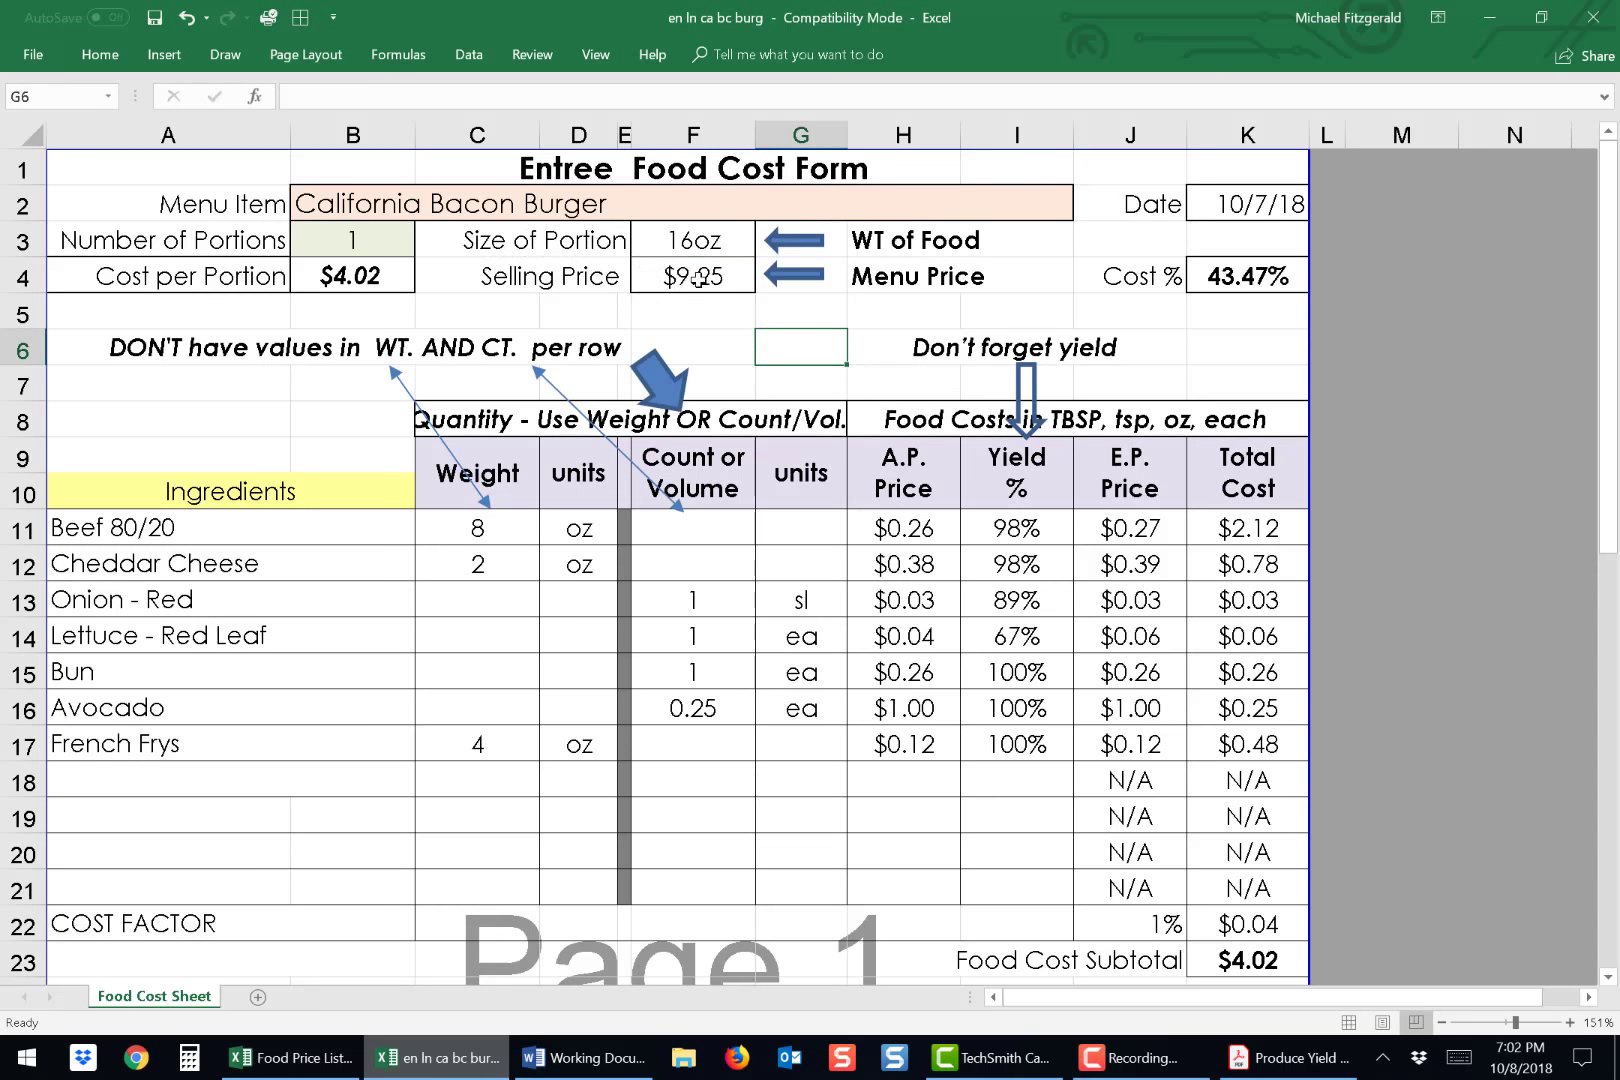
Save the food cost workbook in its current file format, continuing past the compatibility check.
click(155, 18)
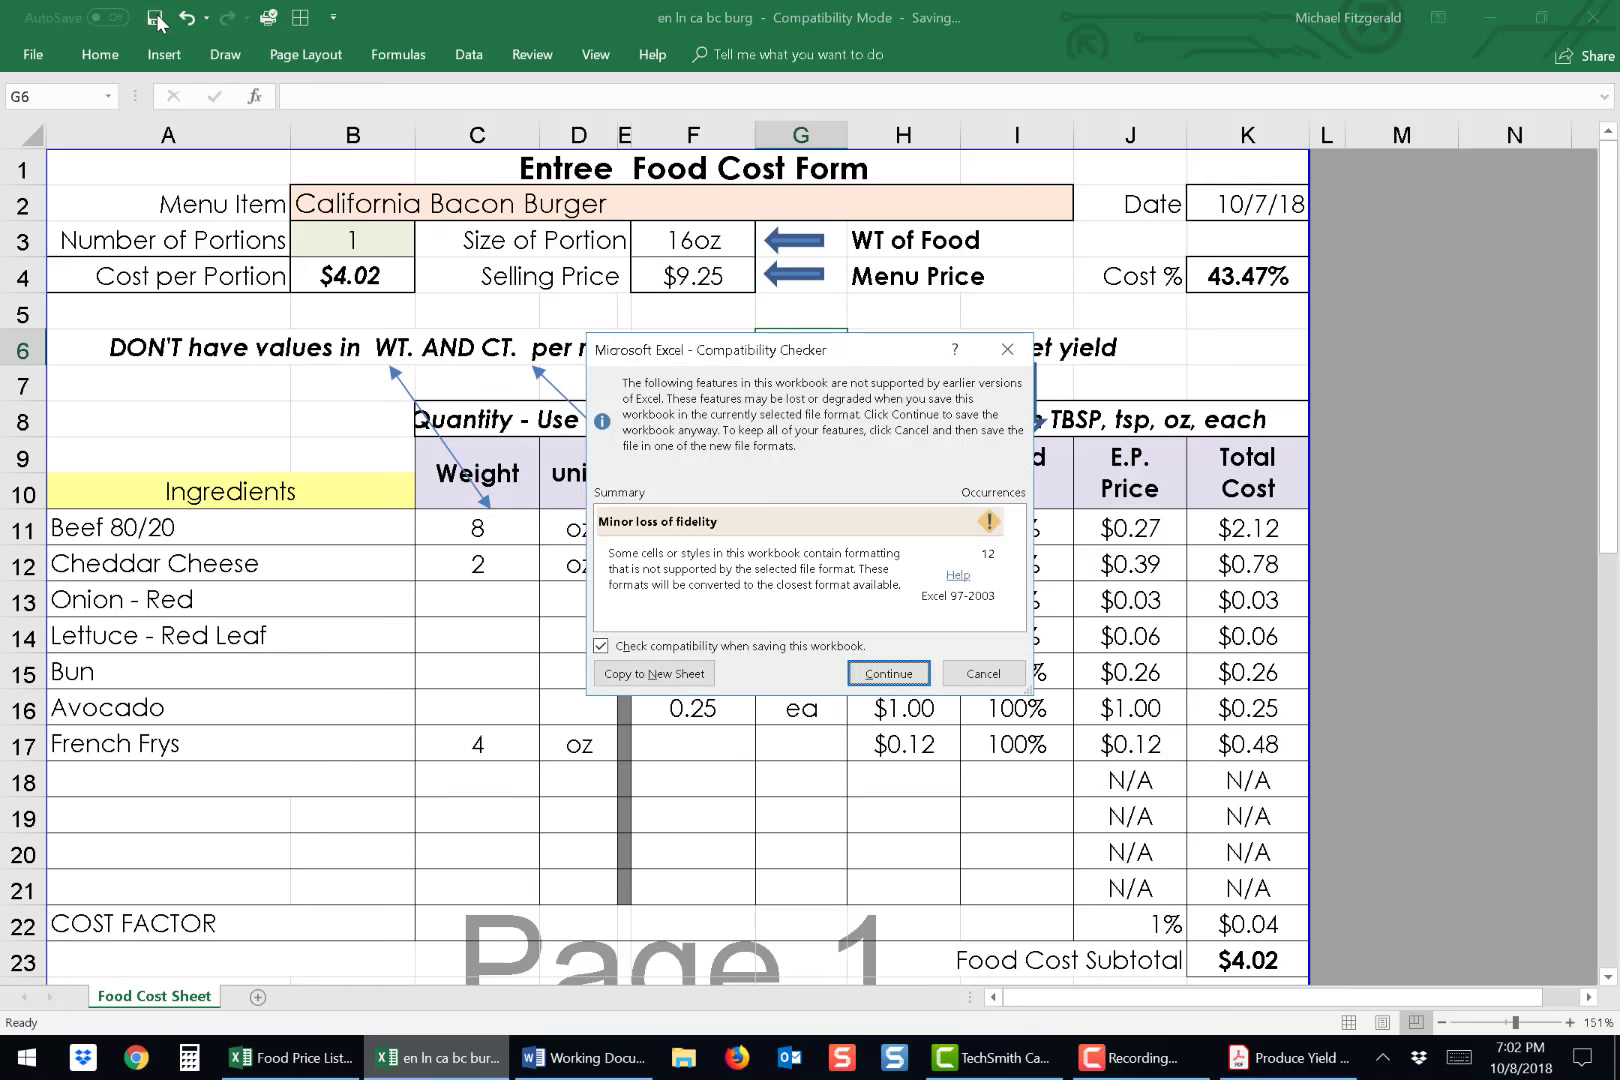
click(895, 676)
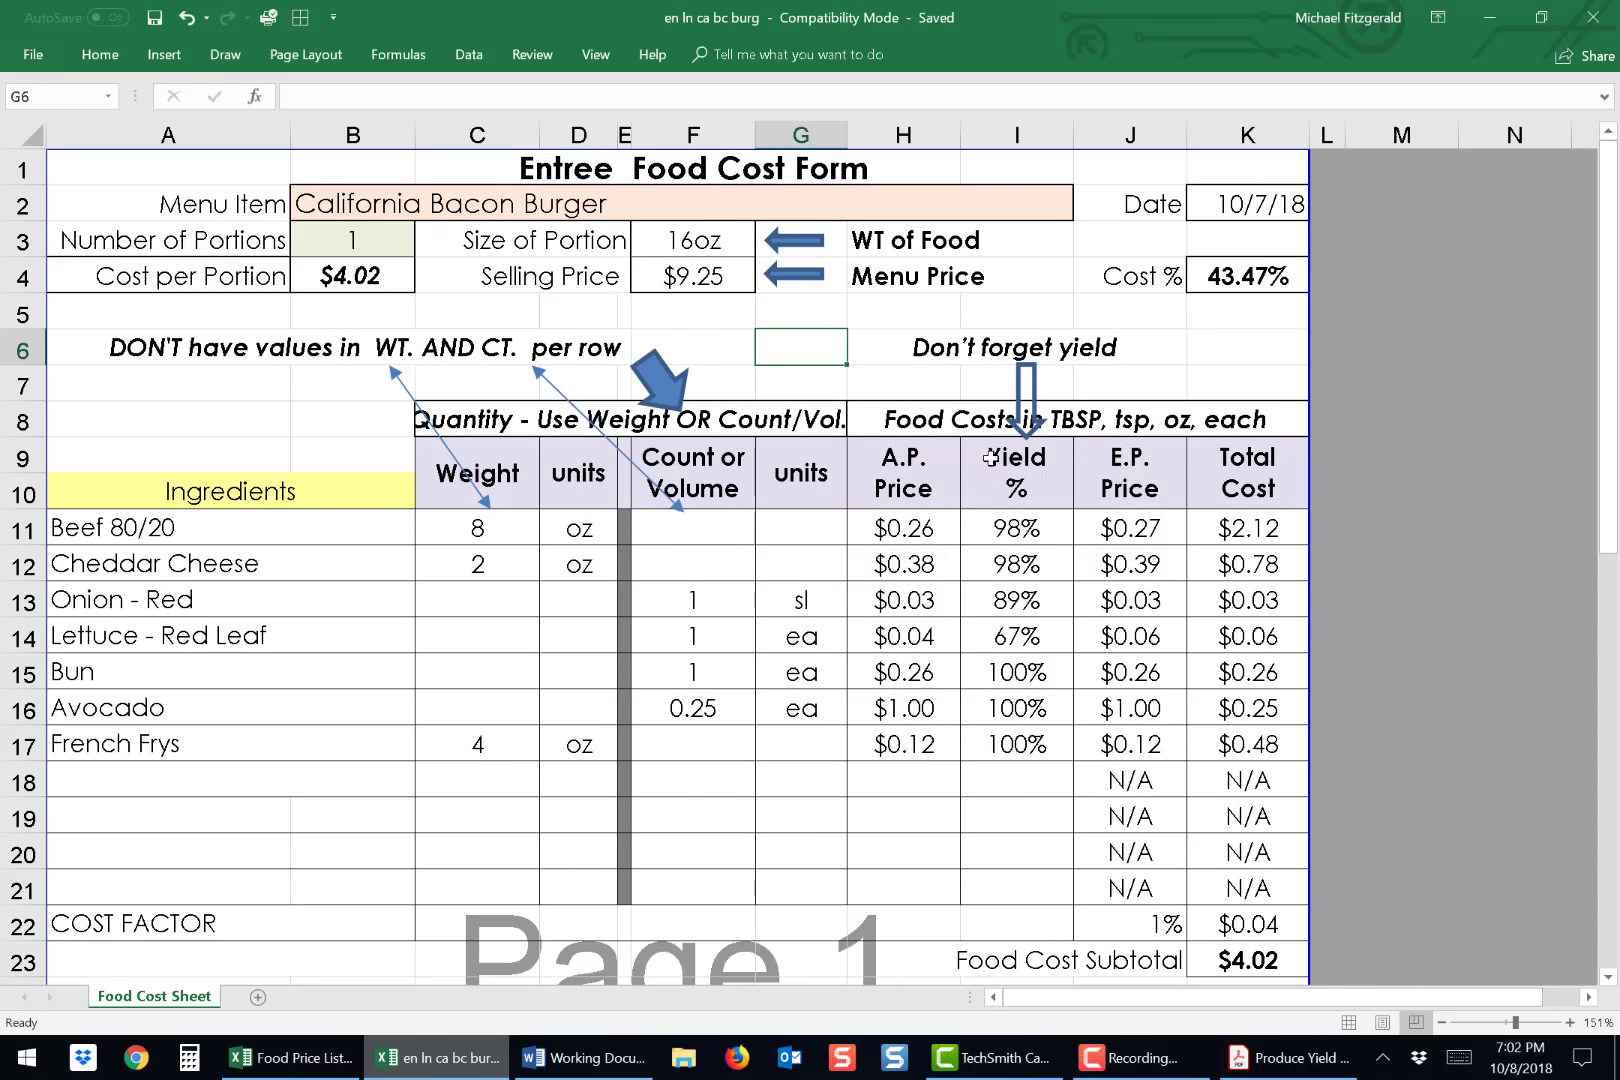
click(1124, 318)
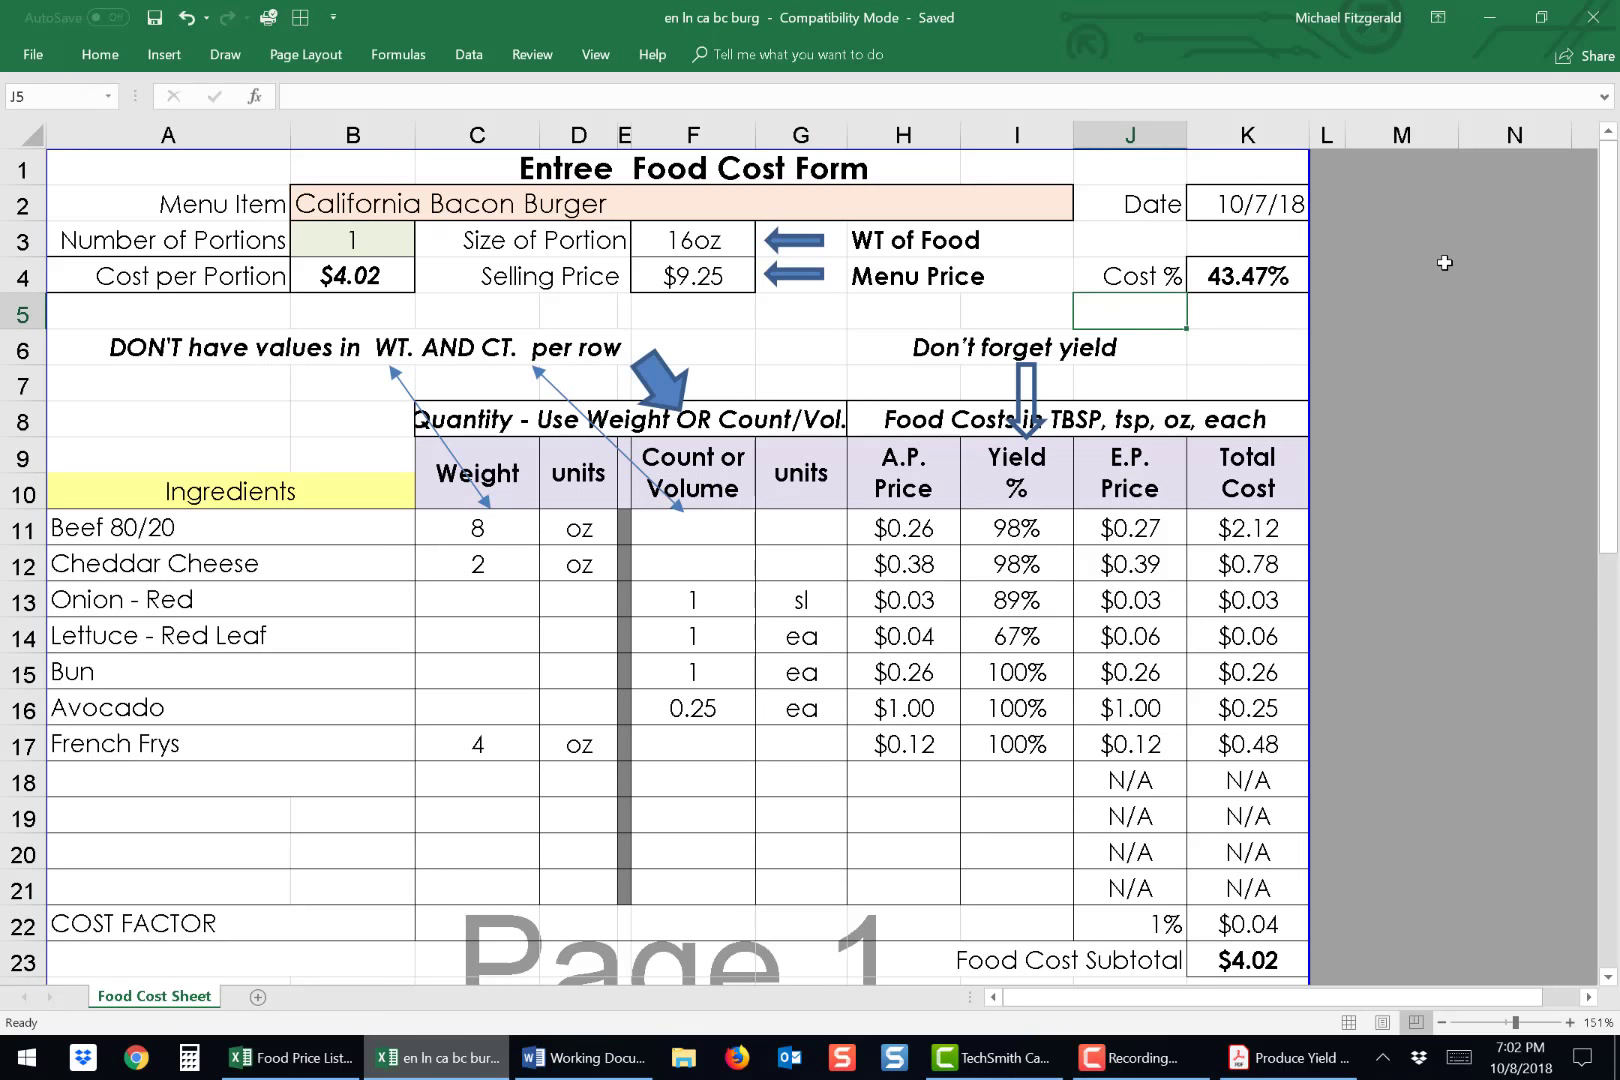
click(1150, 1066)
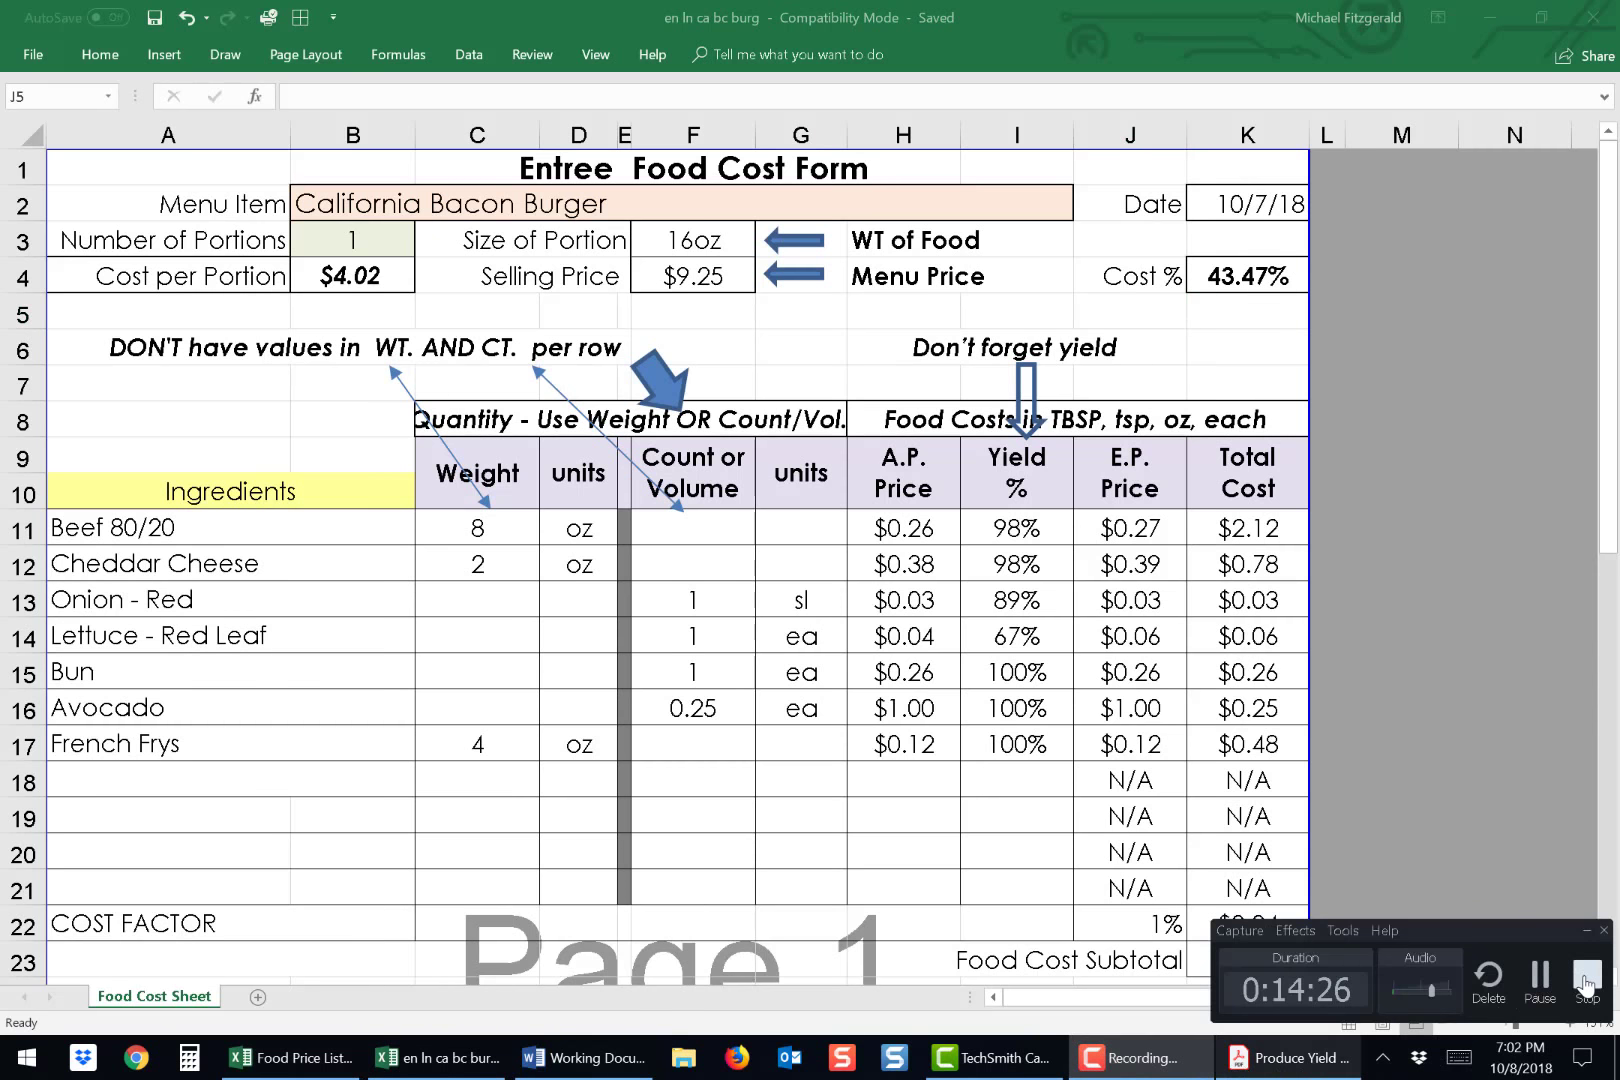